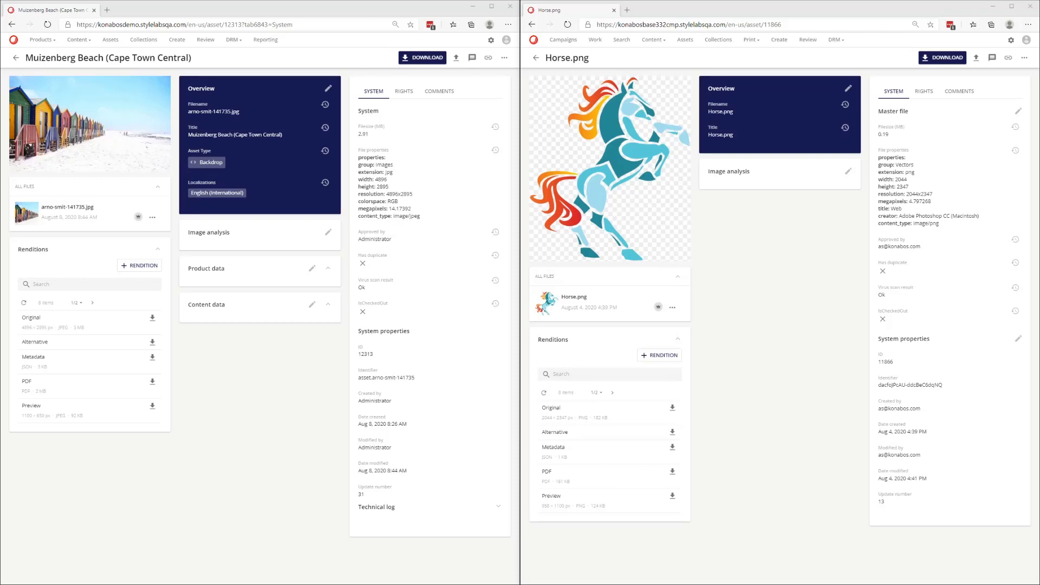
# - Open the asset's overview for editing and remove the Backdrop asset type
pyautogui.click(255, 160)
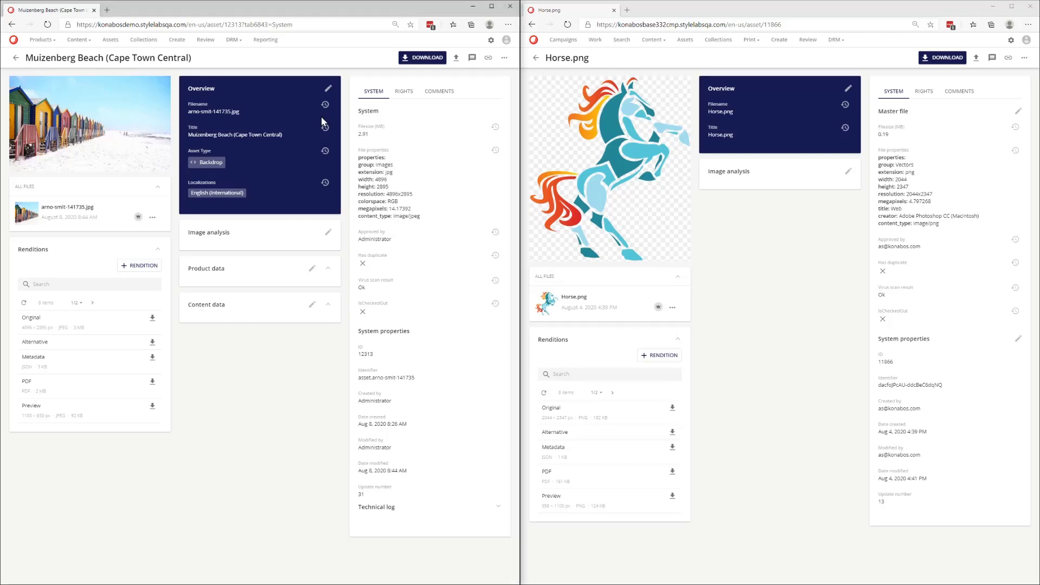
pyautogui.click(328, 88)
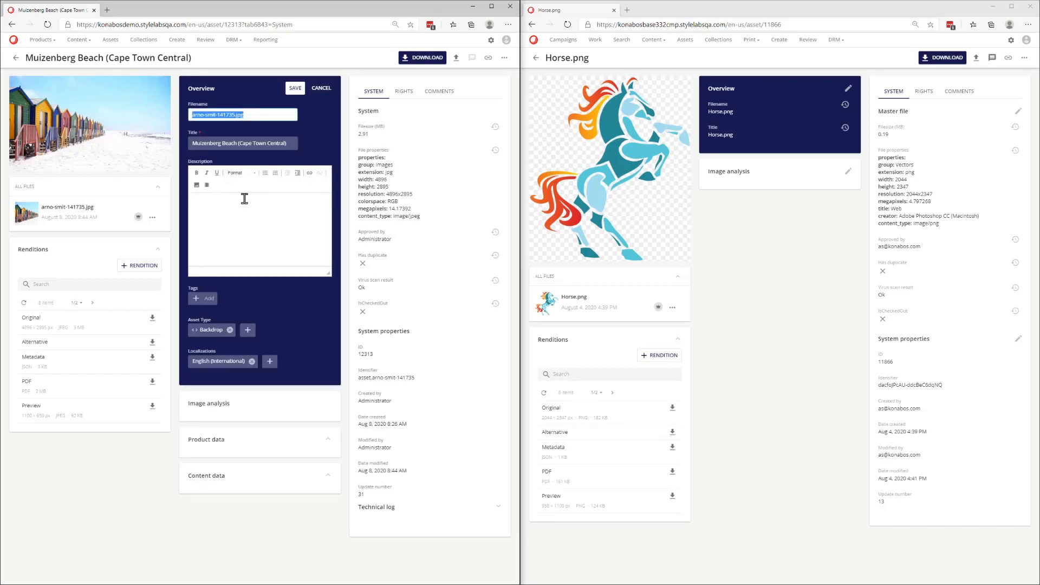
pyautogui.click(231, 330)
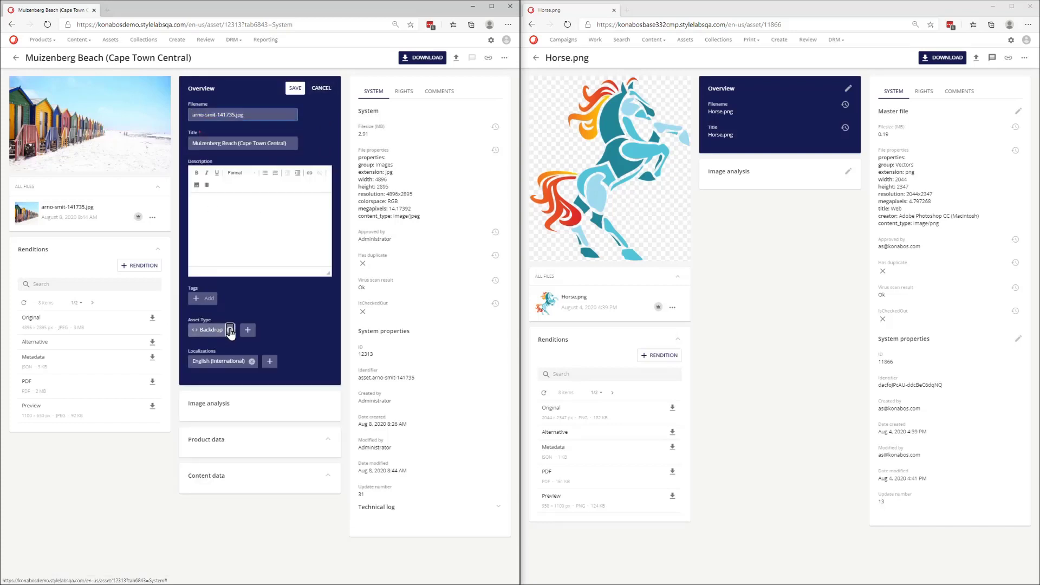
# - Browse the asset type choices, including the Branding Asset sub-types, and cancel the dialog
pyautogui.click(205, 332)
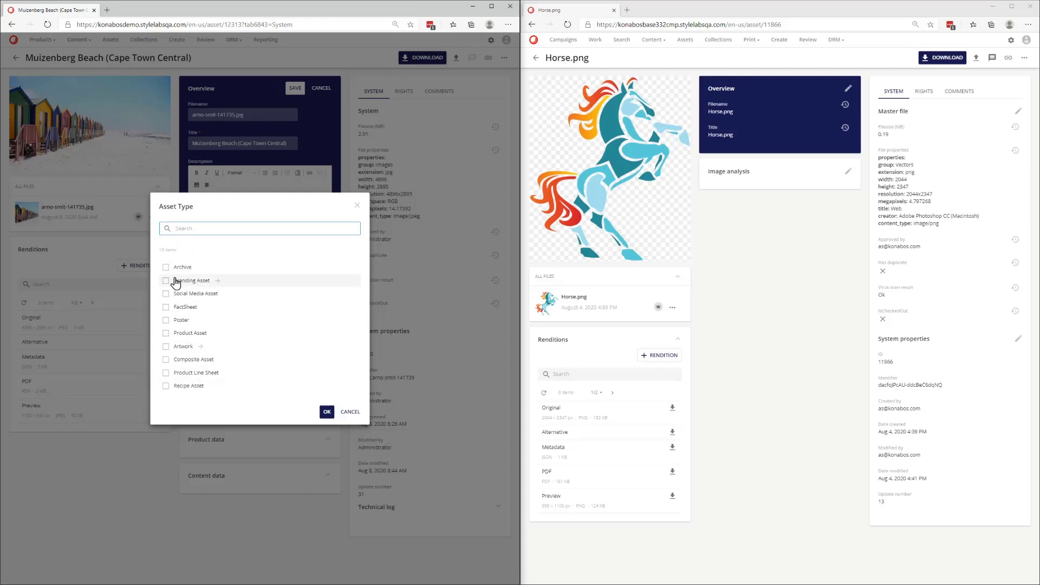
pyautogui.click(217, 281)
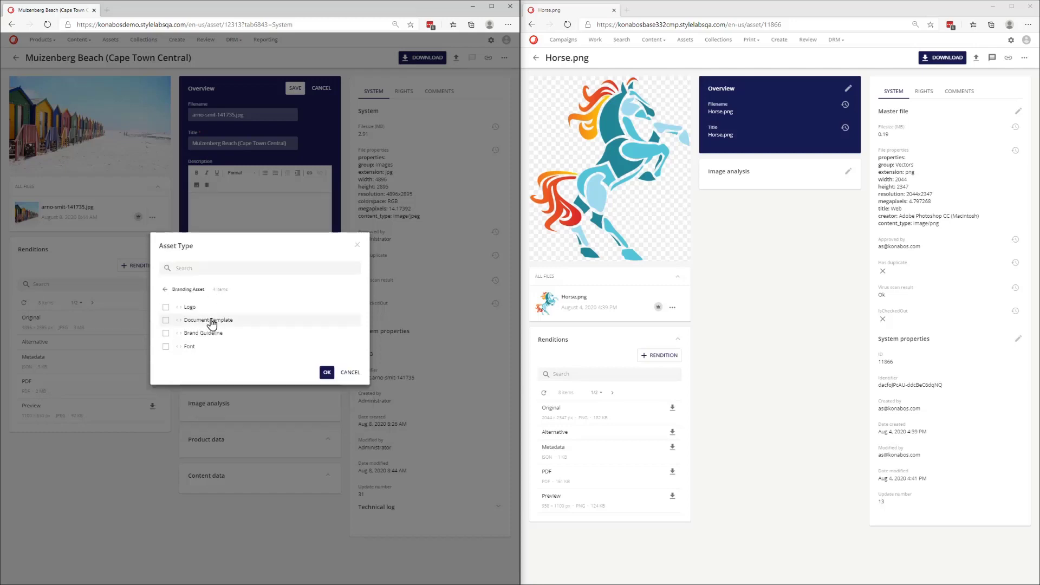
pyautogui.click(165, 289)
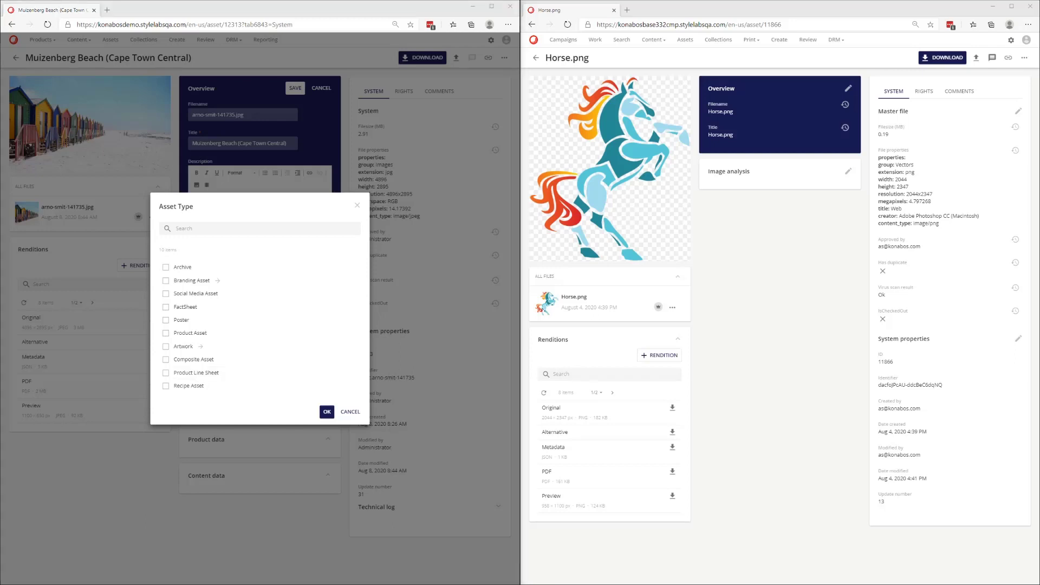
pyautogui.click(349, 411)
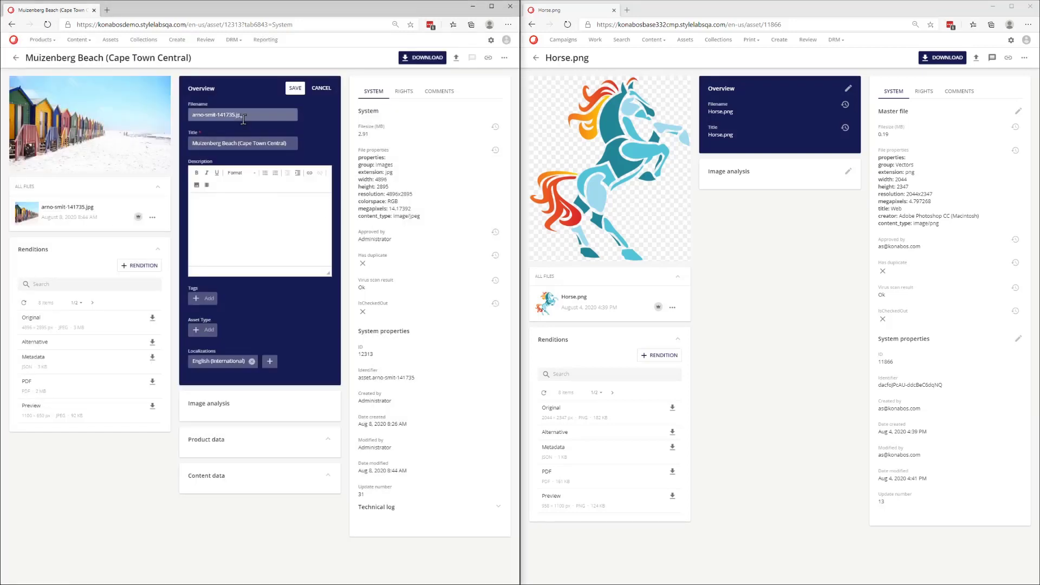
pyautogui.moveTo(246, 115); pyautogui.dragTo(193, 115)
pyautogui.moveTo(234, 143); pyautogui.dragTo(217, 143)
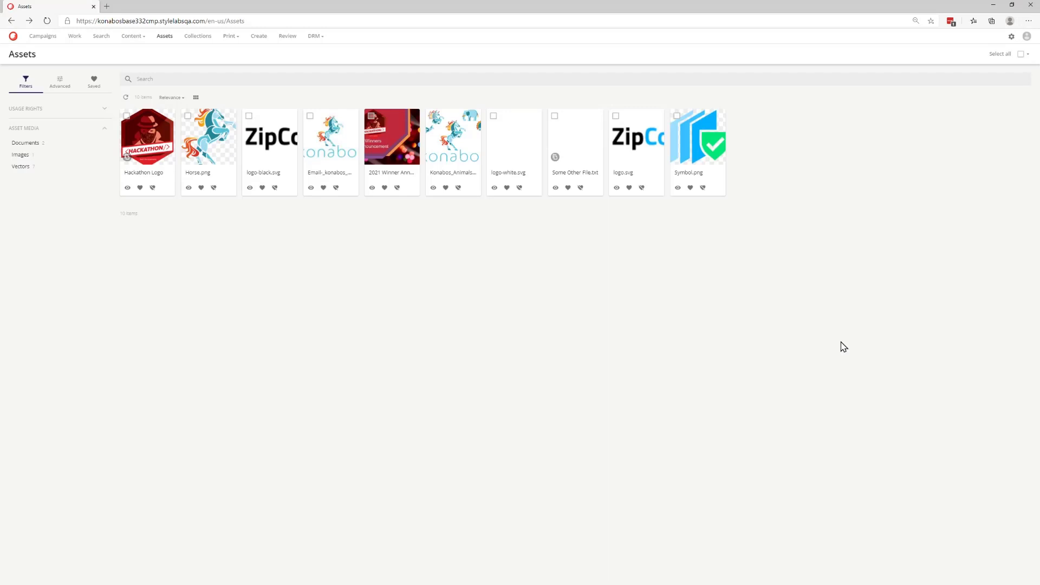
# - Create a new option list named TargetAudience
pyautogui.click(1010, 38)
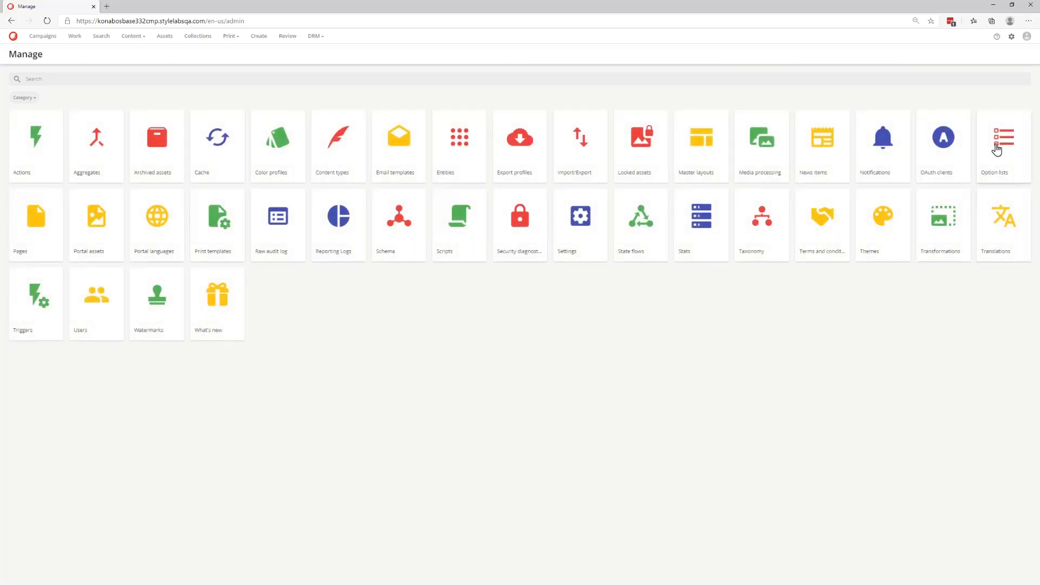
pyautogui.click(996, 148)
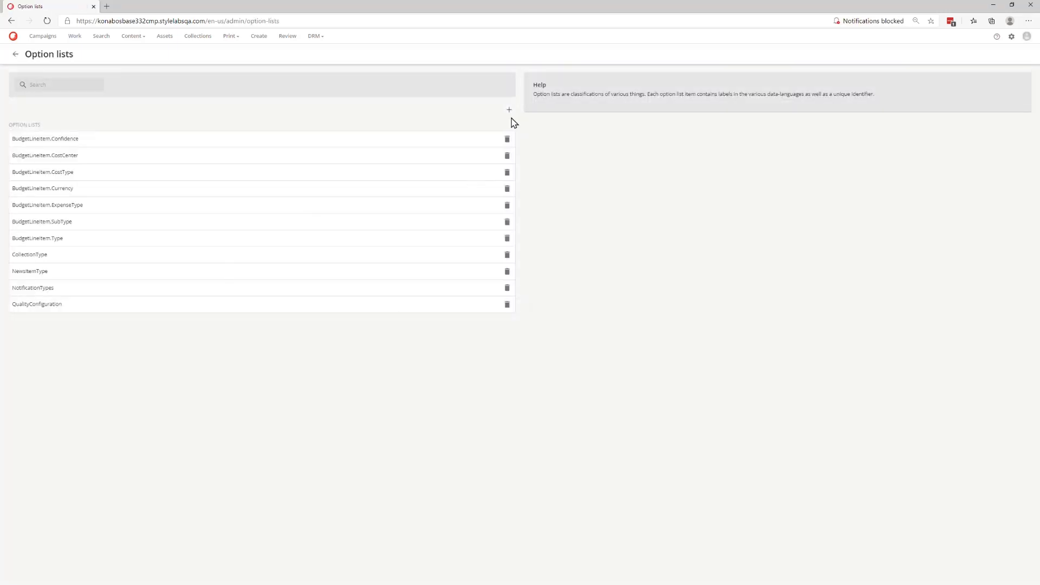
pyautogui.click(509, 110)
pyautogui.write('Targ')
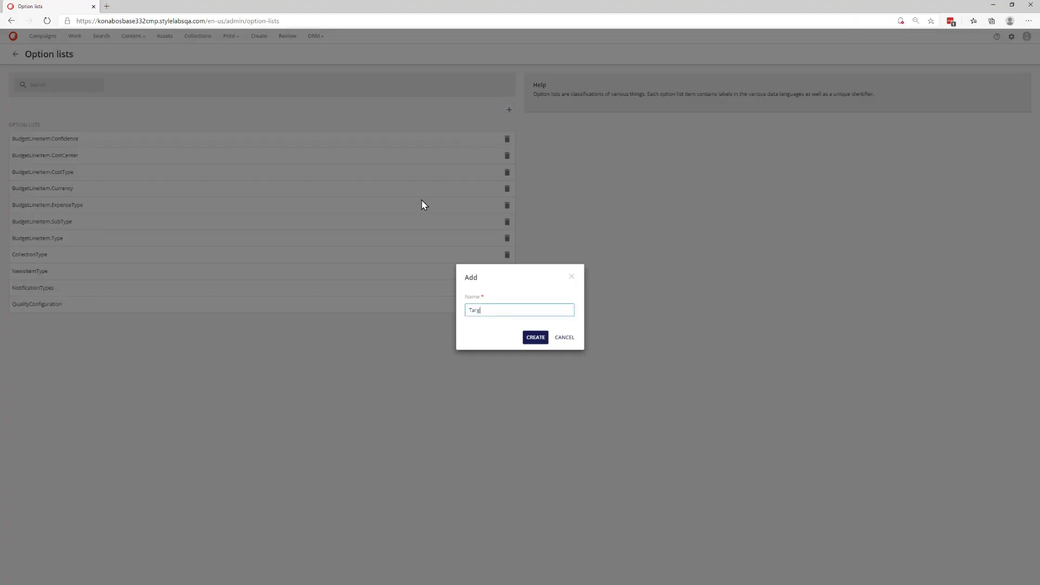
pyautogui.write('etAudience')
pyautogui.press('Return')
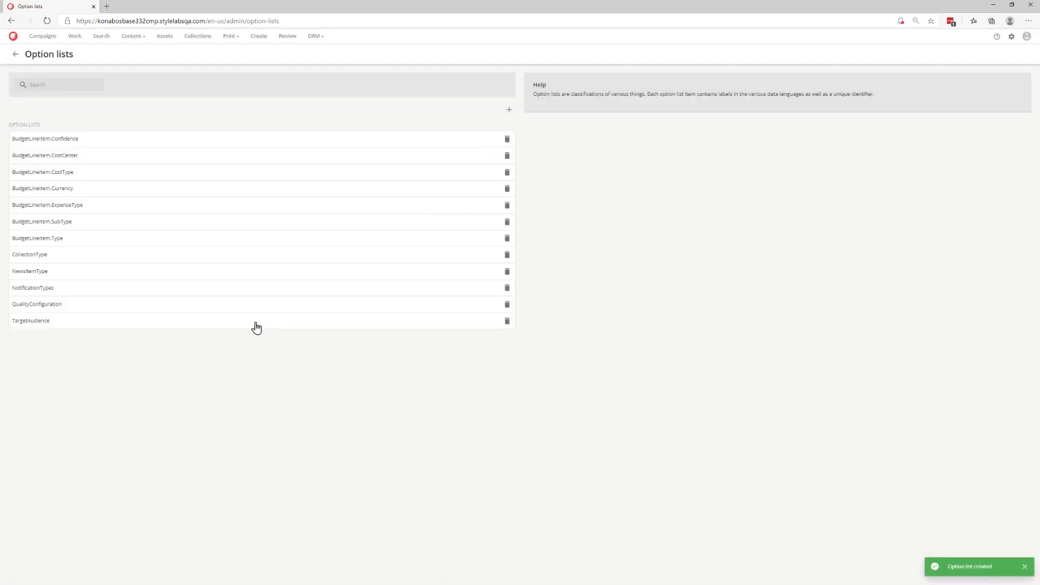
# - Add a Developers item to the TargetAudience option list and save it
pyautogui.click(259, 324)
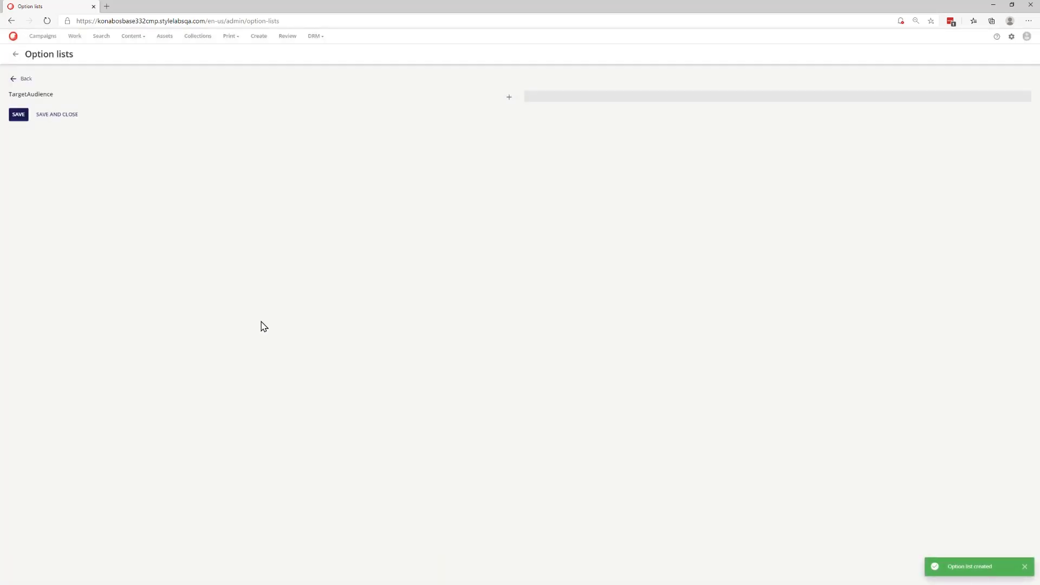
pyautogui.click(509, 98)
pyautogui.write('Developers')
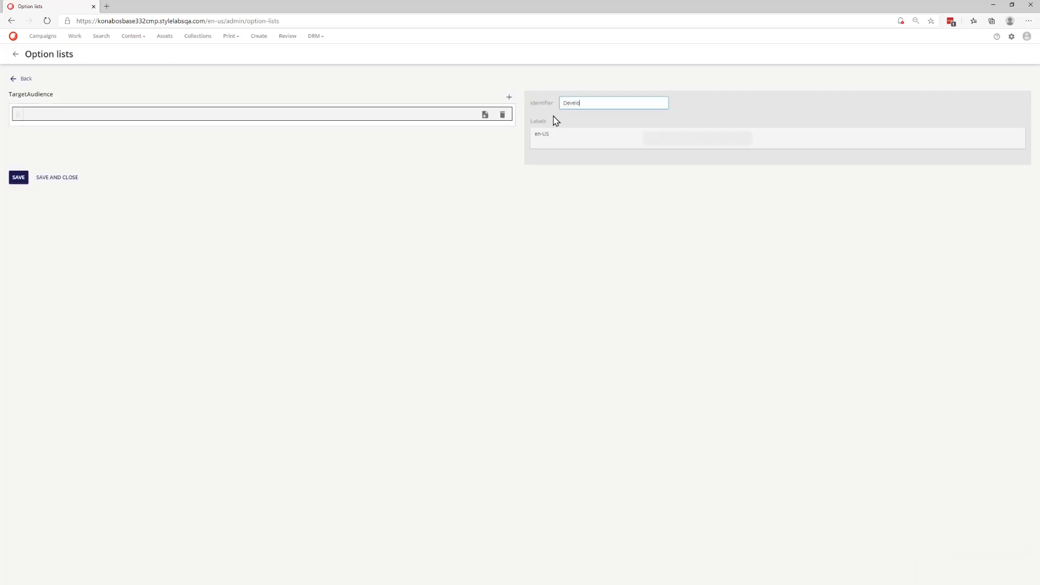
pyautogui.click(18, 178)
# - Add a Marketers item to the list, then save and close it
pyautogui.click(509, 97)
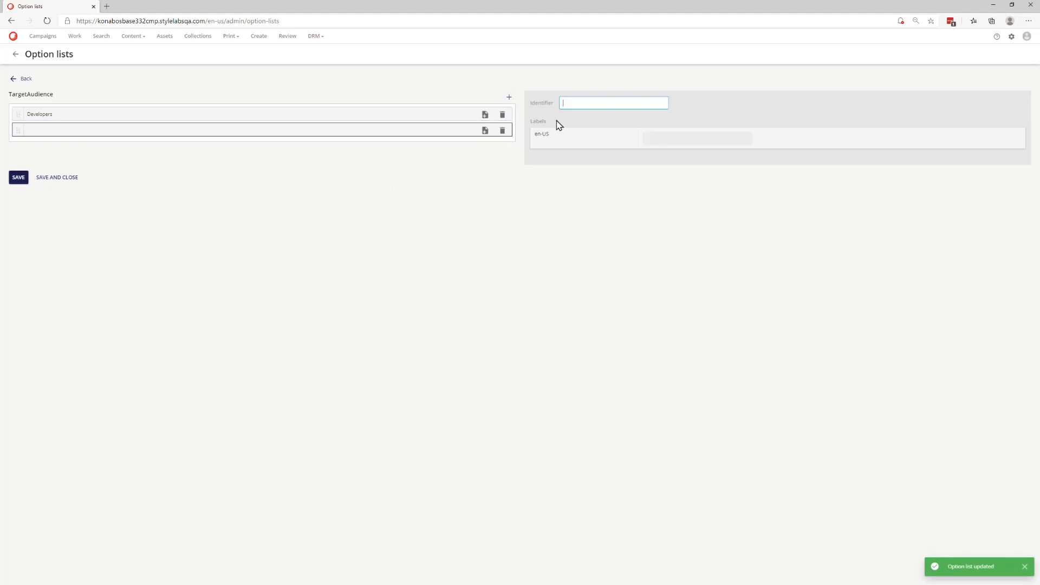
pyautogui.write('Marketers')
pyautogui.click(57, 178)
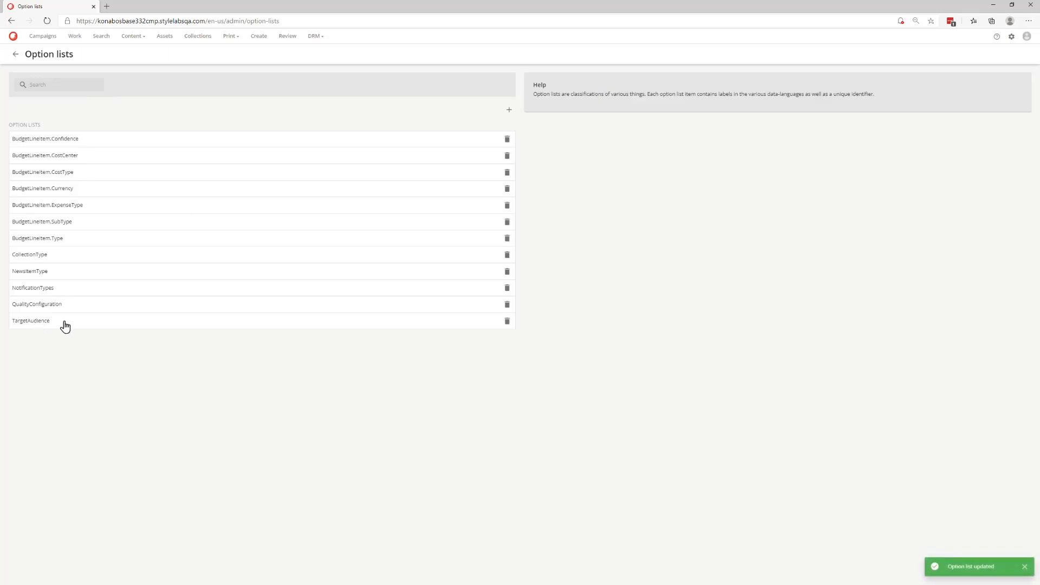
# - Examine the items of the NewsItemType and BudgetLineItem.CostCenter option lists
pyautogui.click(32, 271)
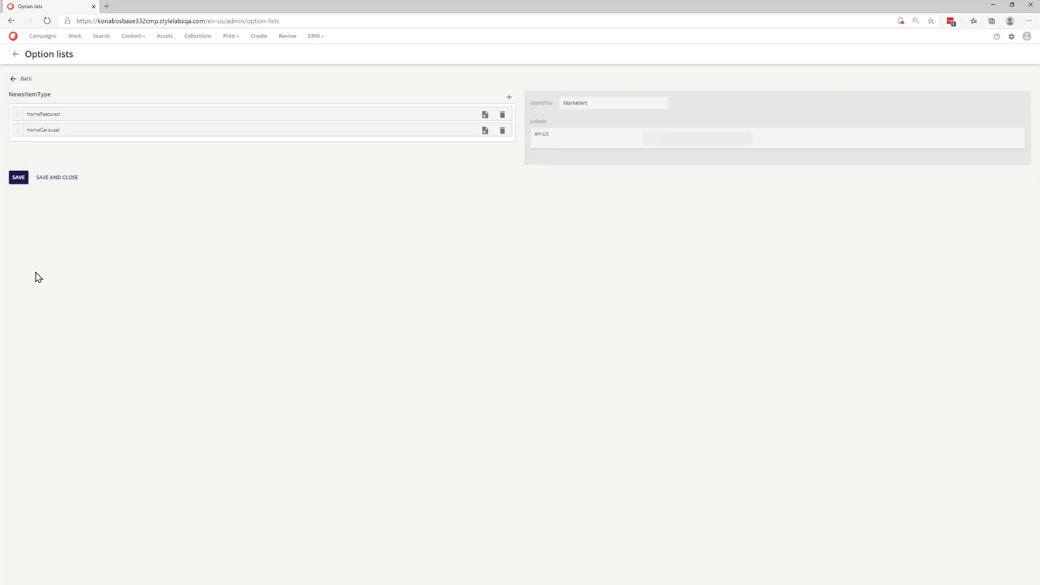
pyautogui.click(337, 119)
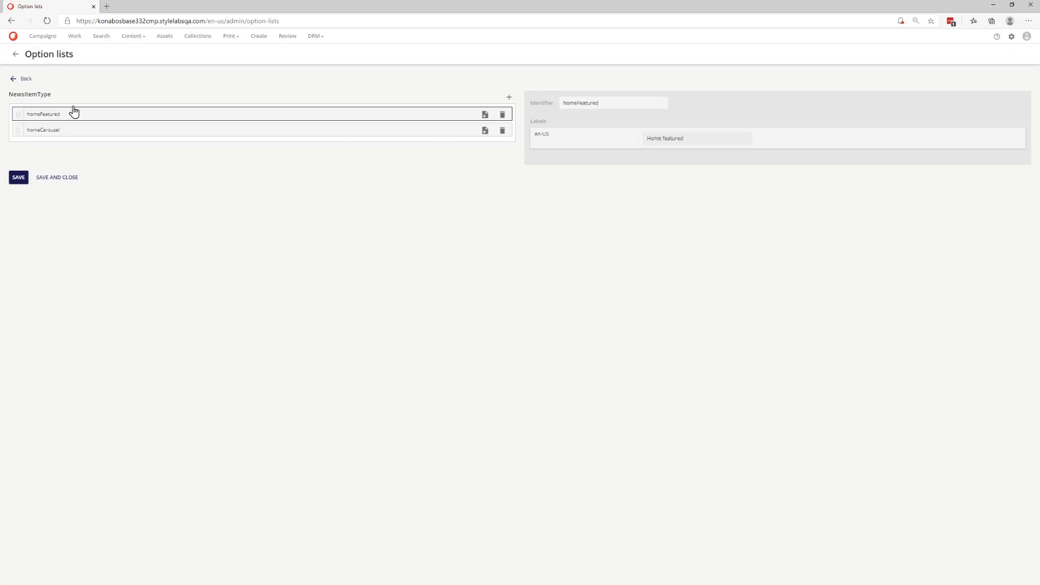
pyautogui.click(14, 80)
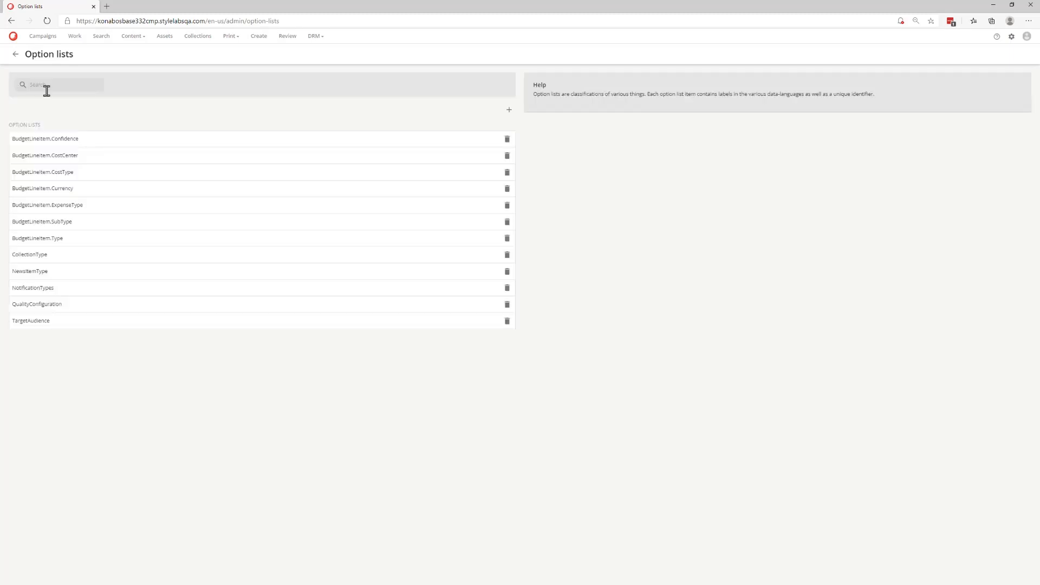
pyautogui.click(133, 158)
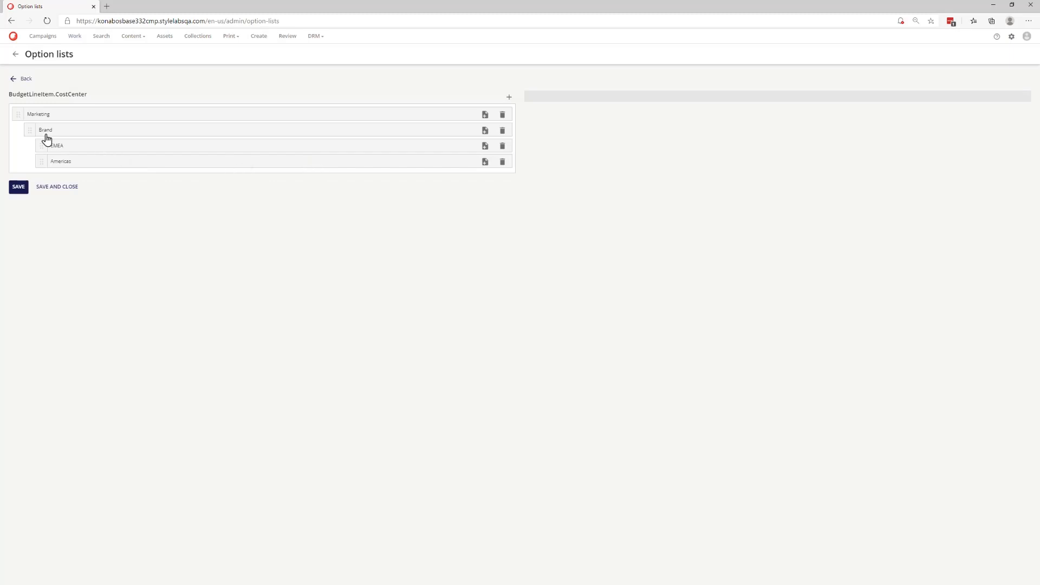
pyautogui.moveTo(44, 165)
pyautogui.mouseDown()
pyautogui.moveTo(42, 146)
pyautogui.moveTo(41, 169)
pyautogui.mouseUp()
pyautogui.click(13, 79)
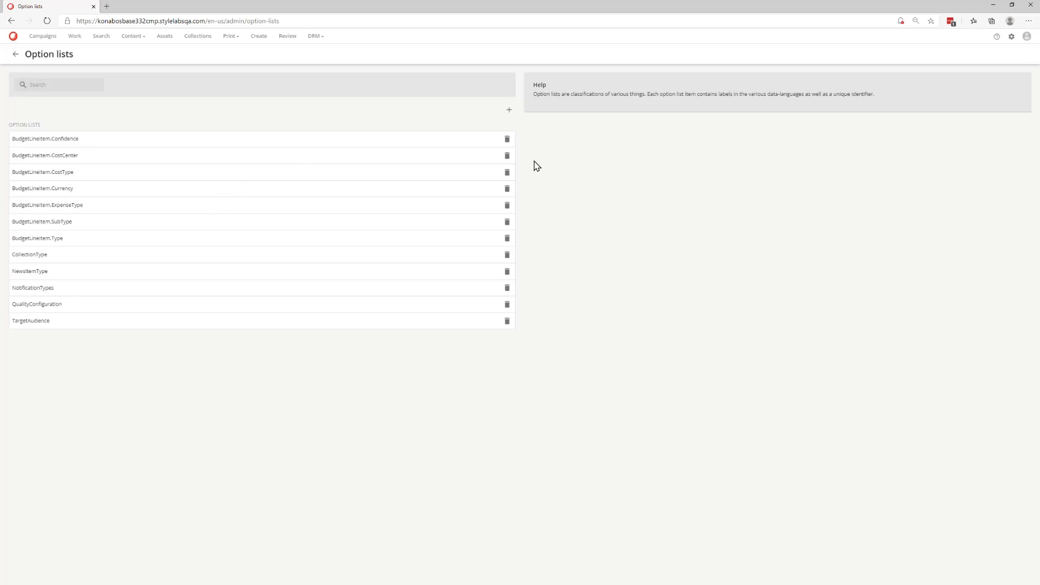
# - Add a new value labelled Product to the M.AssetType taxonomy and save it
pyautogui.click(1010, 38)
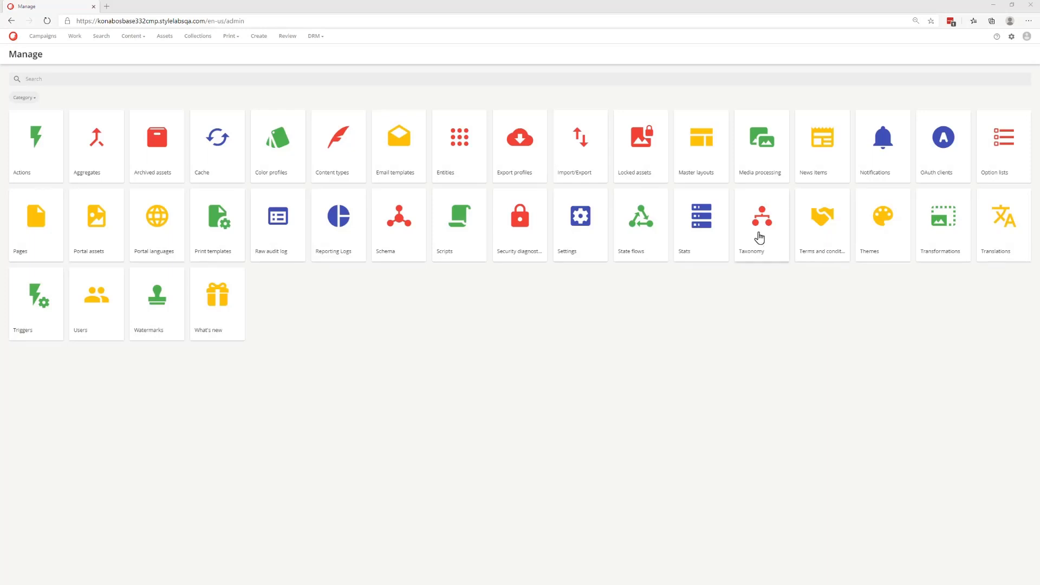
pyautogui.click(760, 237)
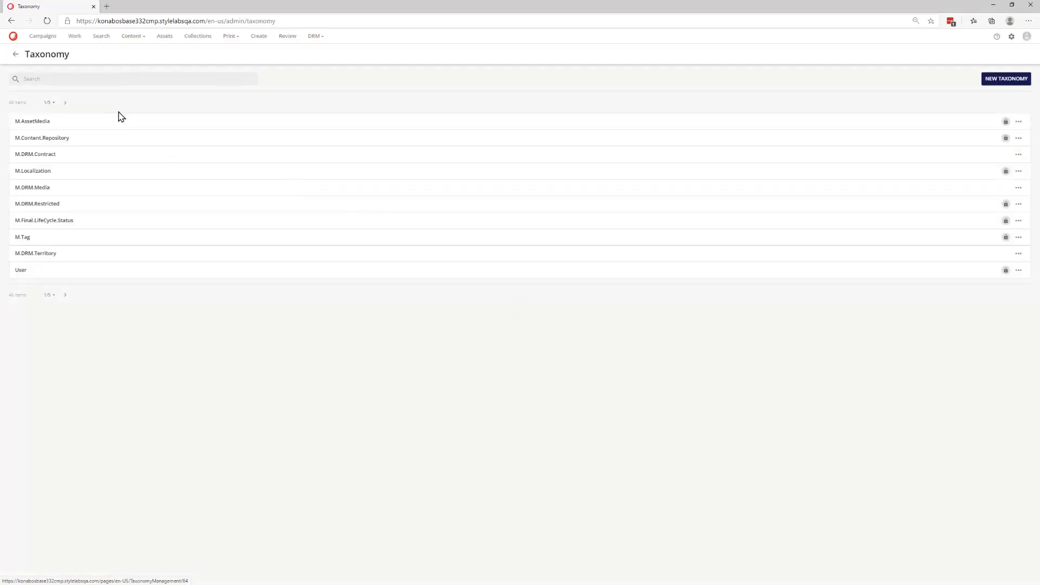
pyautogui.click(125, 79)
pyautogui.write('type')
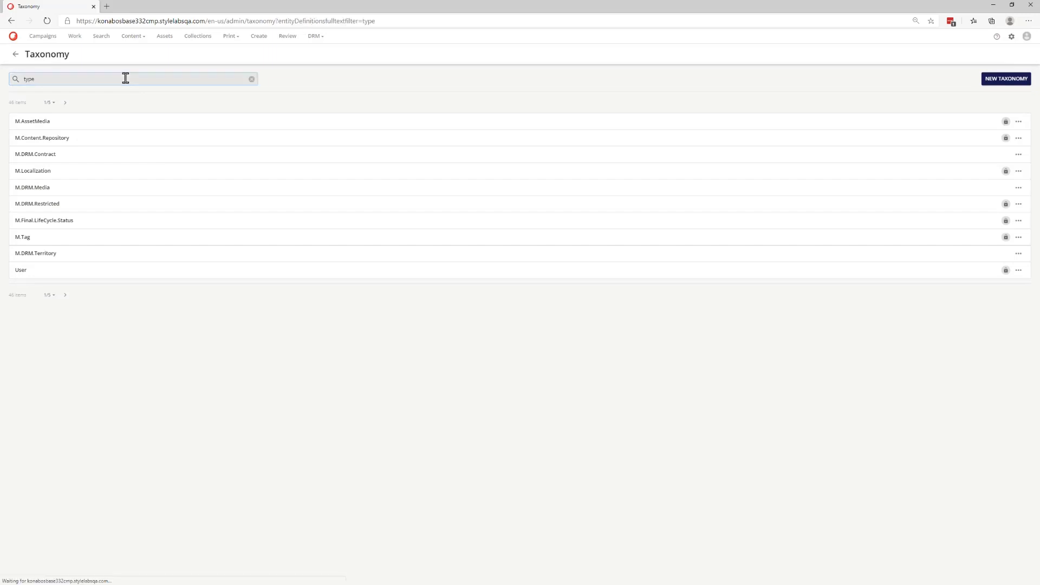
pyautogui.click(36, 127)
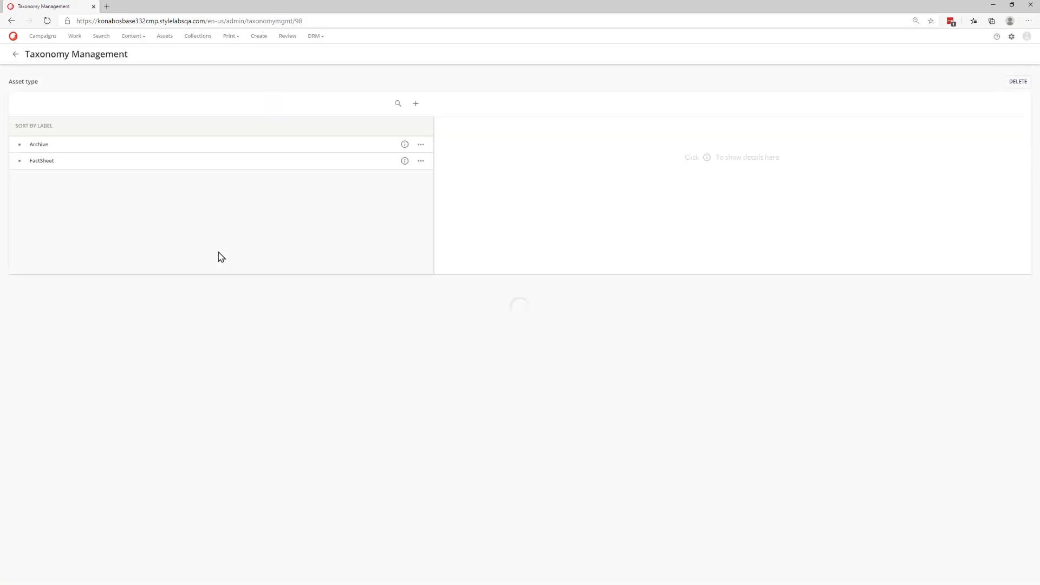
pyautogui.click(415, 106)
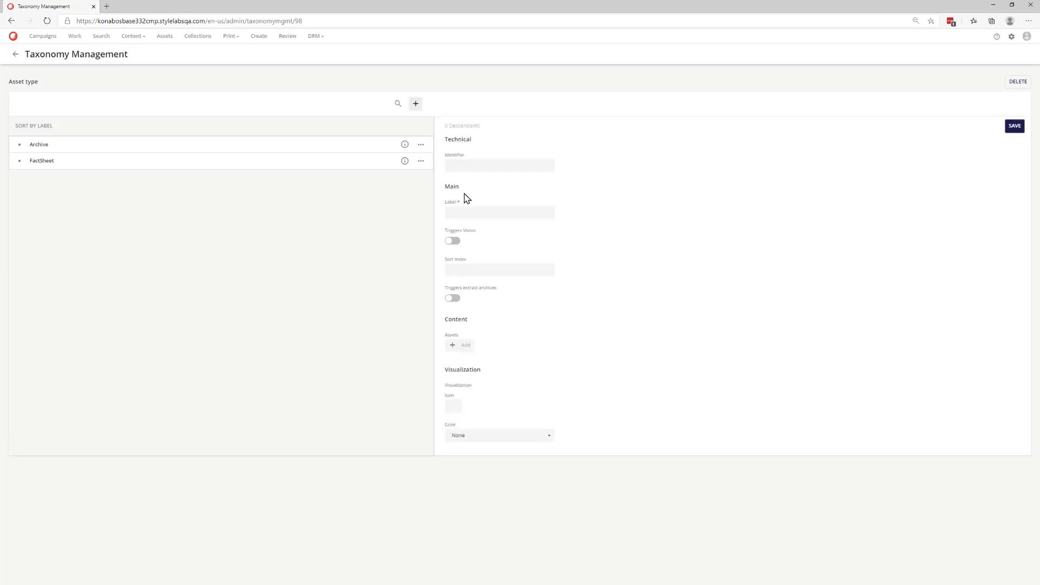
pyautogui.click(479, 211)
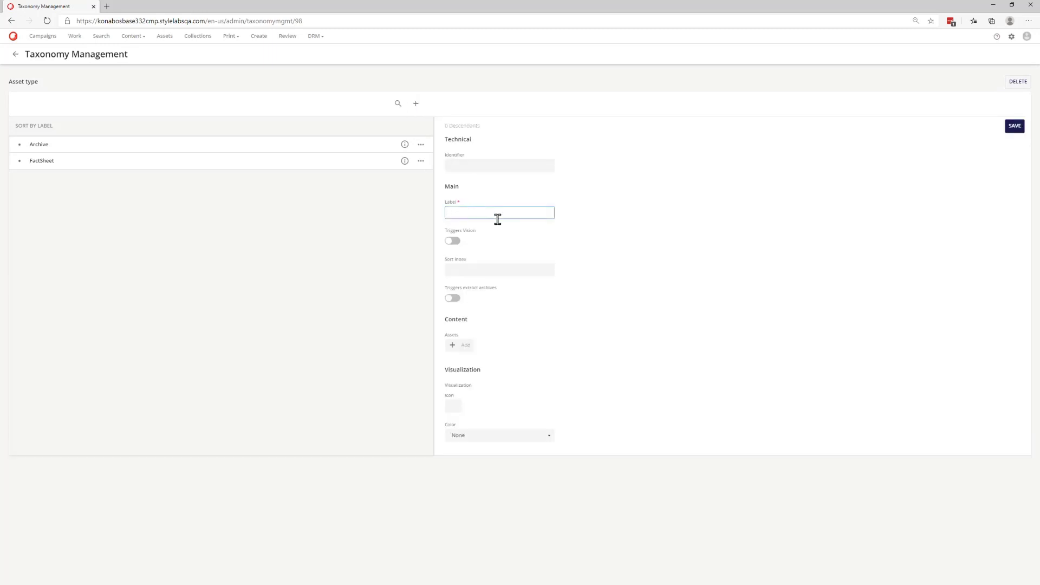
pyautogui.write('Product')
pyautogui.click(1014, 127)
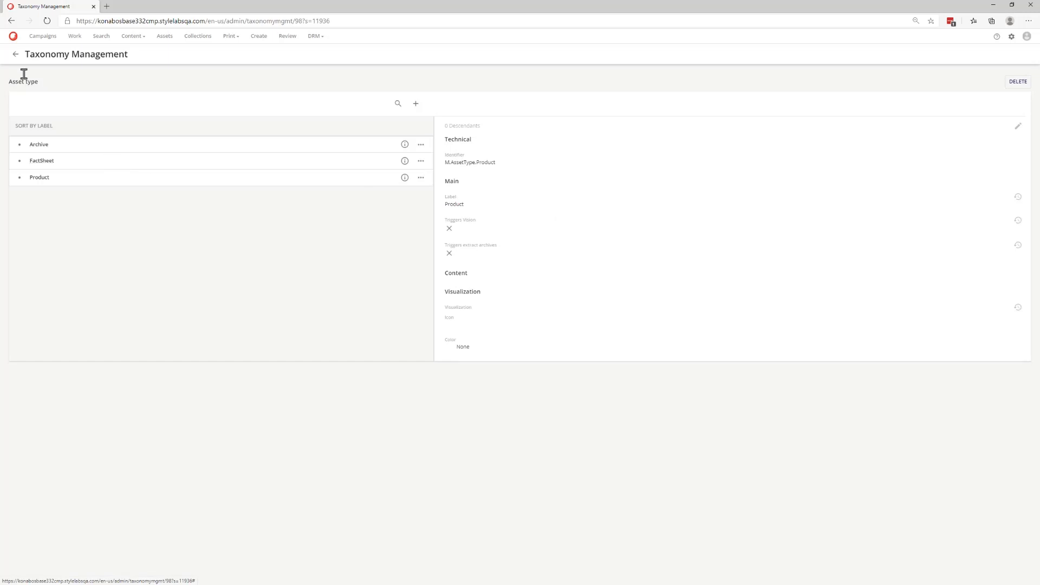
# - Create a new taxonomy named Testing with the English label Testing
pyautogui.click(15, 55)
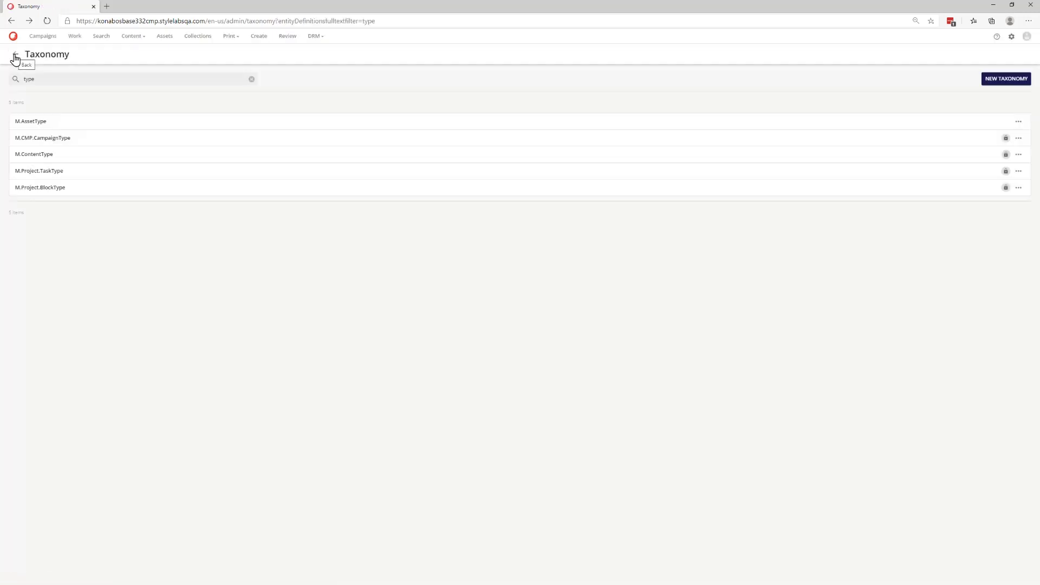
pyautogui.click(251, 79)
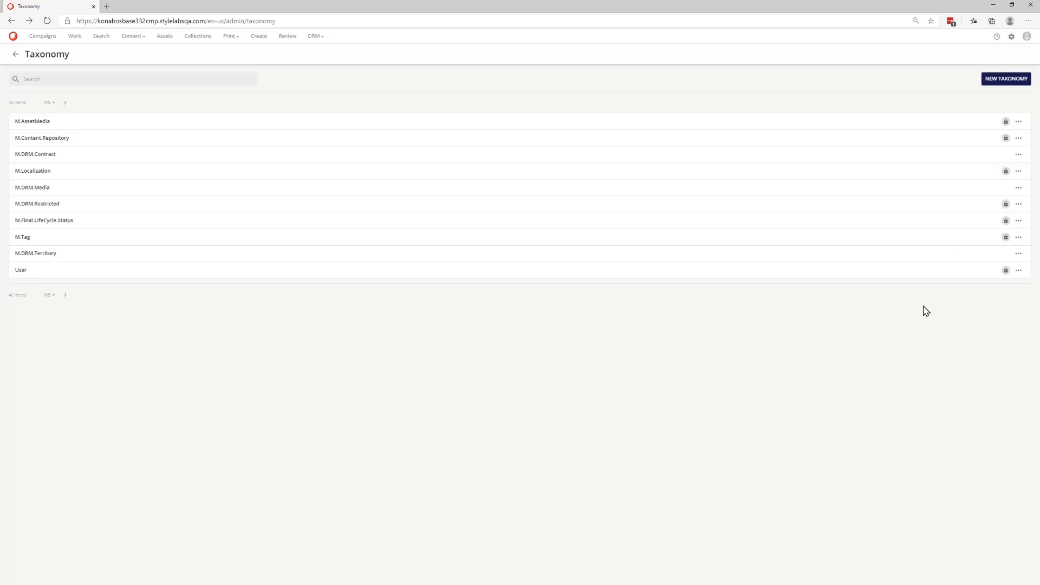
pyautogui.click(988, 79)
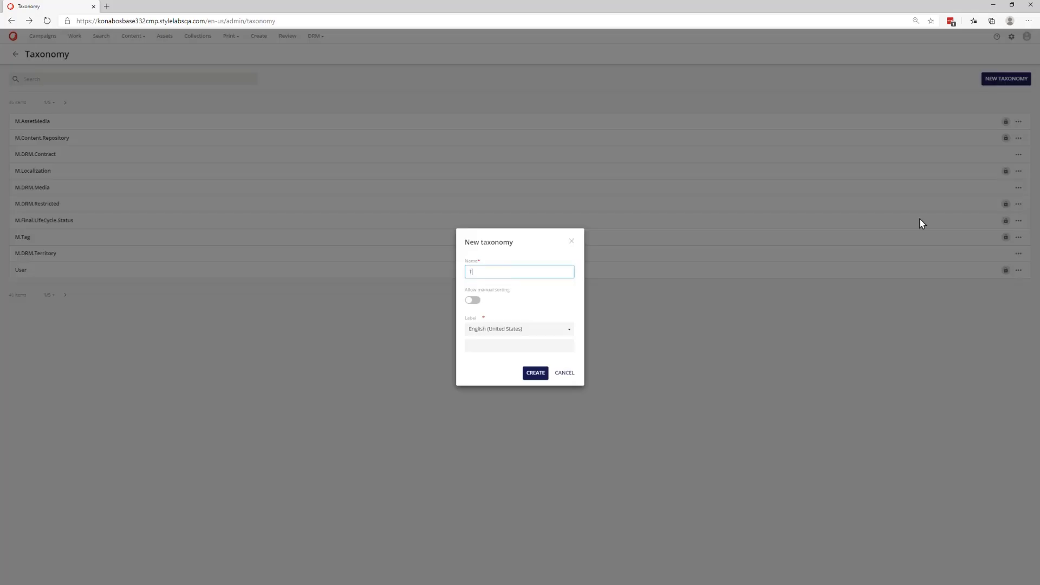
pyautogui.click(539, 345)
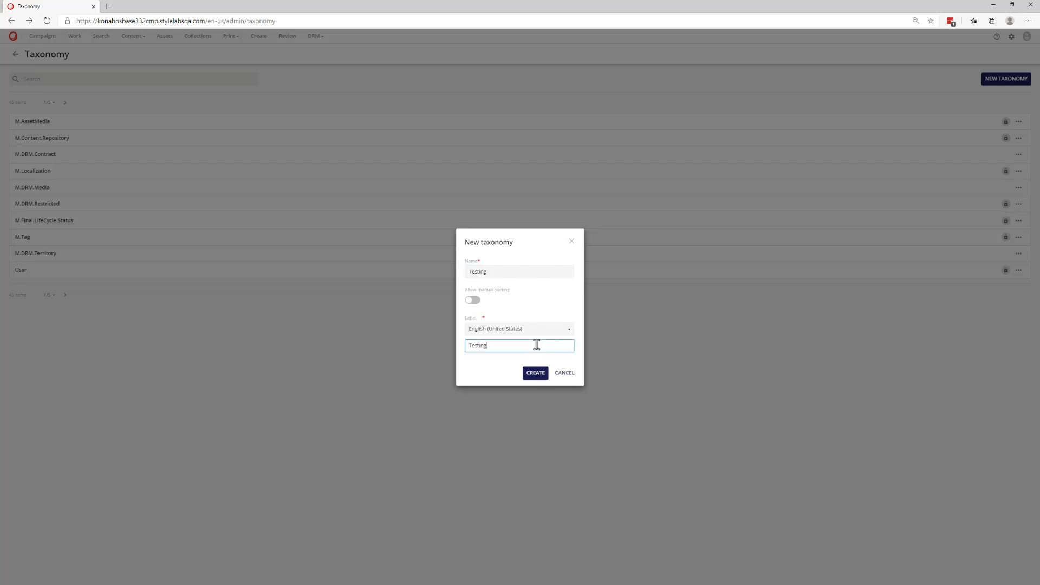
pyautogui.click(534, 374)
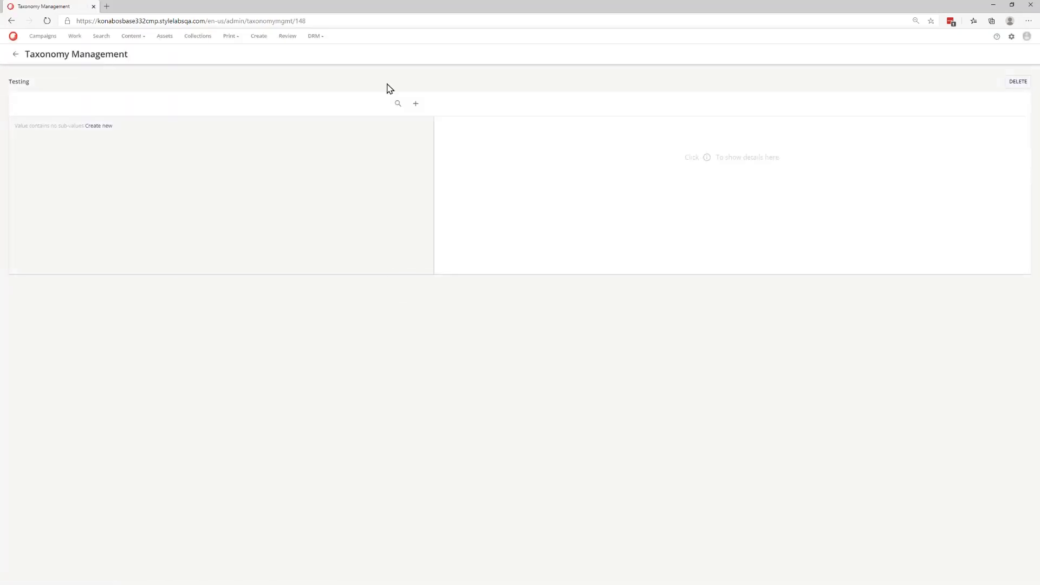
# - Add a value named Level1Test with label Level 1 Test to the Testing taxonomy and save it
pyautogui.click(416, 104)
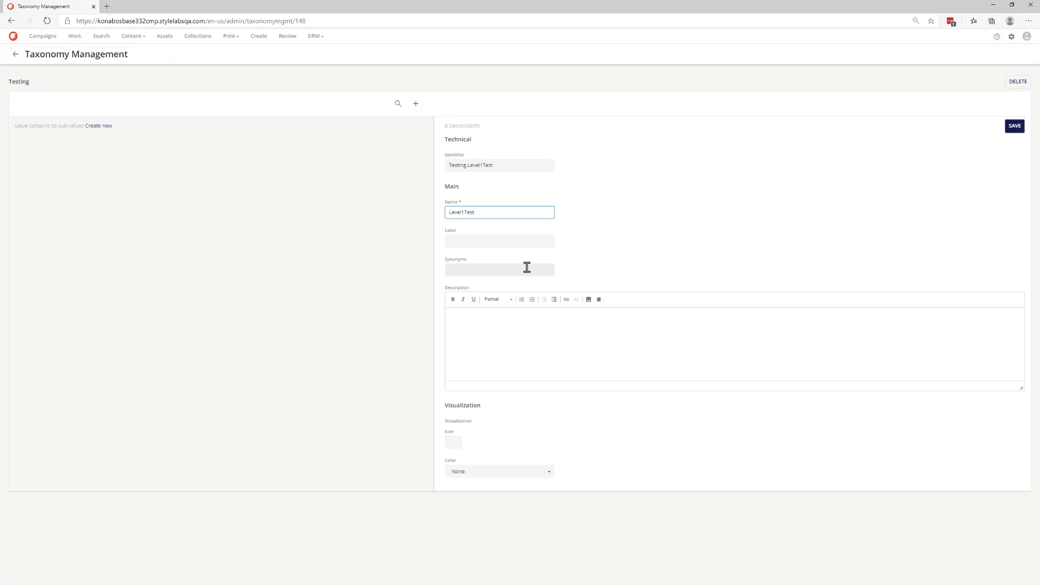
pyautogui.click(519, 240)
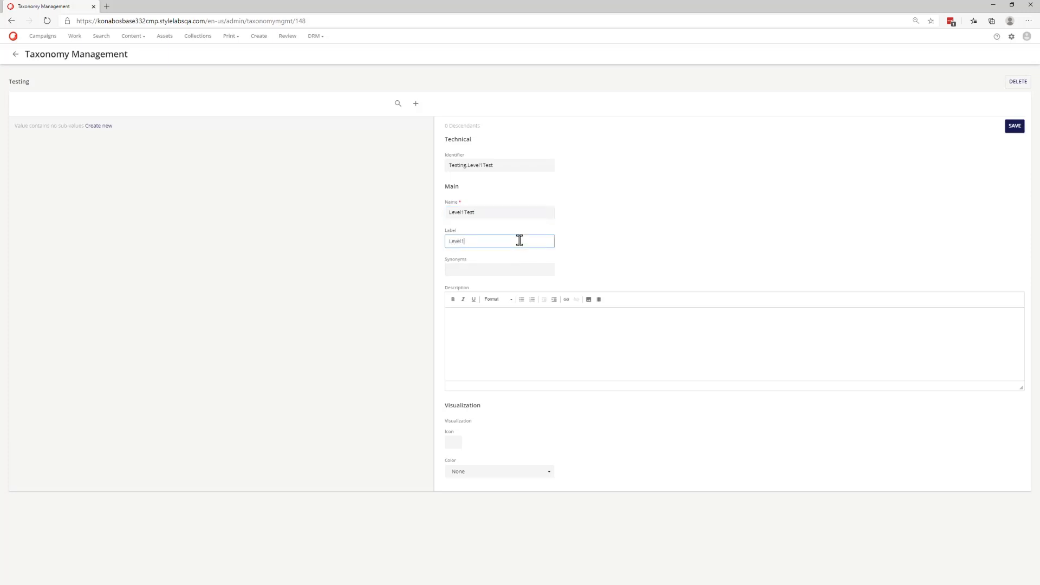
pyautogui.write('Level 1 Test')
pyautogui.click(1018, 129)
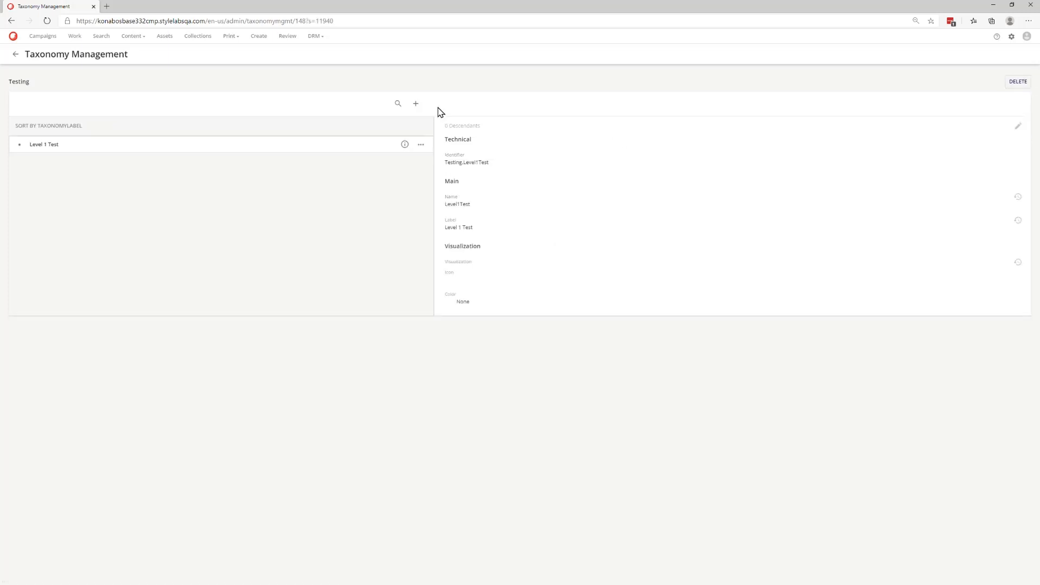
# - Add a second value named Level1Test2 with label Level 1 Test 2 to the Testing taxonomy and save it
pyautogui.click(415, 104)
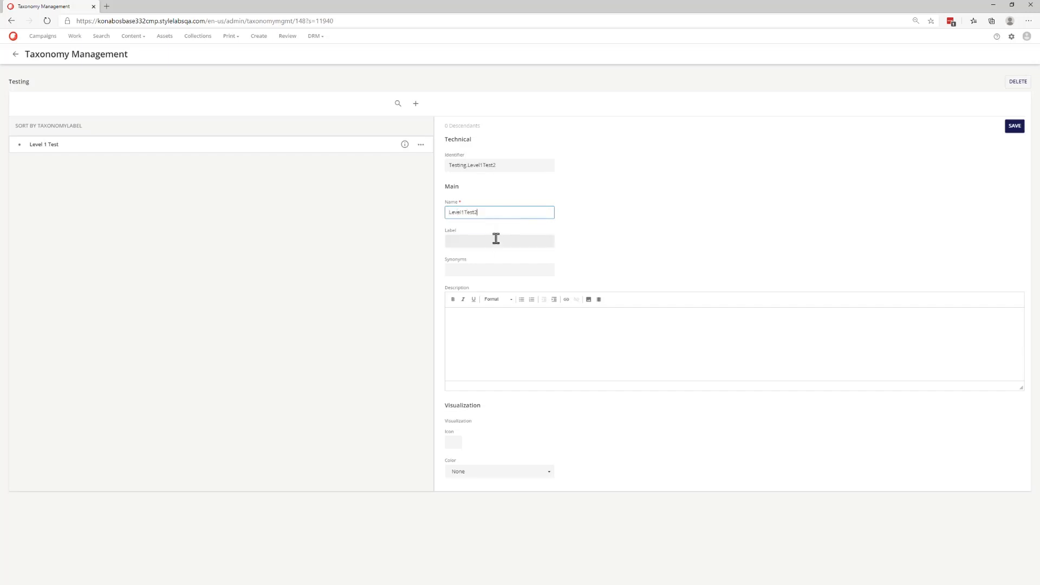
pyautogui.click(496, 240)
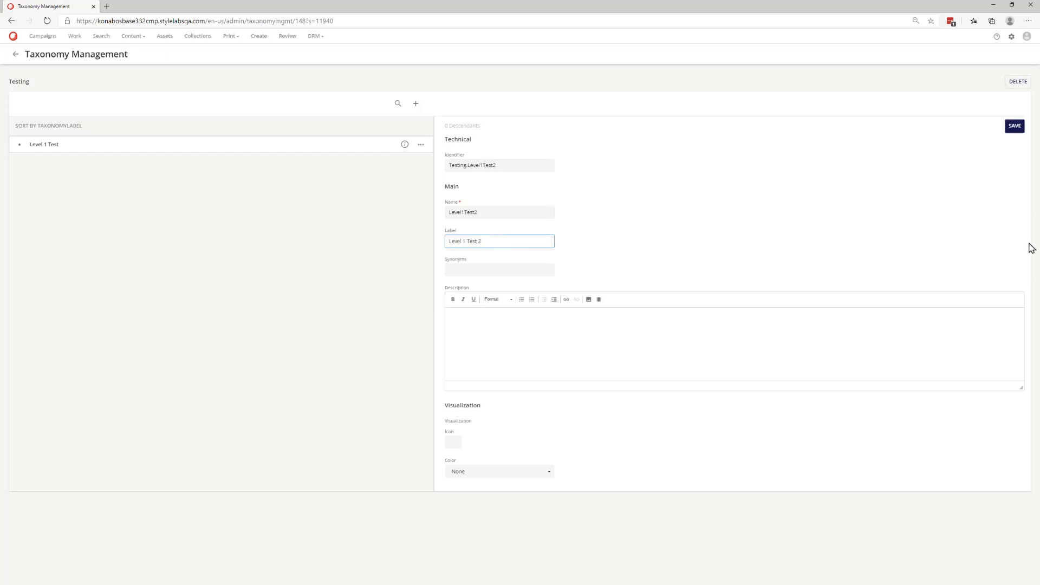
pyautogui.click(1014, 128)
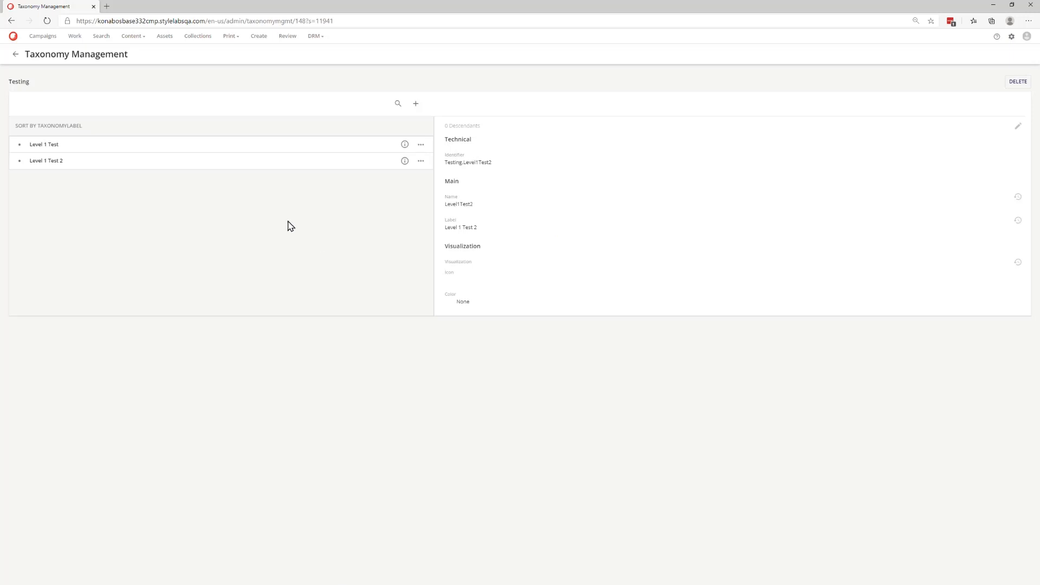
# - Create a sub-value named Level2 with label Level 2 under Level 1 Test and save it
pyautogui.click(420, 161)
pyautogui.click(340, 214)
pyautogui.click(55, 145)
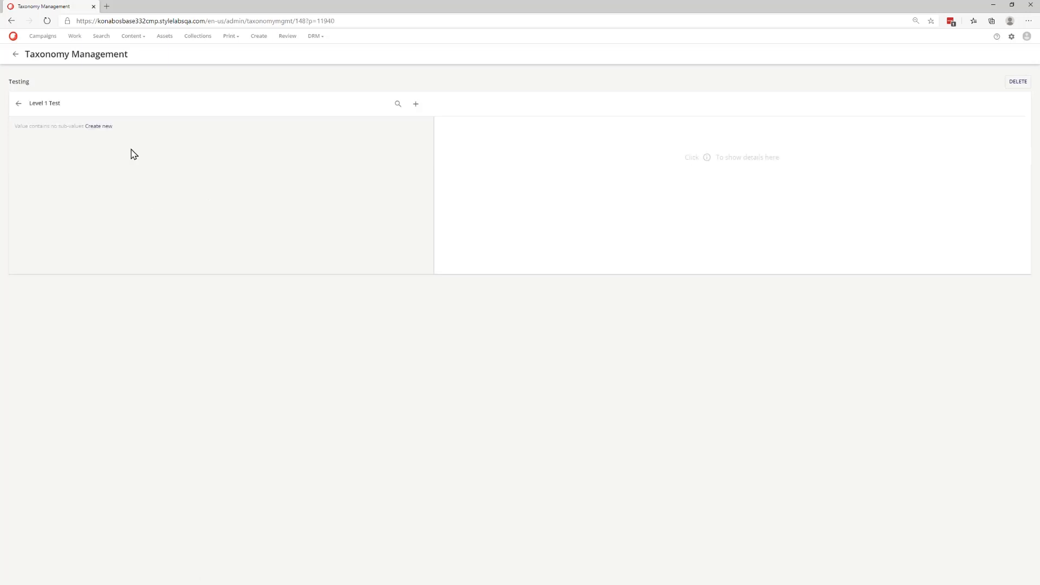
pyautogui.click(99, 126)
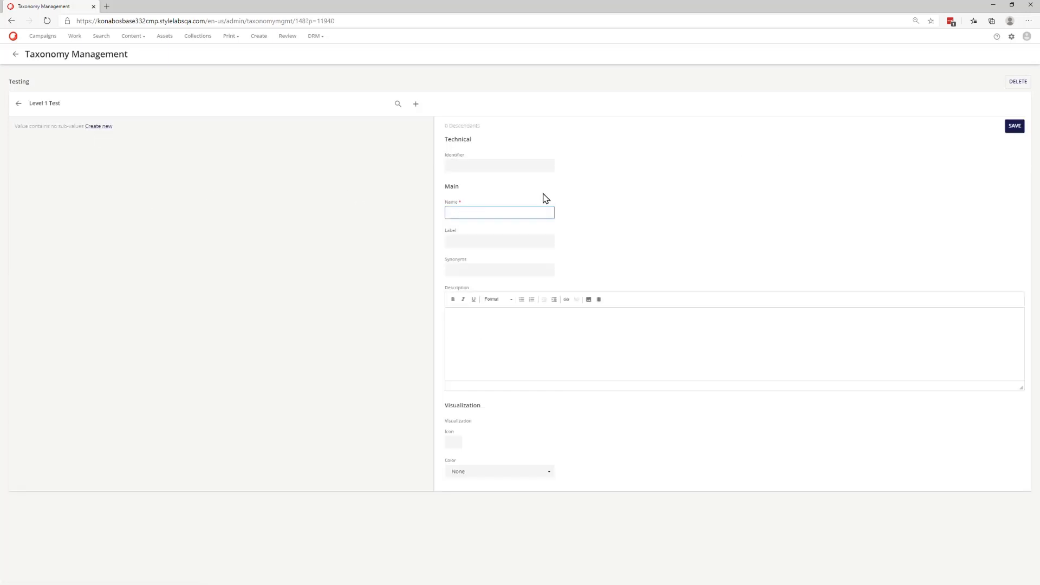
pyautogui.write('Level2')
pyautogui.press('Tab')
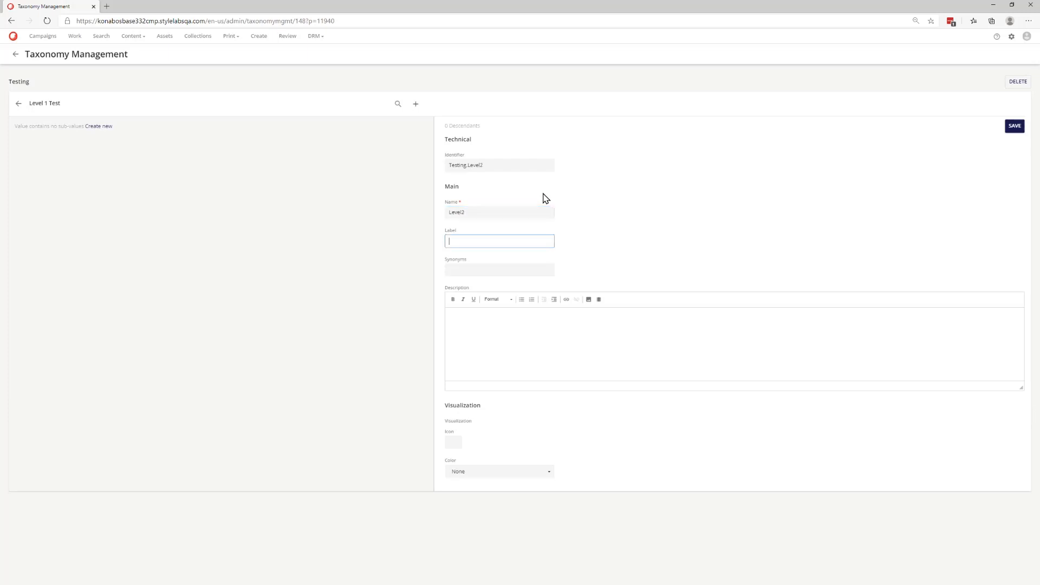
pyautogui.write('Level 2')
pyautogui.click(1014, 126)
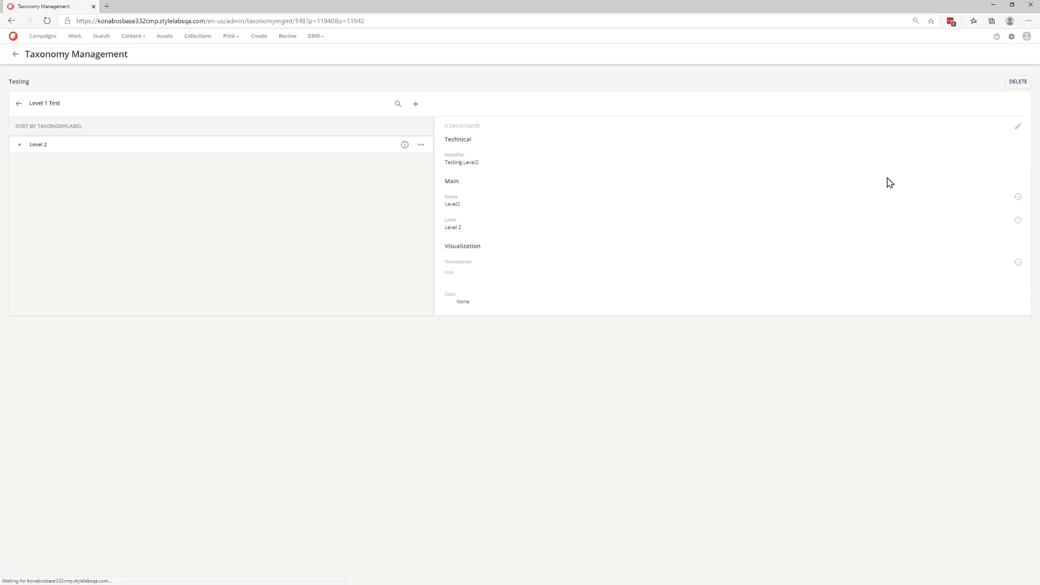
# - Review the Testing taxonomy's top-level values and the sub-values of Level 1 Test
pyautogui.click(20, 105)
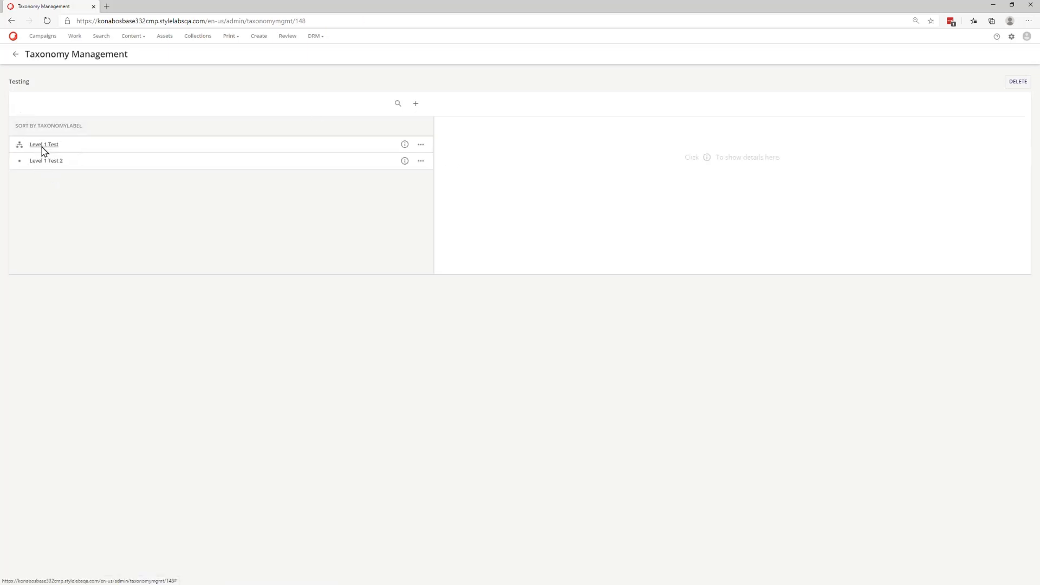
pyautogui.click(42, 150)
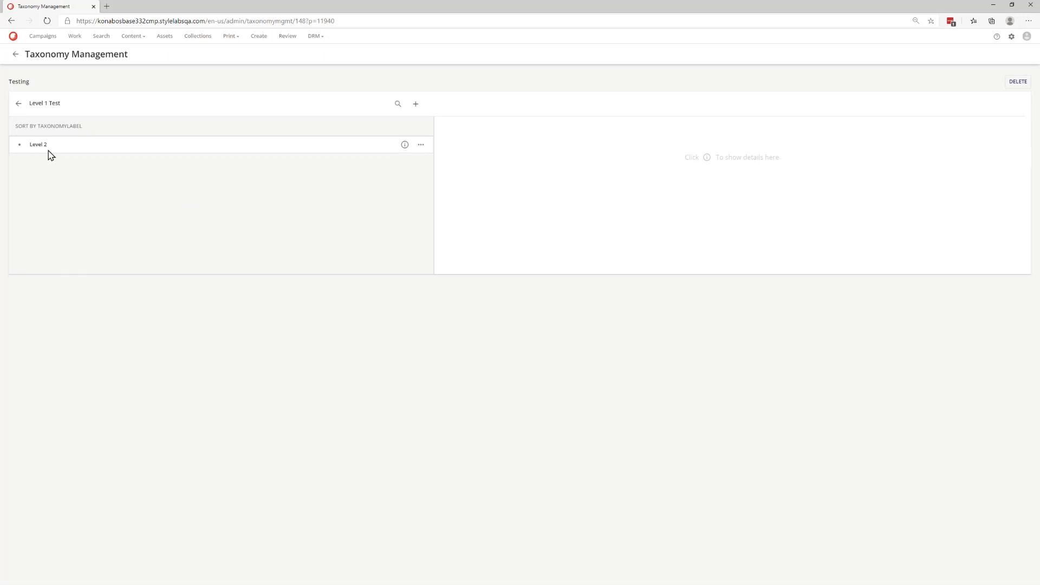
pyautogui.click(20, 105)
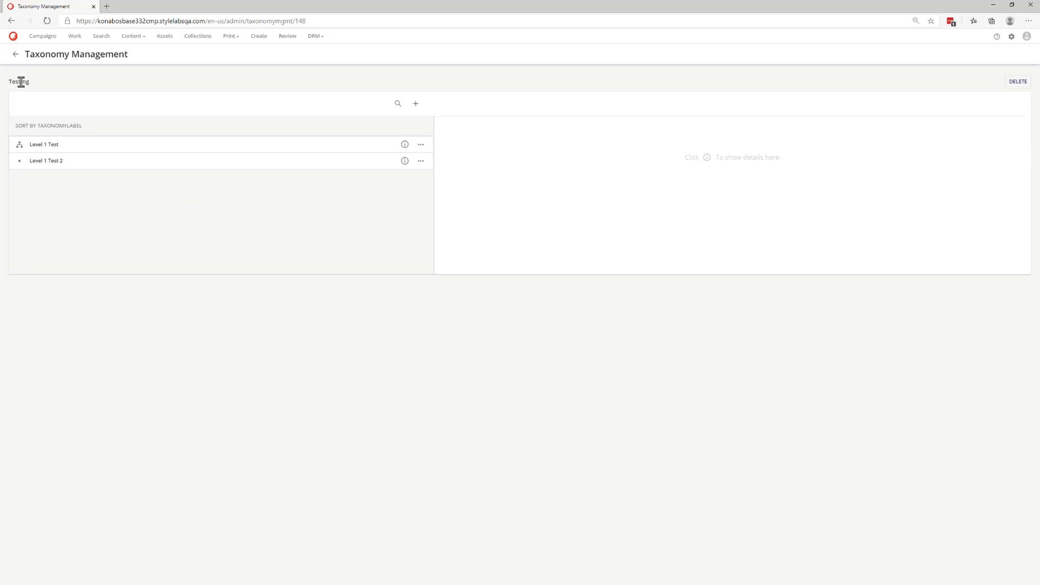
# - Open the M.Asset schema and add a taxonomy member named AssetType linked to the M.AssetType definition, then save
pyautogui.click(1010, 38)
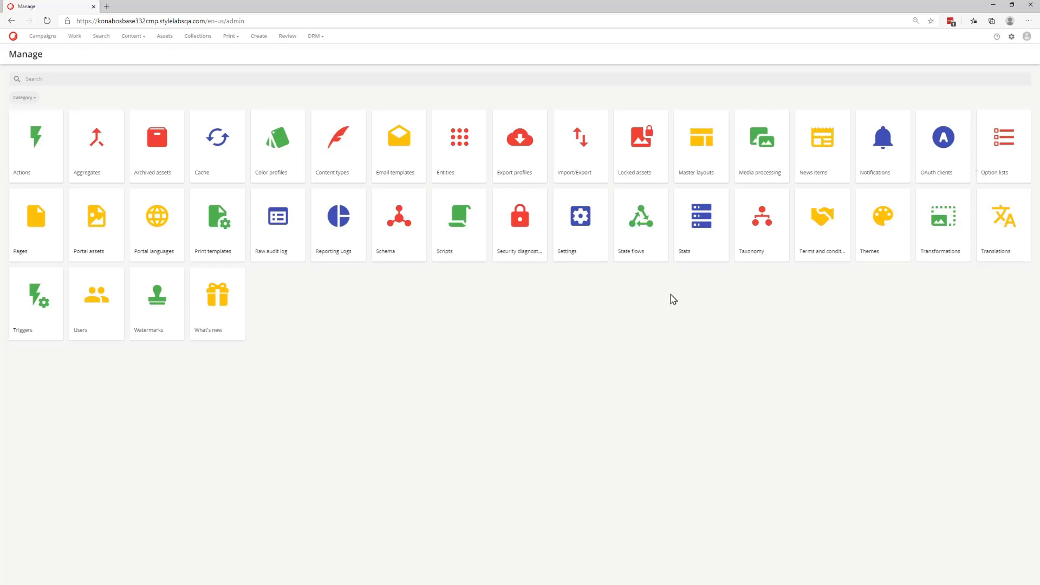
pyautogui.click(391, 236)
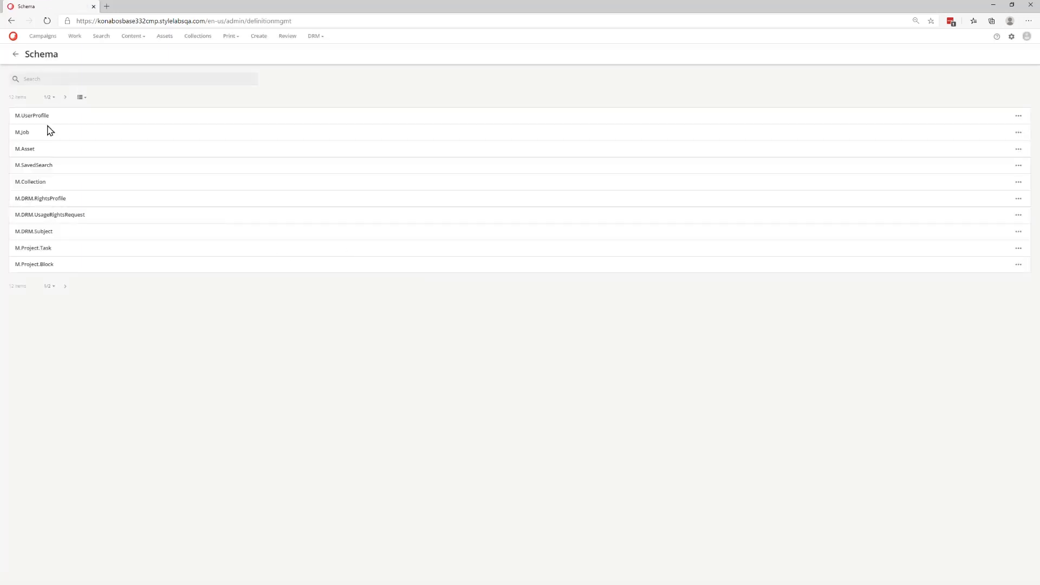
pyautogui.click(26, 150)
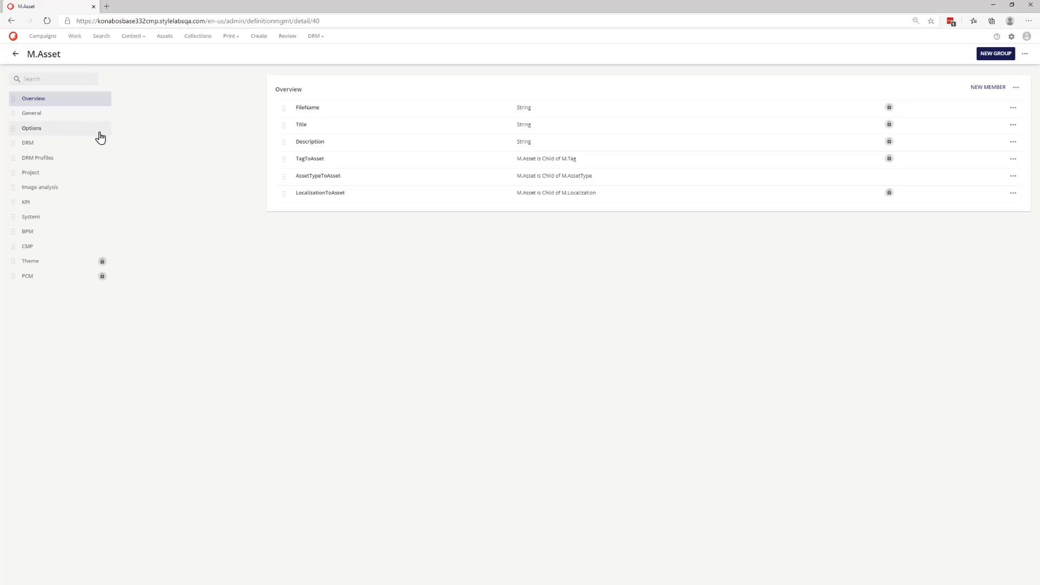
pyautogui.click(986, 92)
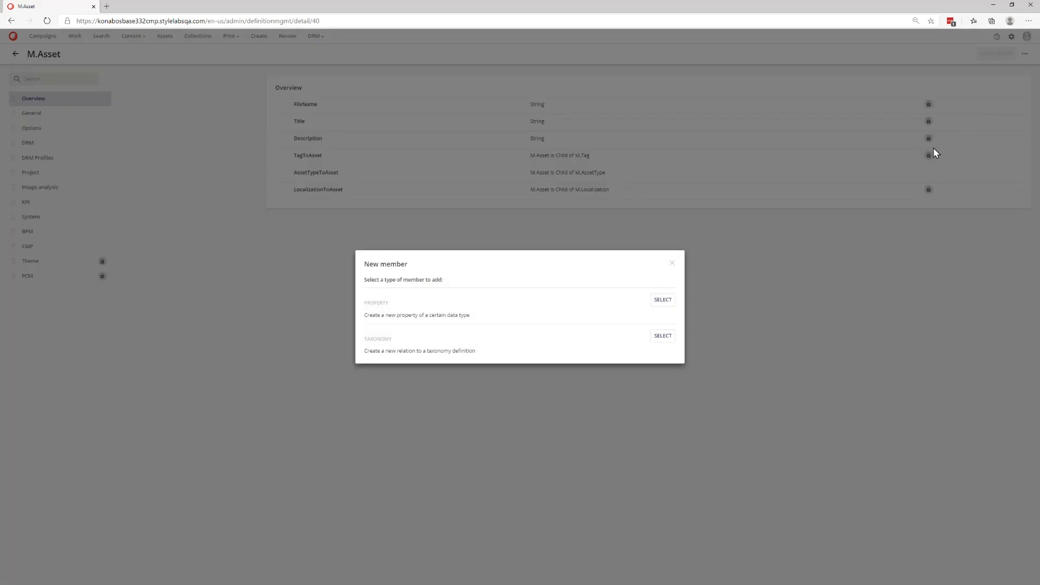
pyautogui.click(657, 341)
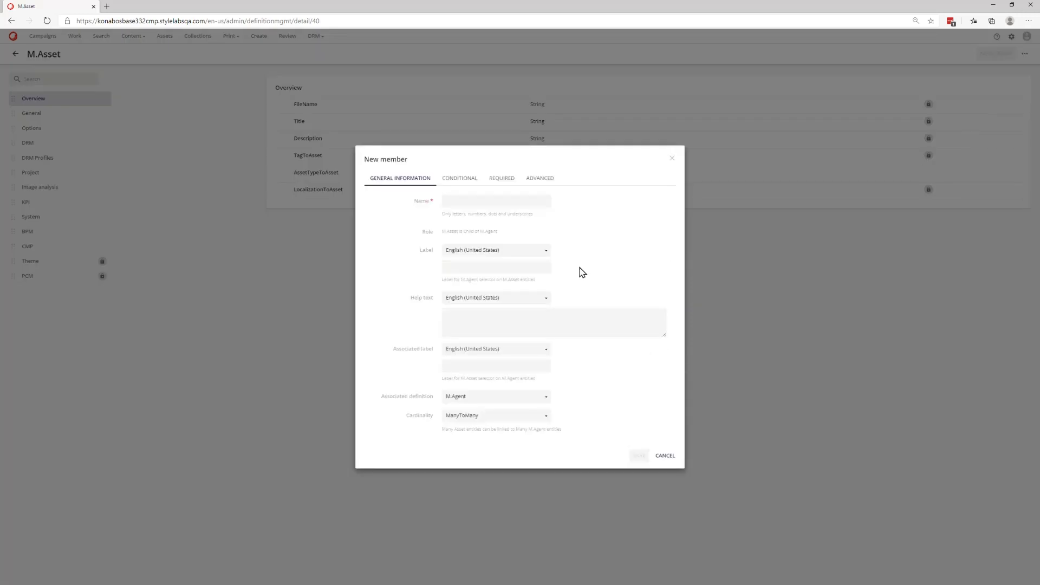
pyautogui.click(510, 204)
pyautogui.write('AssetType')
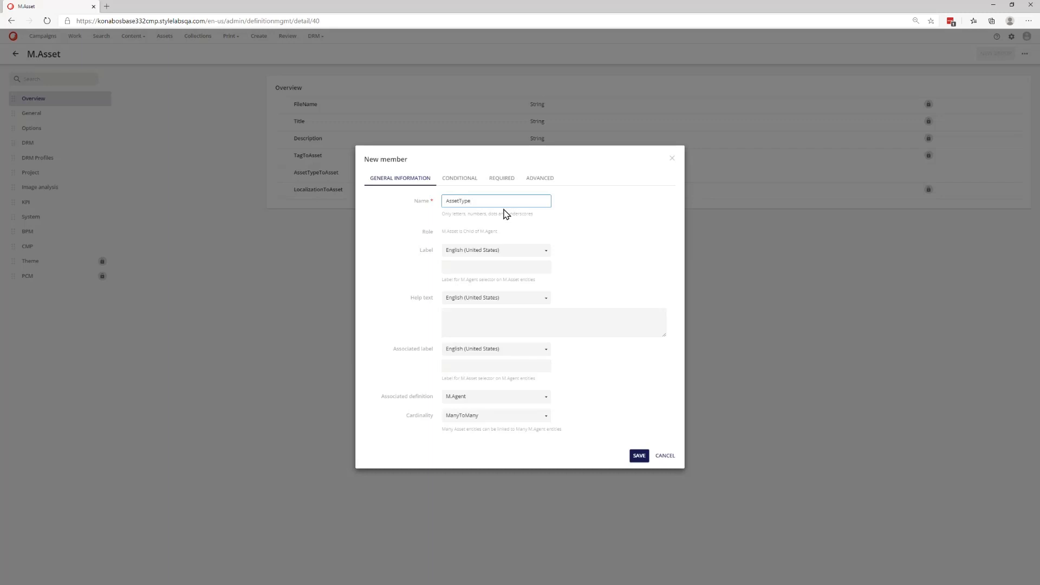
pyautogui.click(546, 399)
pyautogui.click(519, 328)
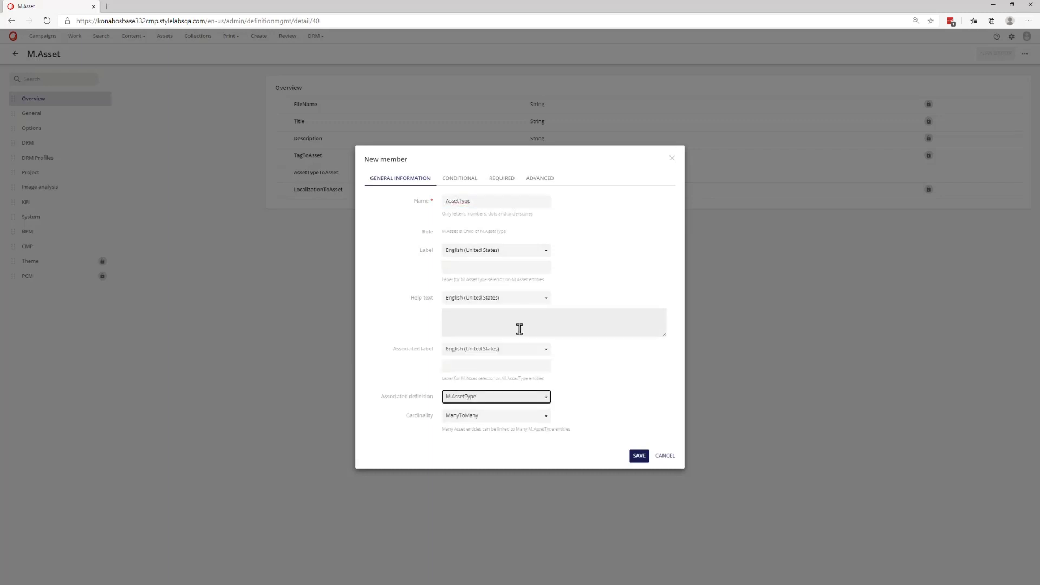
pyautogui.click(639, 457)
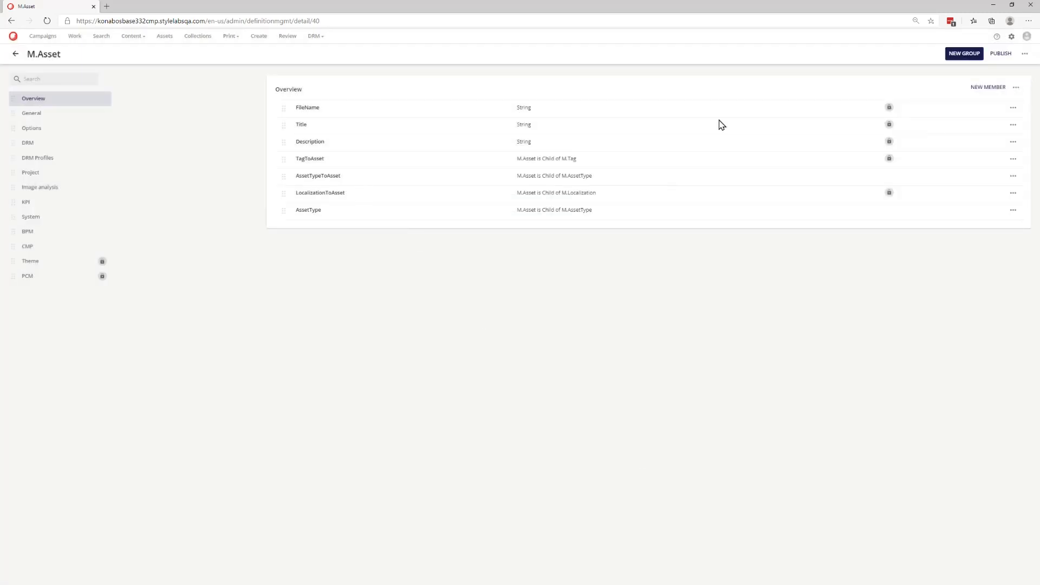
# - Add an Option list property named TargetAudience to M.Asset, labelled Target Audience, using the TargetAudience option list, and save
pyautogui.click(989, 87)
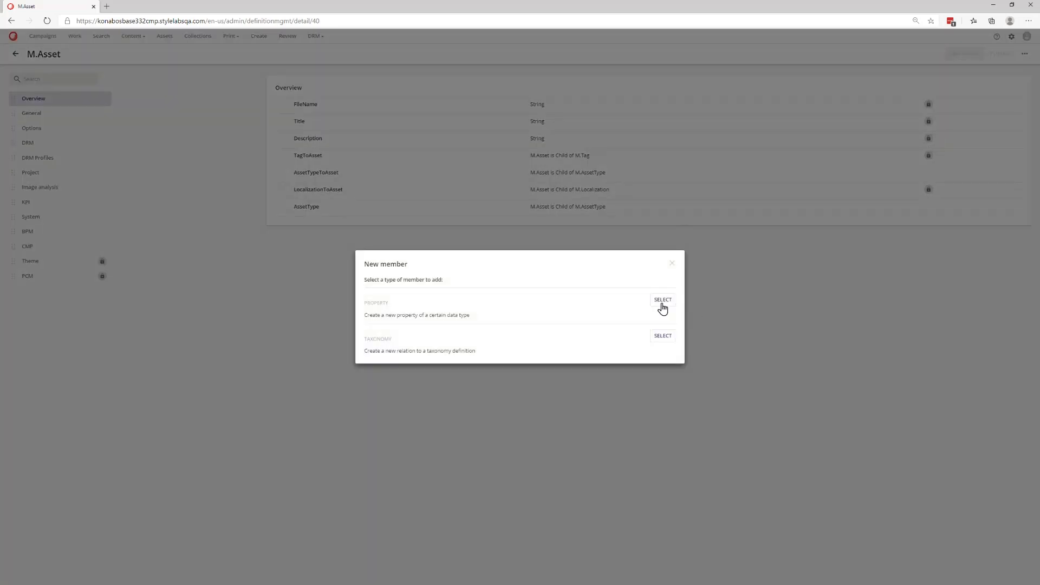
pyautogui.click(661, 302)
pyautogui.click(466, 295)
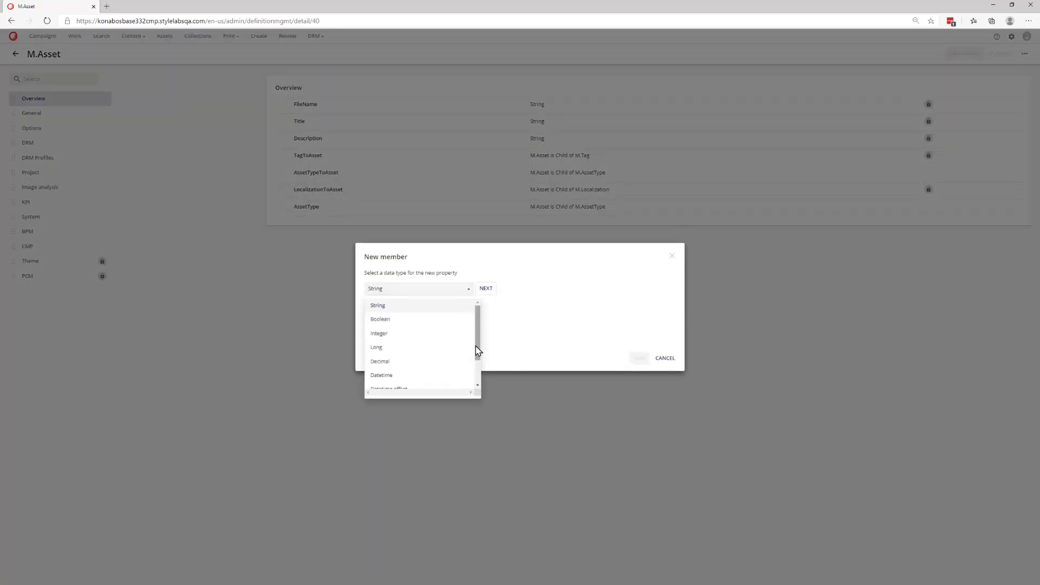
pyautogui.scroll(-2, 477, 350)
pyautogui.click(424, 369)
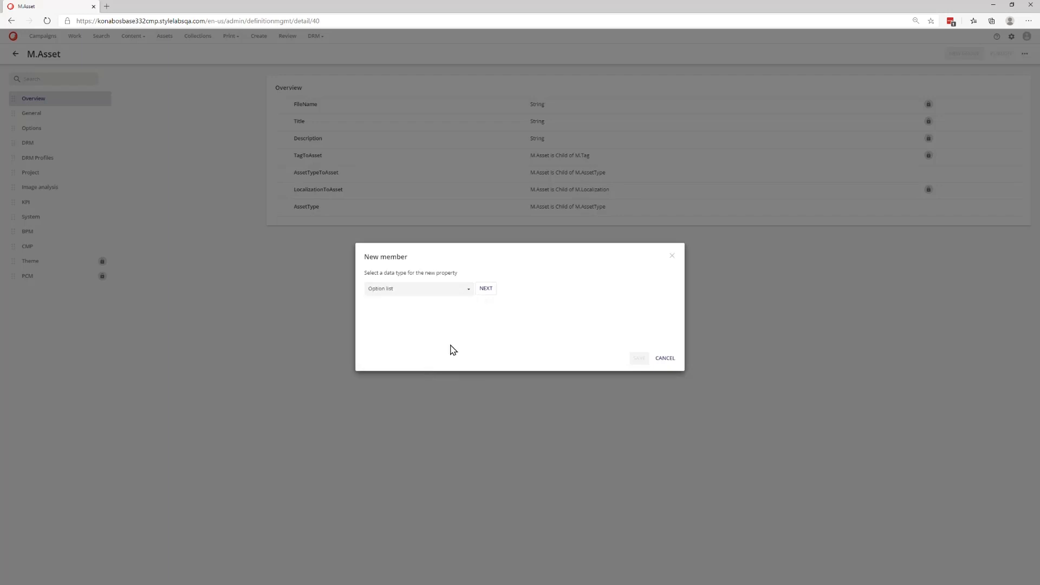
pyautogui.click(486, 289)
pyautogui.click(483, 183)
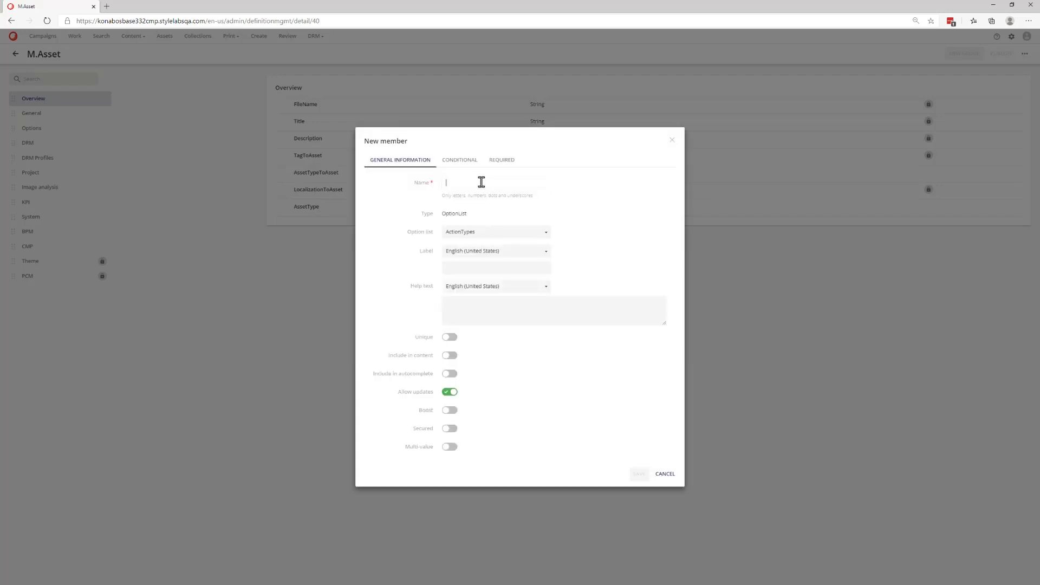
pyautogui.write('TargetAudience')
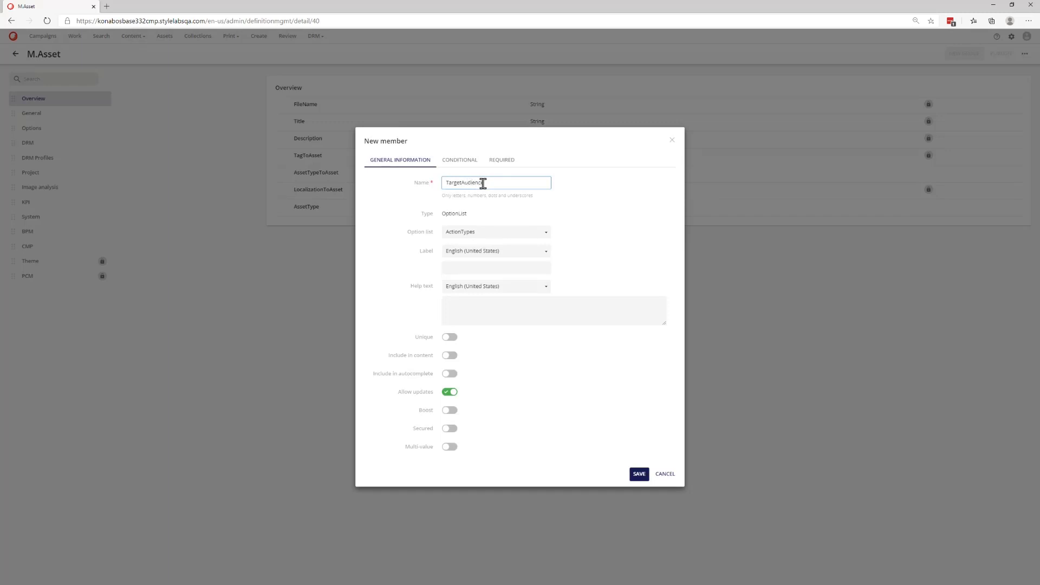
pyautogui.click(497, 269)
pyautogui.write('Target Audience')
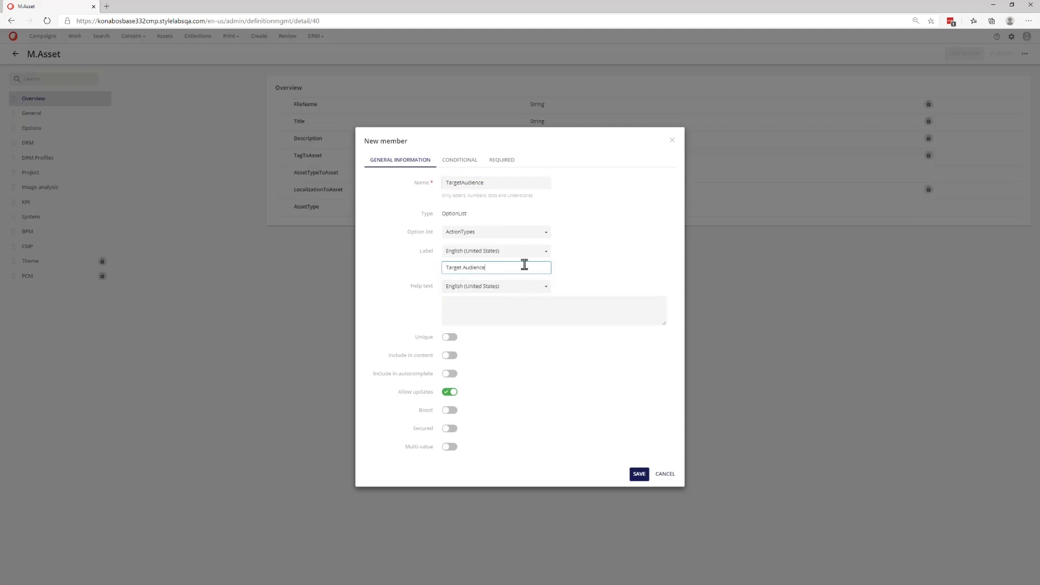
pyautogui.click(543, 232)
pyautogui.scroll(-10, 515, 314)
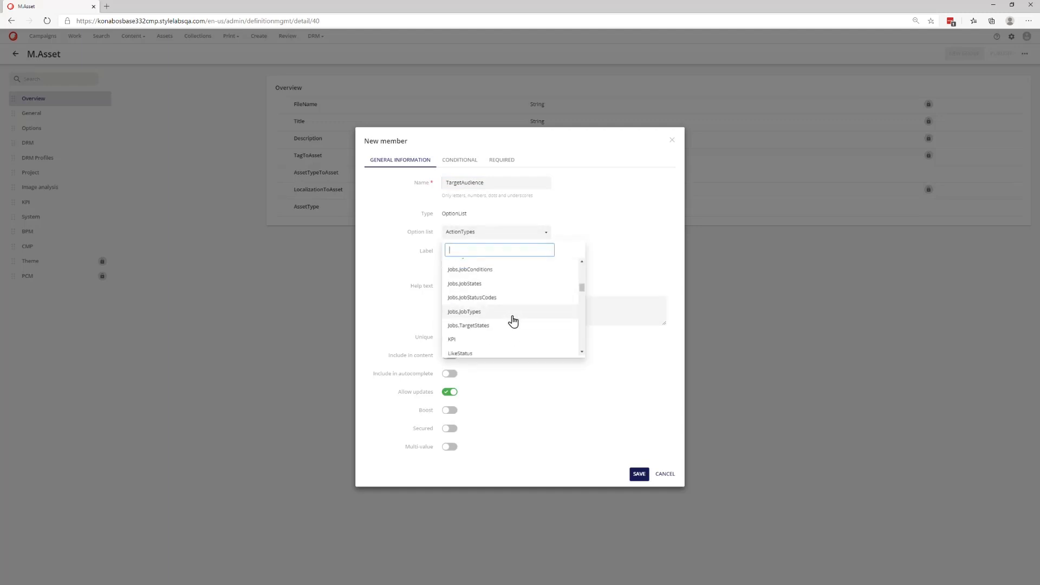
pyautogui.write('tar')
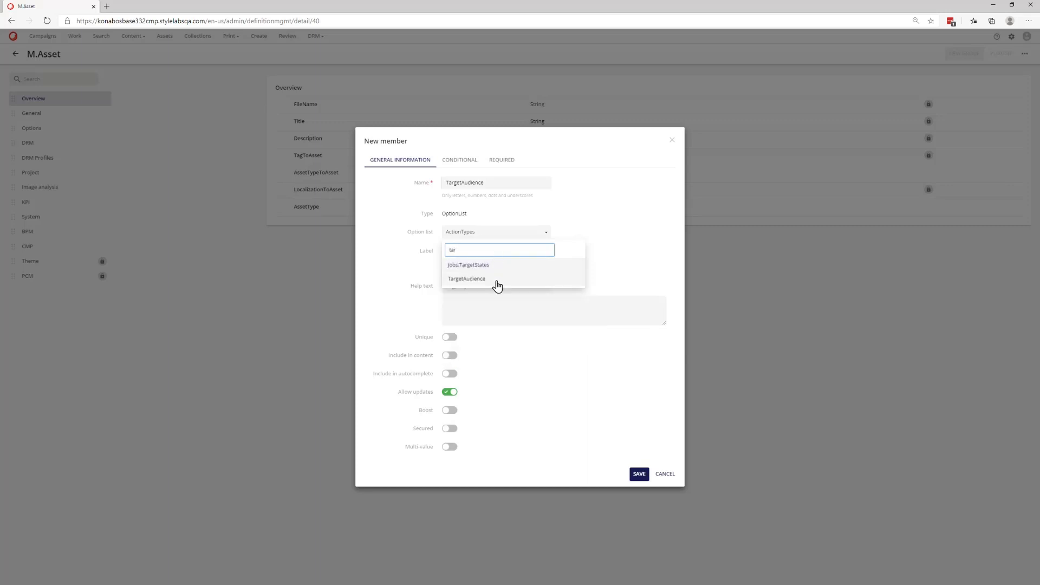
pyautogui.click(495, 280)
pyautogui.click(639, 473)
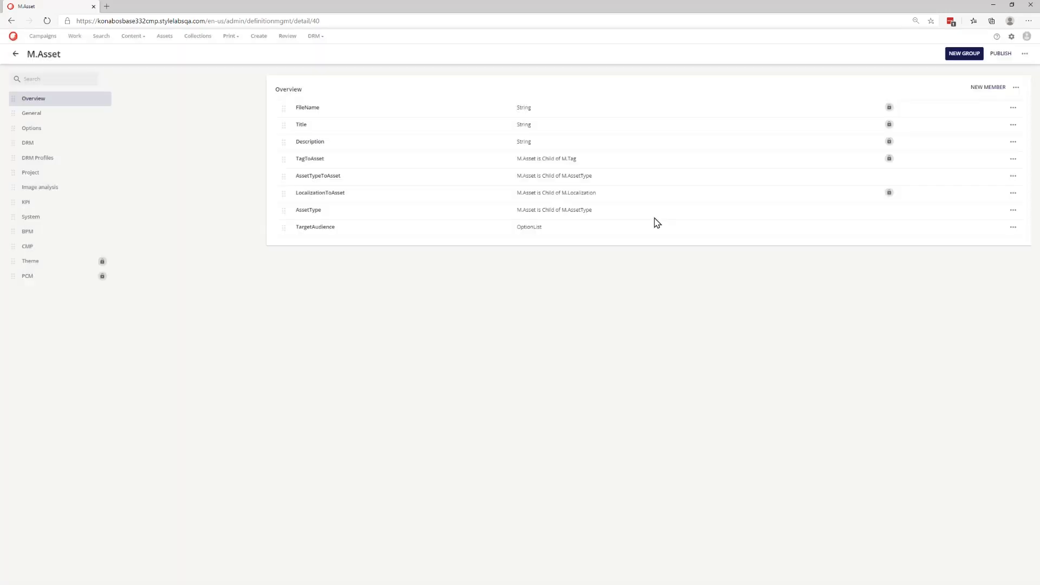
# - Add a taxonomy member named Testing to M.Asset, labelled testing, linked to the Testing definition, save it and publish the schema
pyautogui.click(985, 88)
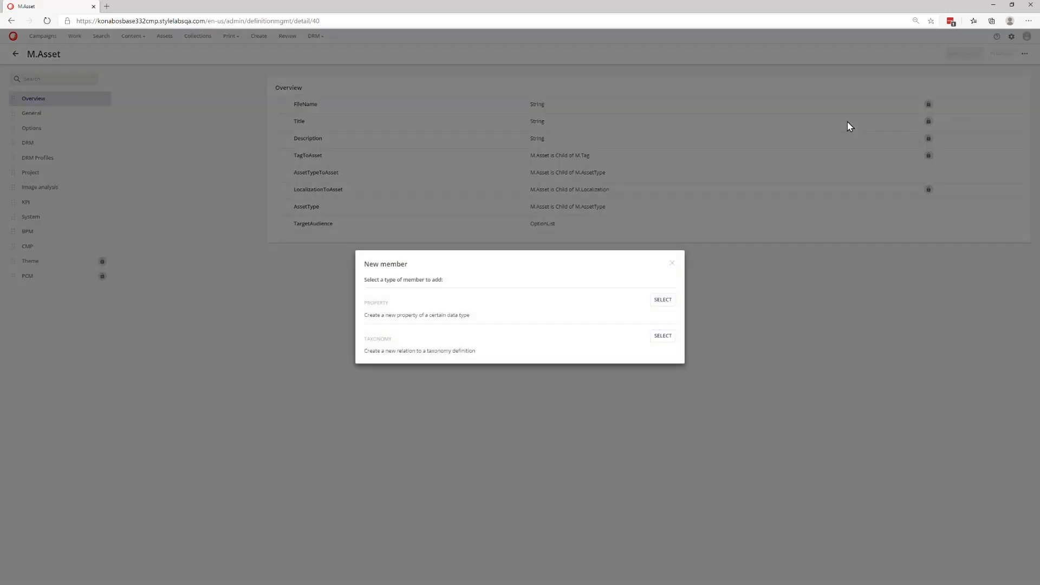
pyautogui.click(661, 336)
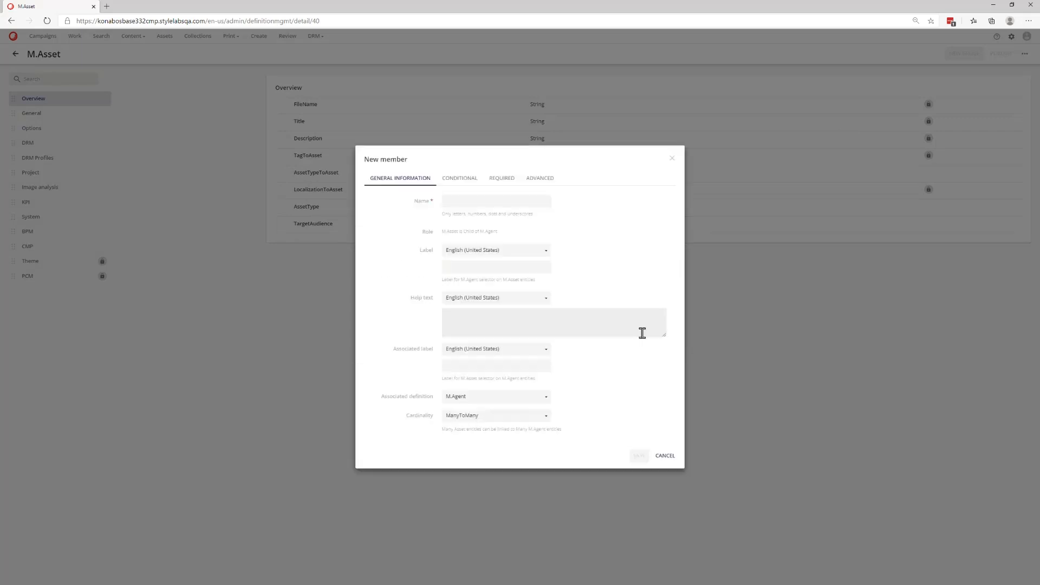
pyautogui.click(475, 201)
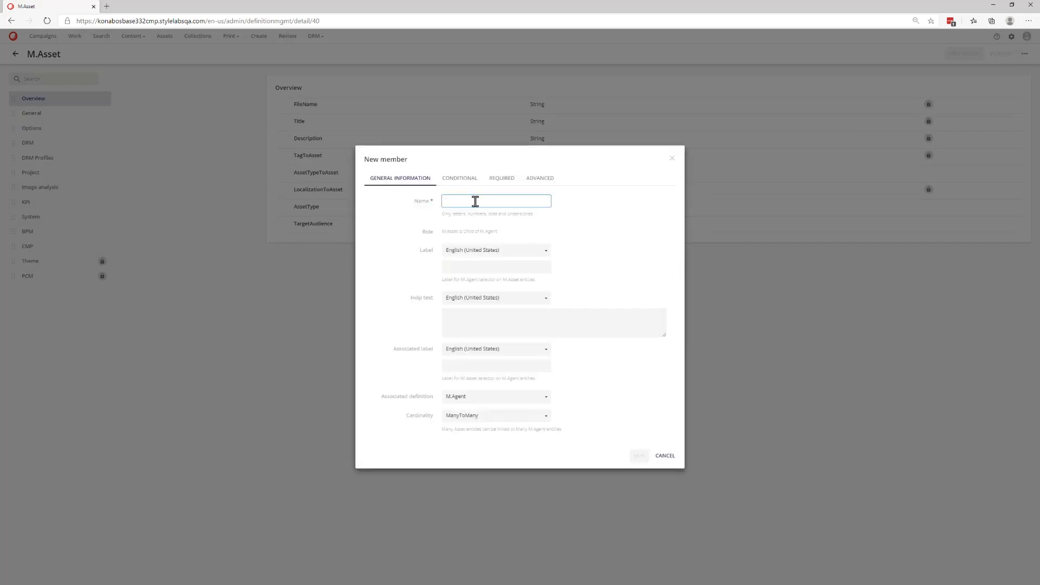
pyautogui.write('Testing')
pyautogui.click(461, 267)
pyautogui.write('testin')
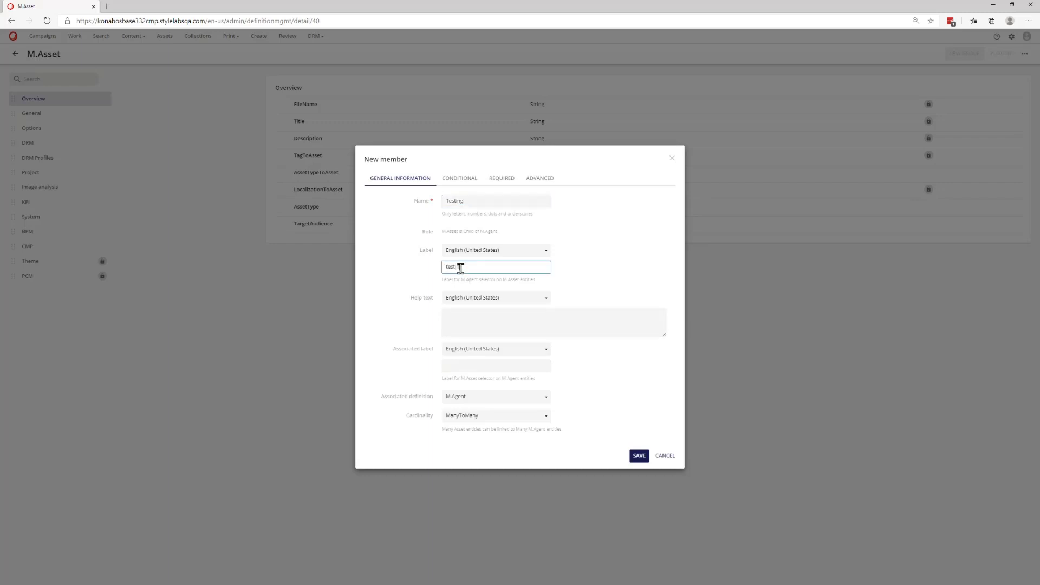
pyautogui.write('g')
pyautogui.click(544, 399)
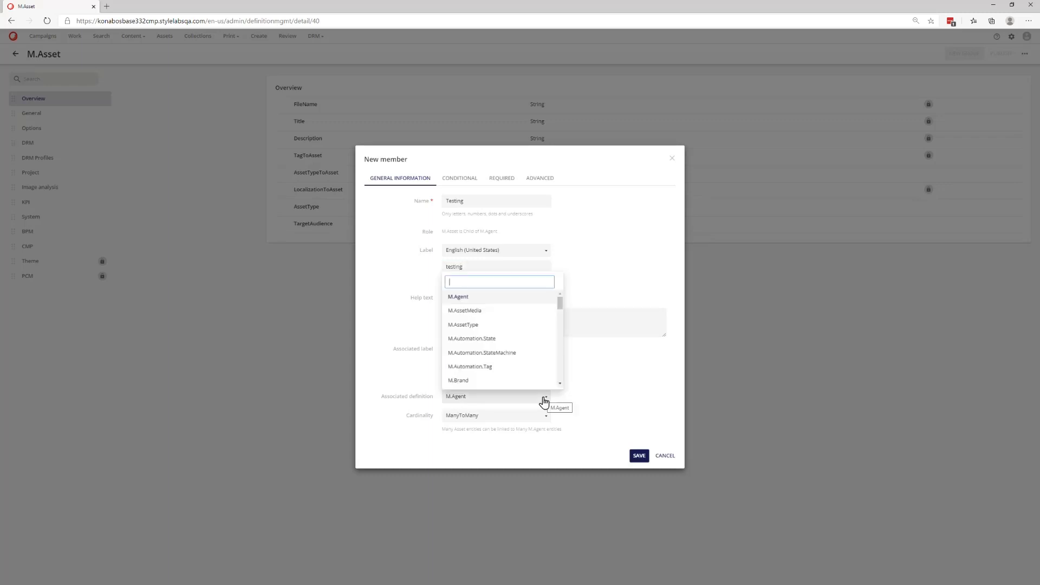
pyautogui.write('test')
pyautogui.click(509, 313)
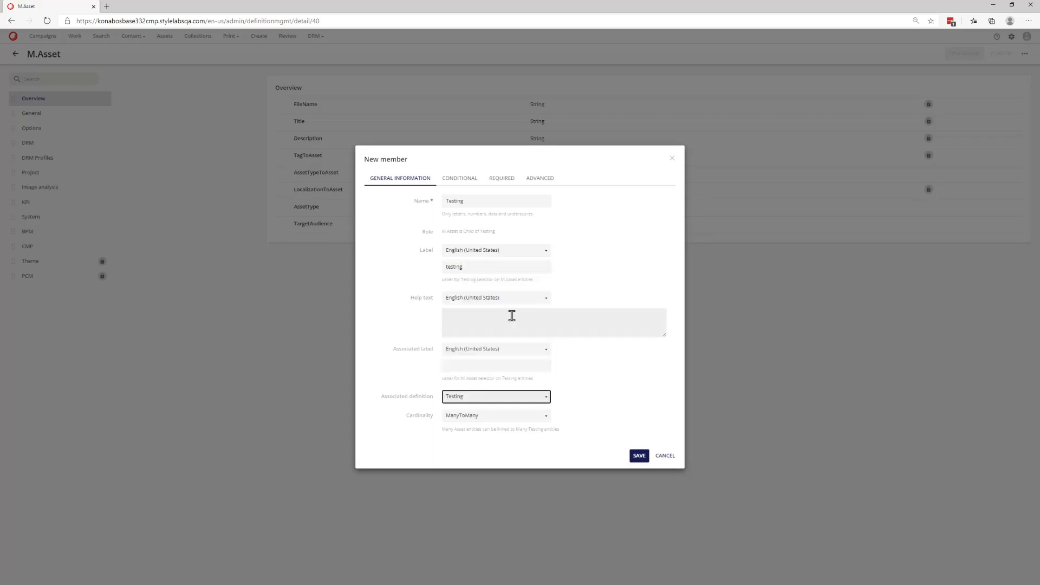
pyautogui.click(639, 455)
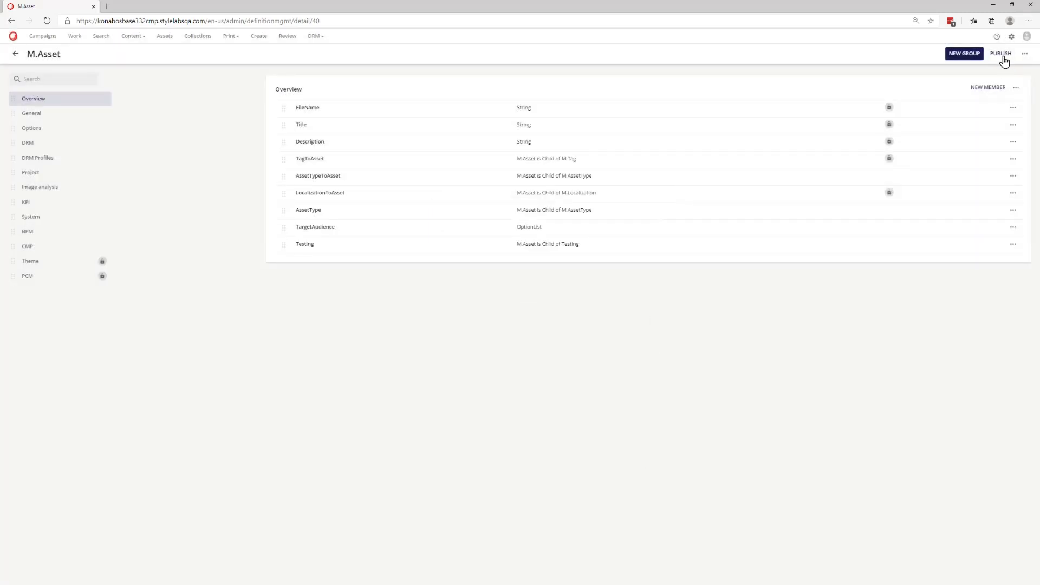
pyautogui.click(1002, 57)
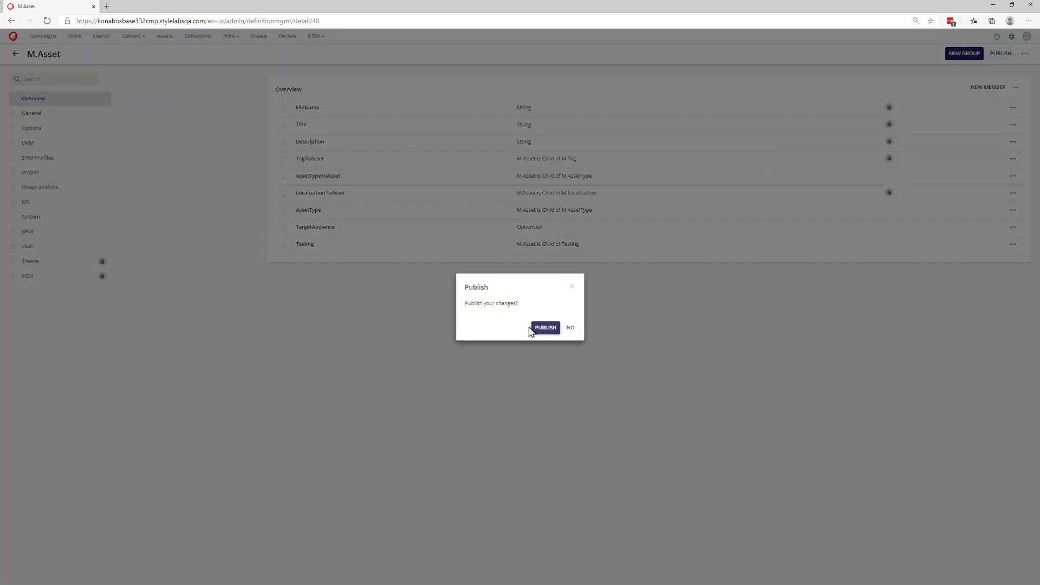
pyautogui.click(543, 327)
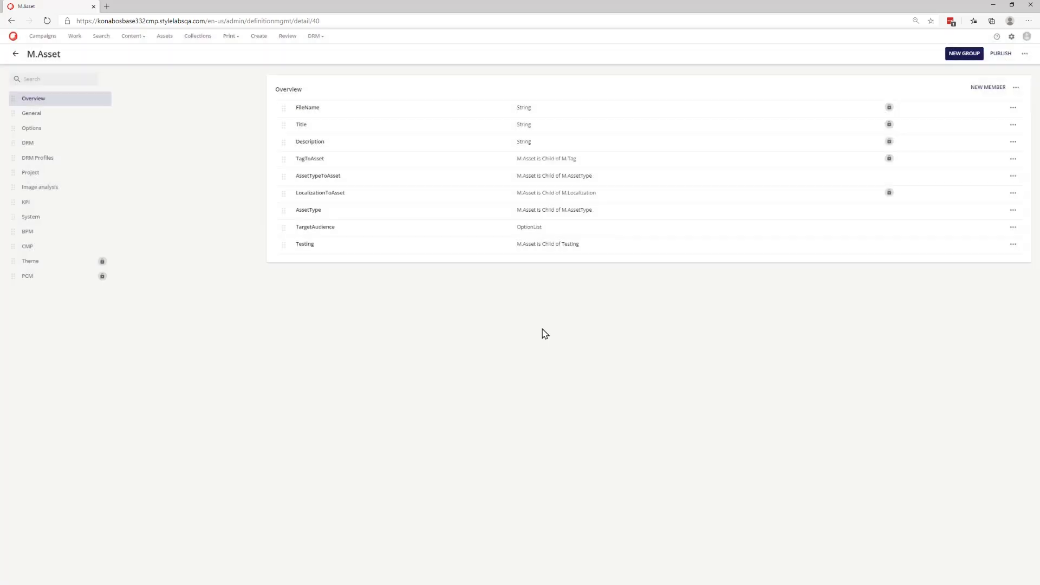
# - Edit the Horse.png asset's overview, setting AssetType to FactSheet and Product and Target Audience to Developers
pyautogui.click(165, 36)
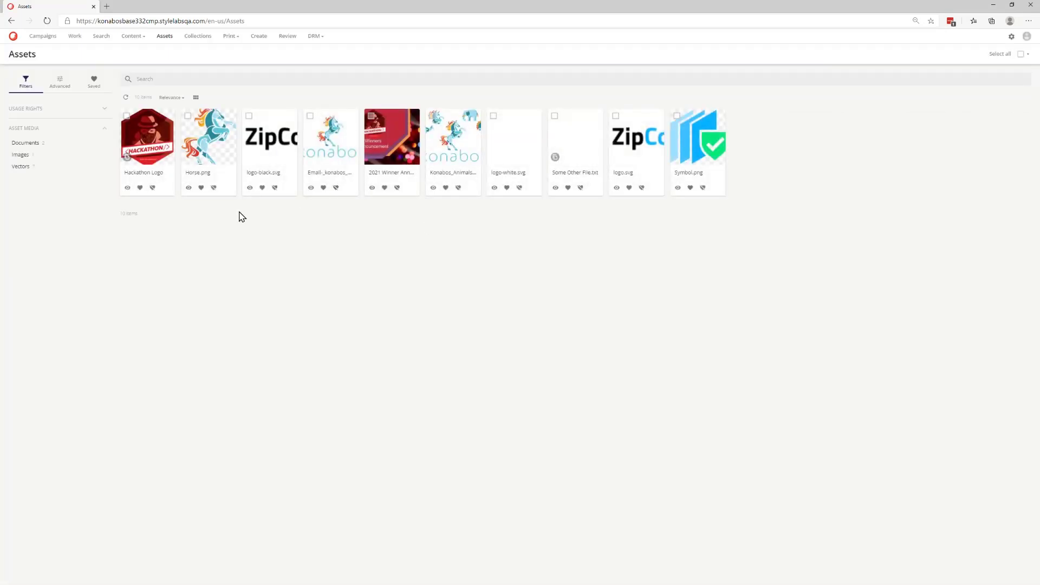
pyautogui.click(209, 161)
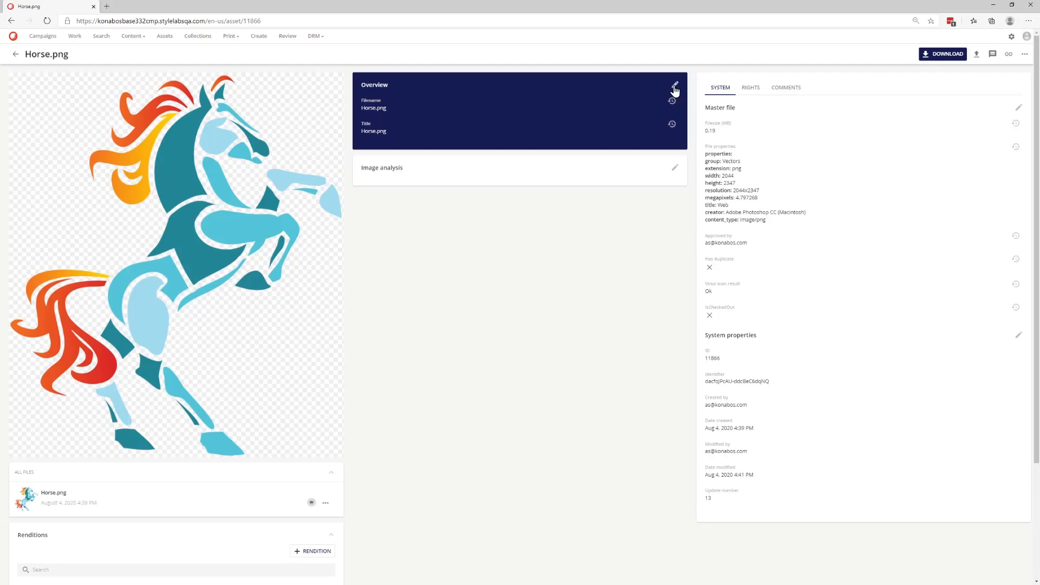
pyautogui.click(675, 88)
pyautogui.click(368, 346)
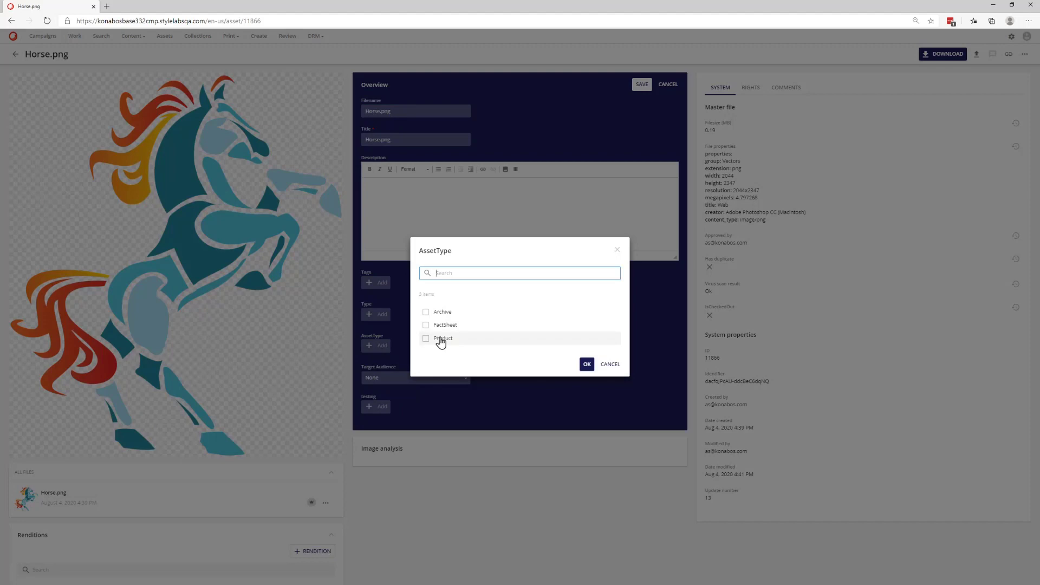
pyautogui.click(425, 325)
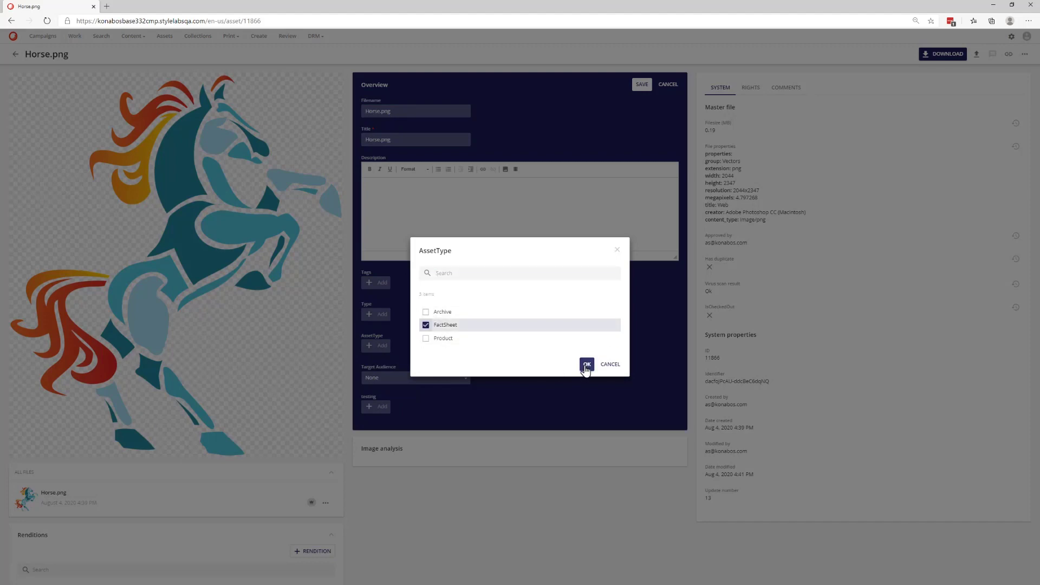
pyautogui.click(586, 364)
pyautogui.click(414, 346)
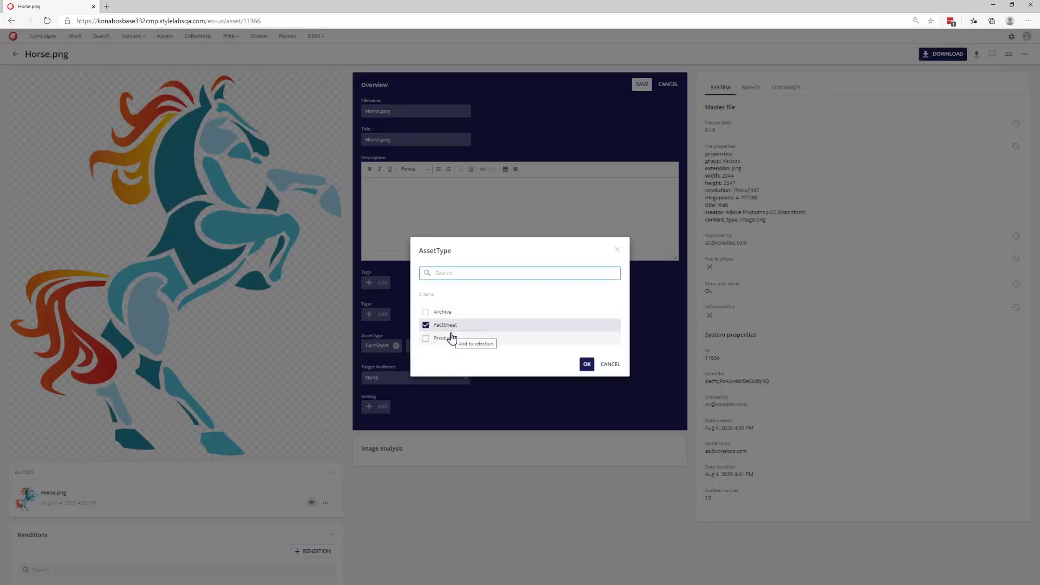
pyautogui.click(426, 339)
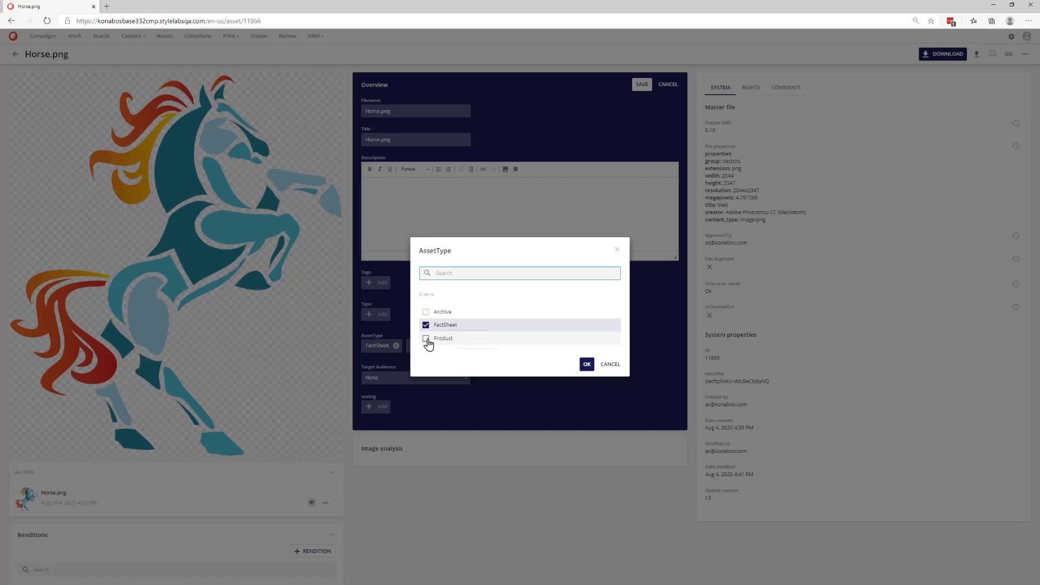
pyautogui.click(587, 364)
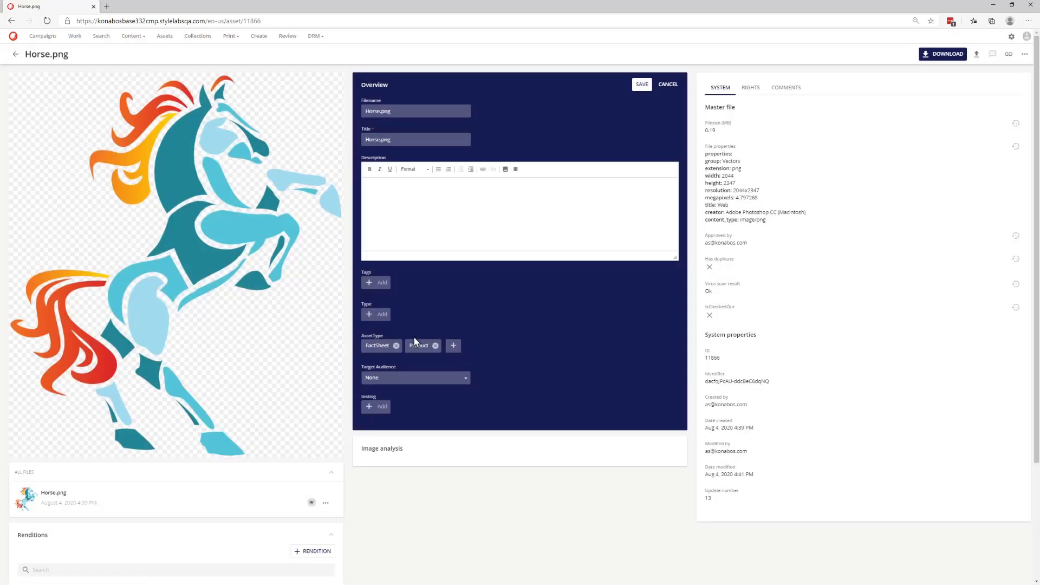
pyautogui.click(436, 379)
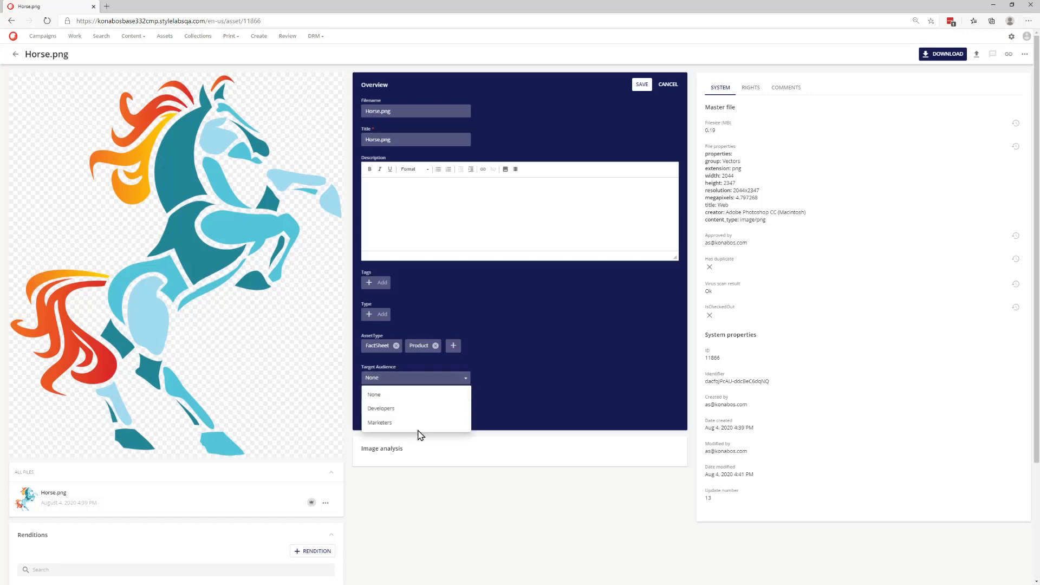
pyautogui.click(415, 410)
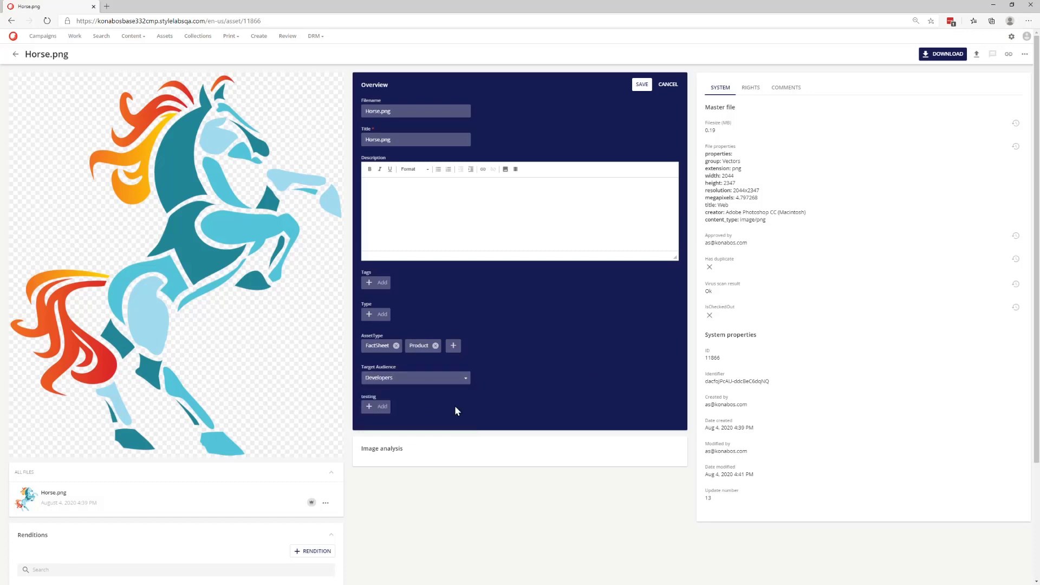
# - Add Level 1 Test 2 and Level 1 Test as testing values on the asset and save the overview
pyautogui.click(381, 407)
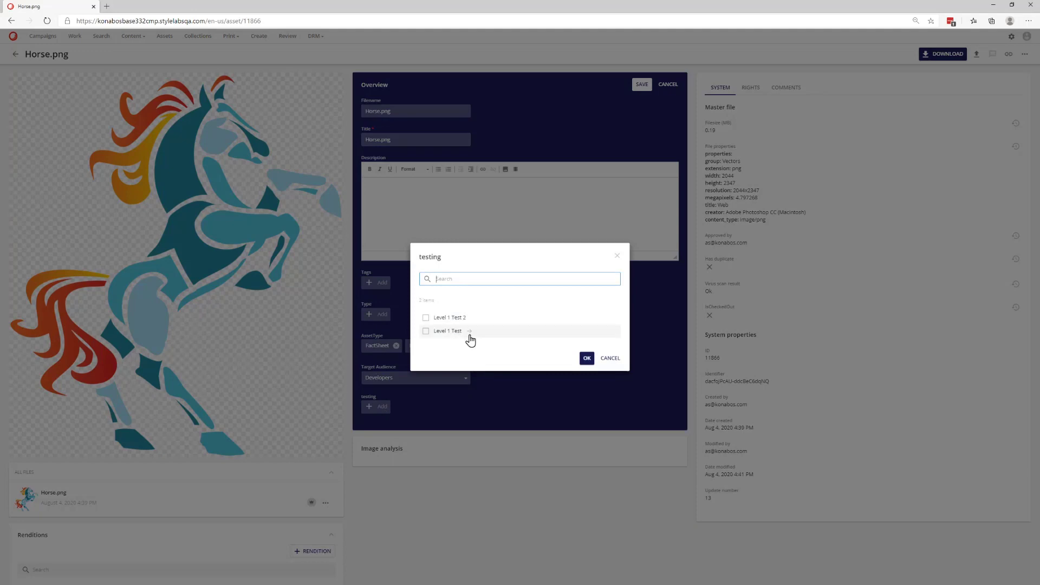
pyautogui.click(469, 331)
pyautogui.click(469, 333)
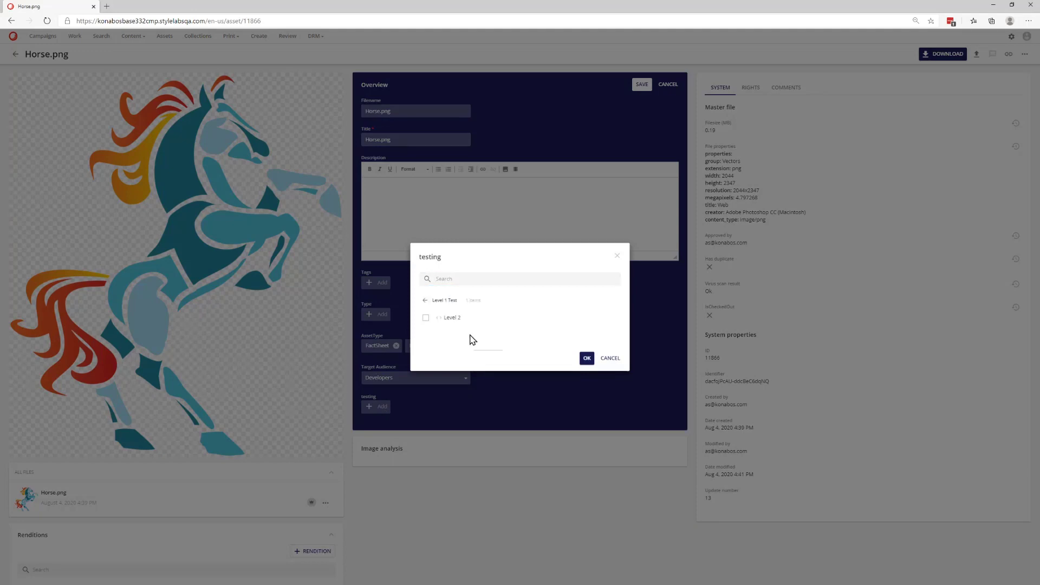
pyautogui.click(425, 300)
pyautogui.click(426, 317)
pyautogui.click(426, 331)
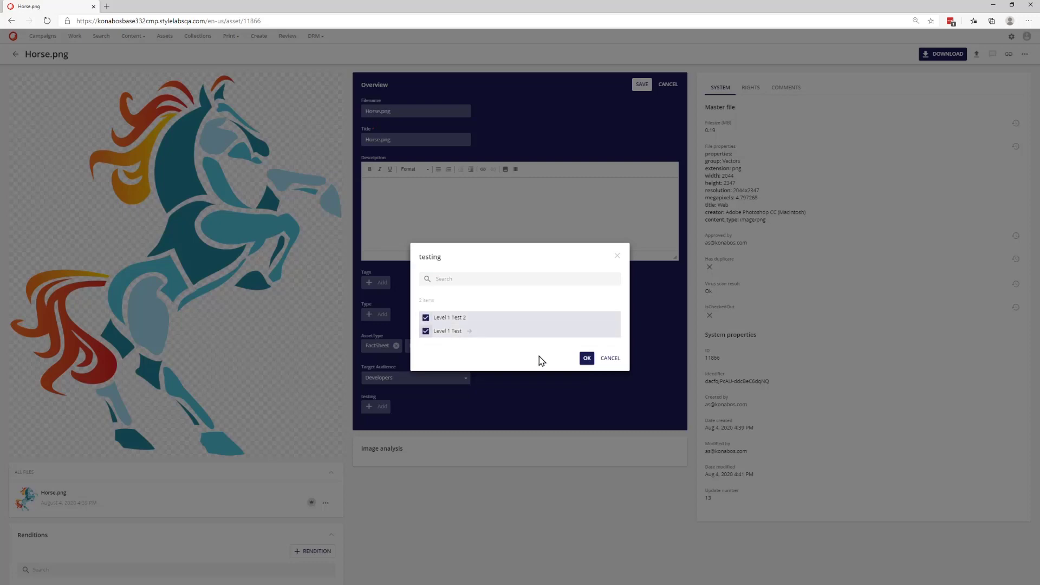
pyautogui.click(587, 358)
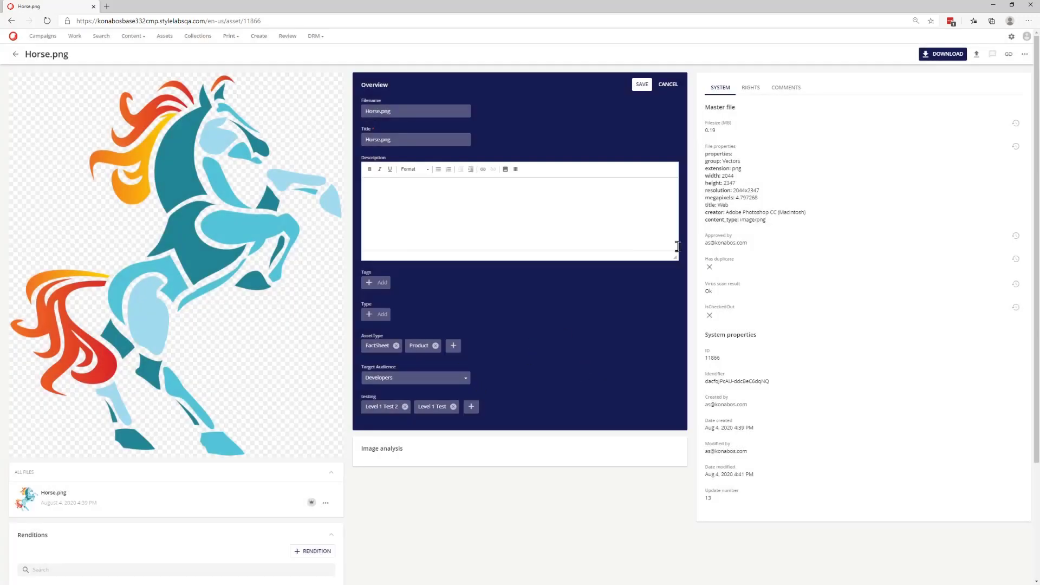
pyautogui.click(641, 86)
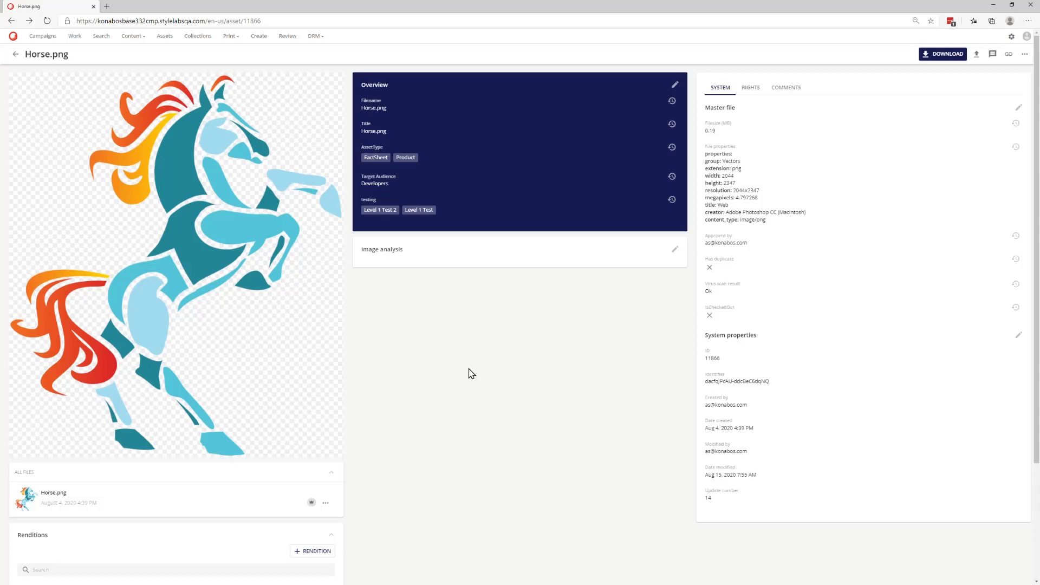
# - Add a String property named MarketPurpose to the M.Asset schema, labelled Market Purpose, with Multiple lines content type, and save
pyautogui.click(1011, 38)
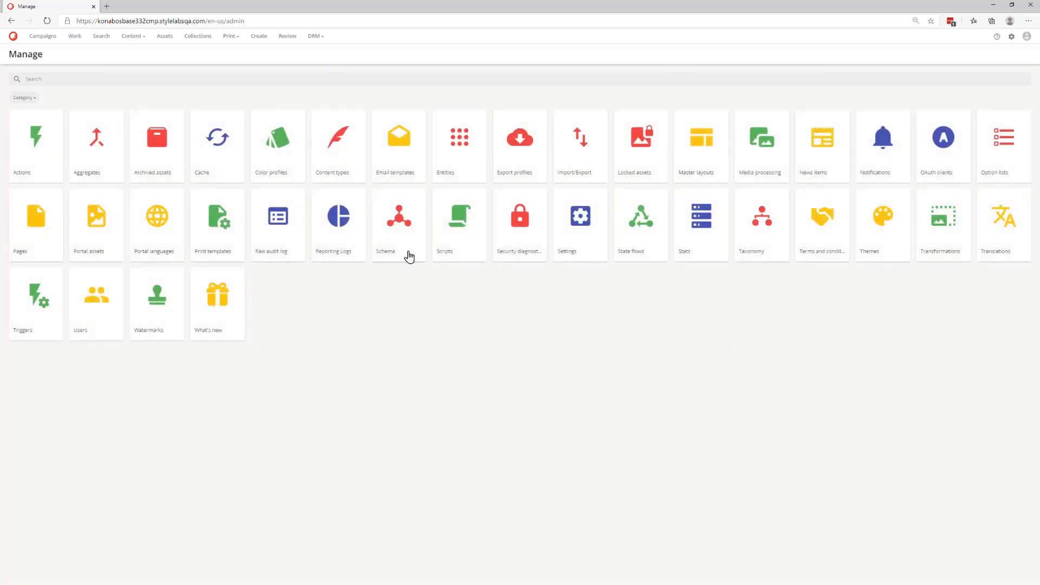
pyautogui.click(403, 246)
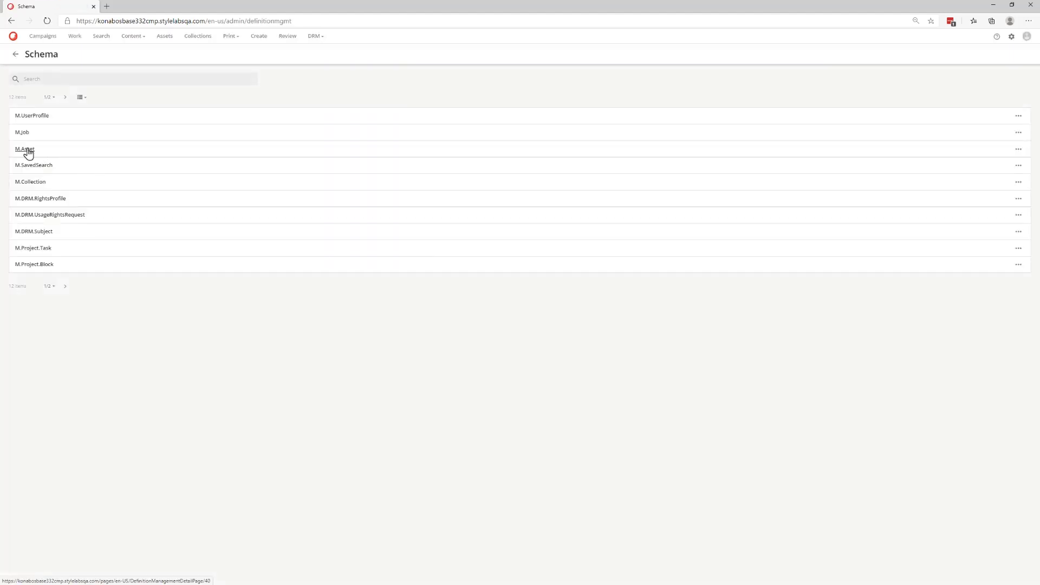
pyautogui.click(25, 149)
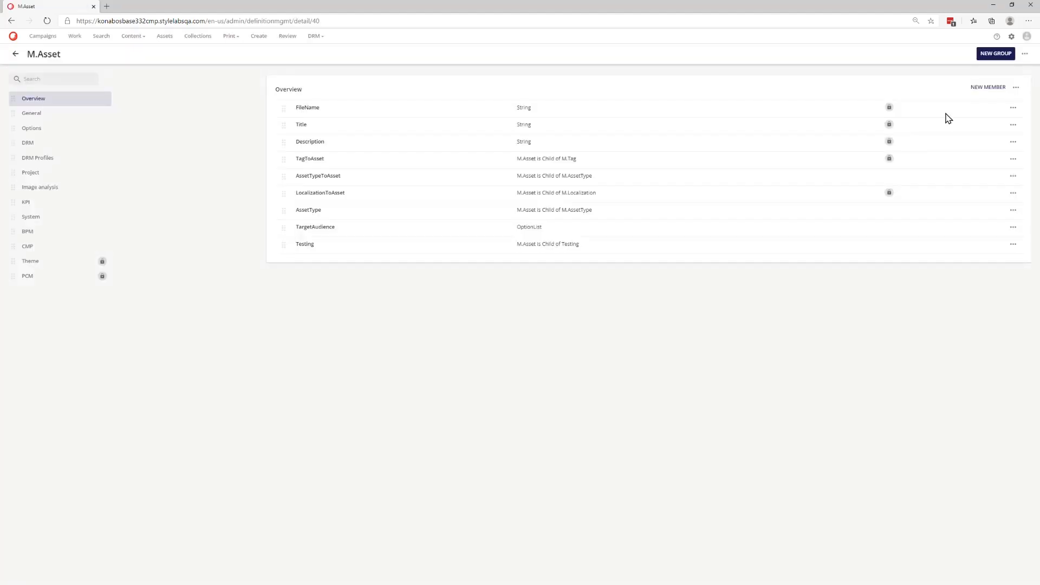
pyautogui.click(976, 90)
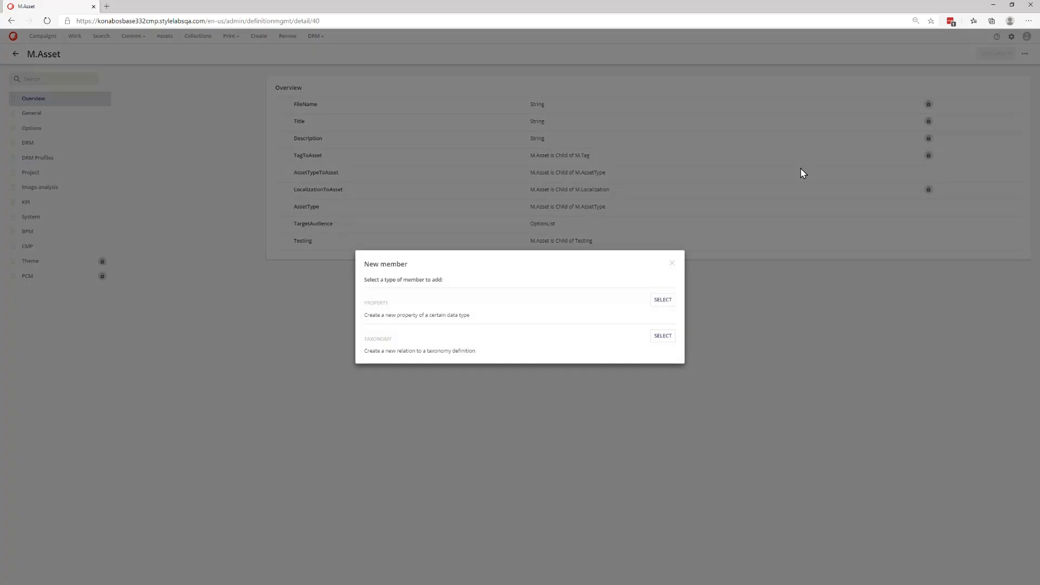
pyautogui.click(657, 300)
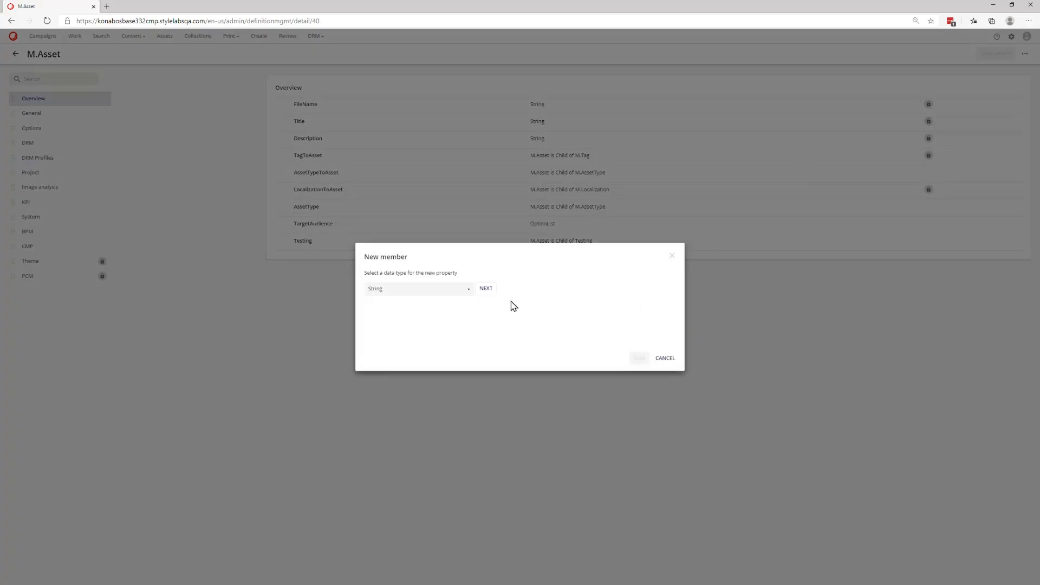
pyautogui.click(467, 291)
pyautogui.scroll(-2, 449, 359)
pyautogui.scroll(2, 449, 359)
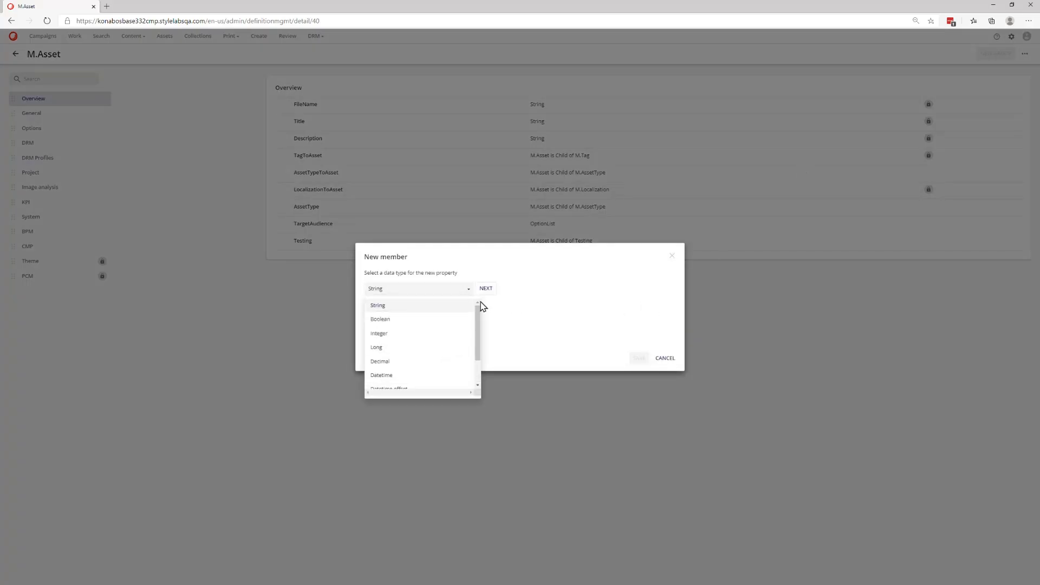
pyautogui.click(486, 288)
pyautogui.click(474, 178)
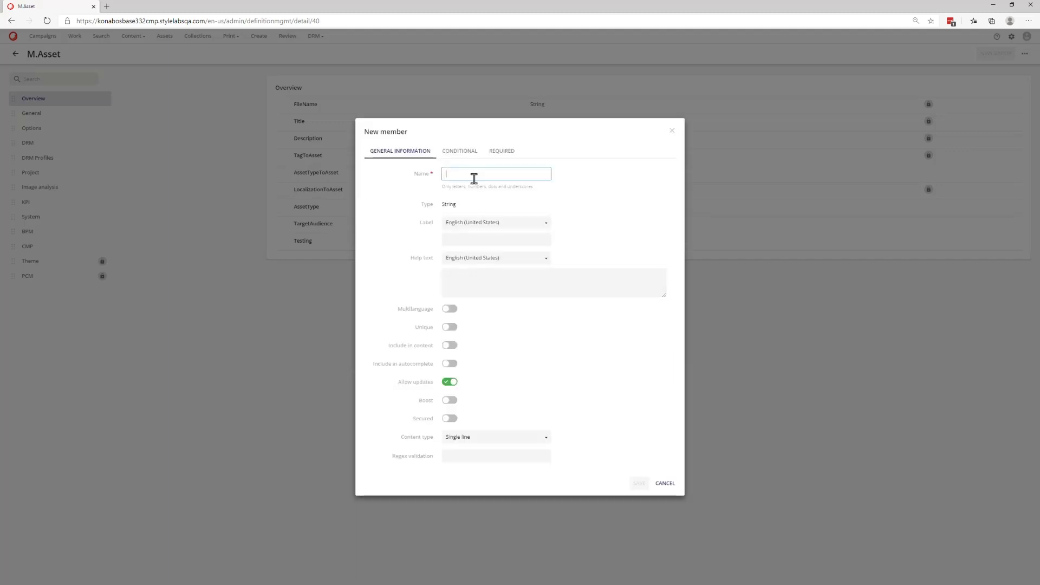
pyautogui.write('MarketPurpose')
pyautogui.click(482, 241)
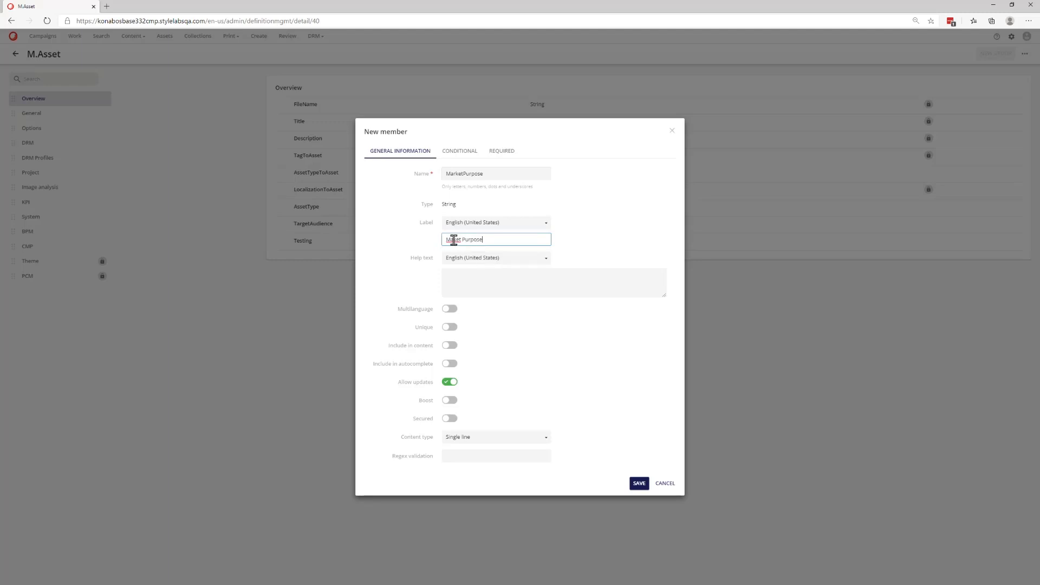
pyautogui.click(452, 240)
pyautogui.write('r')
pyautogui.click(489, 439)
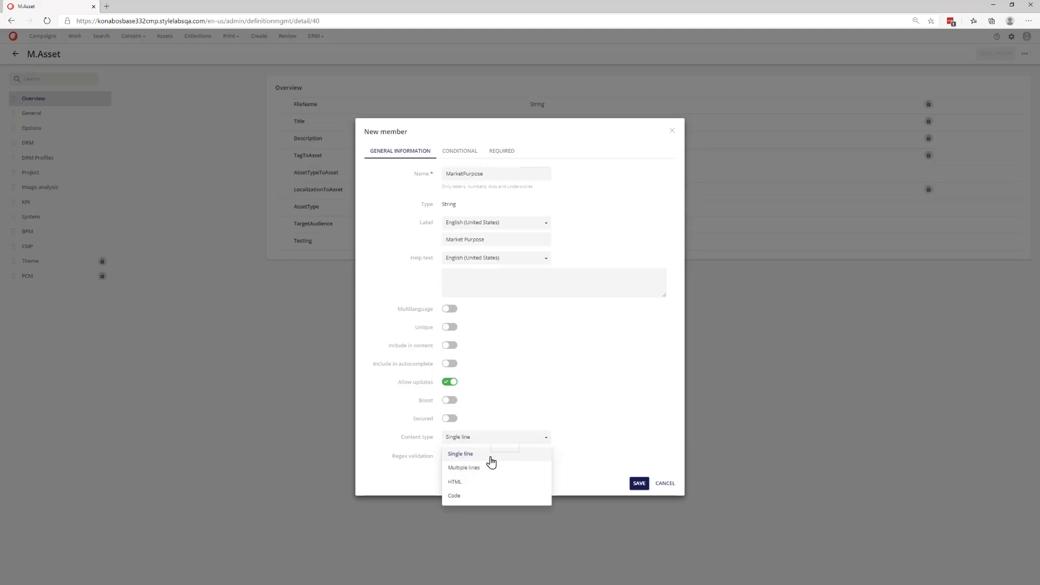
pyautogui.click(494, 469)
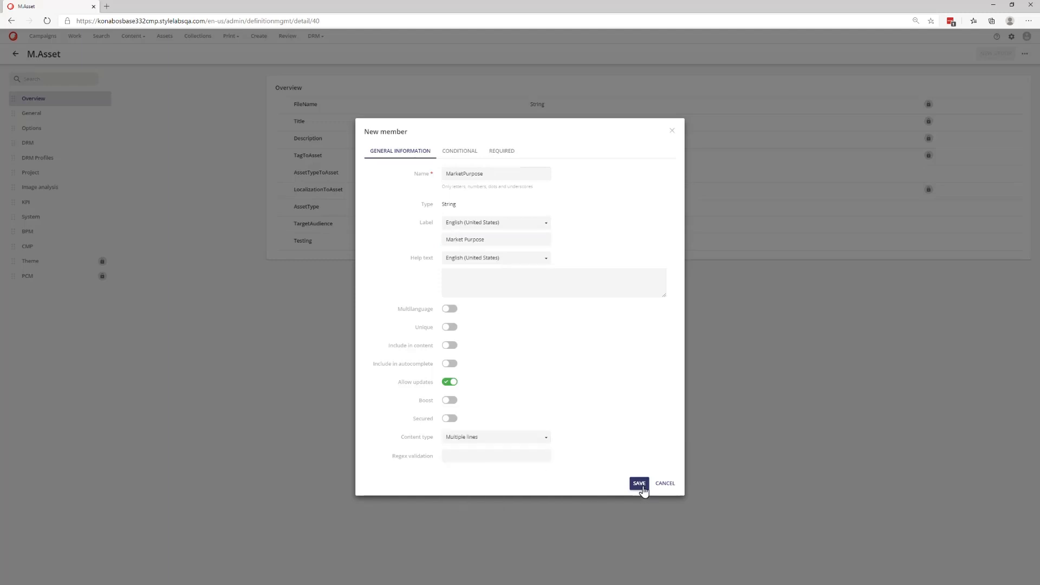
pyautogui.click(639, 484)
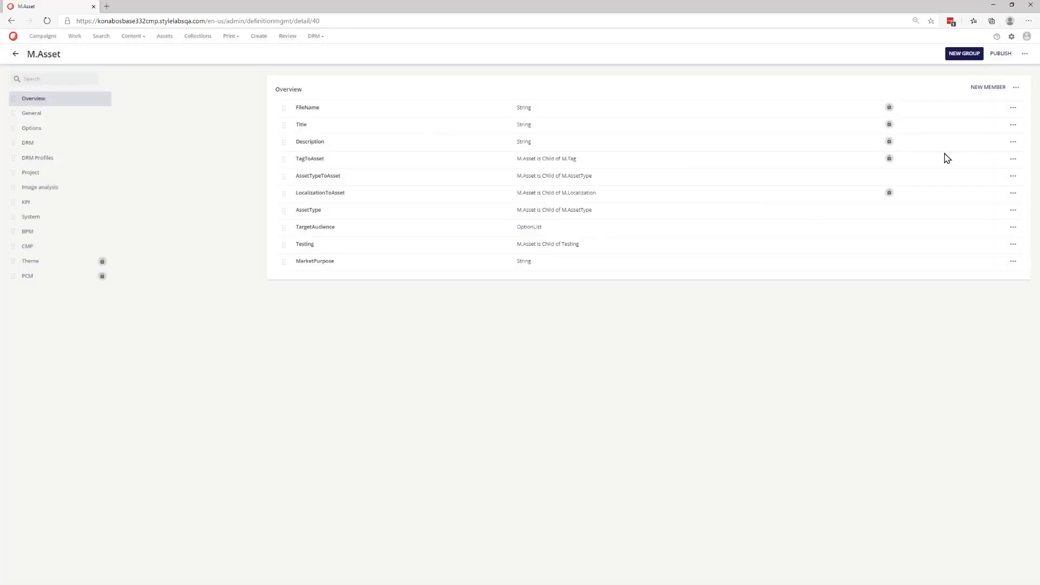
# - Publish the M.Asset schema changes
pyautogui.click(1001, 53)
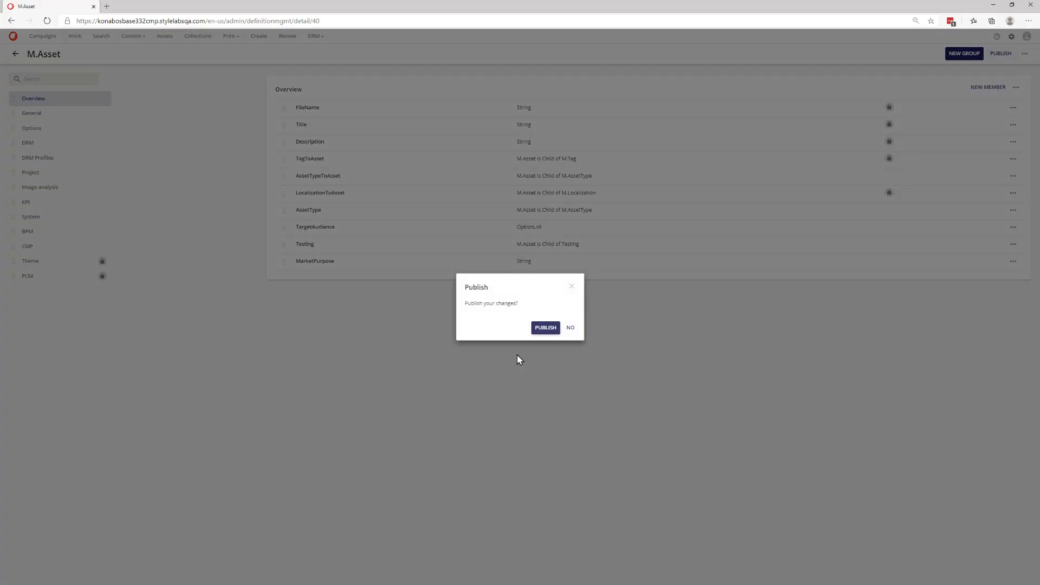
pyautogui.click(546, 327)
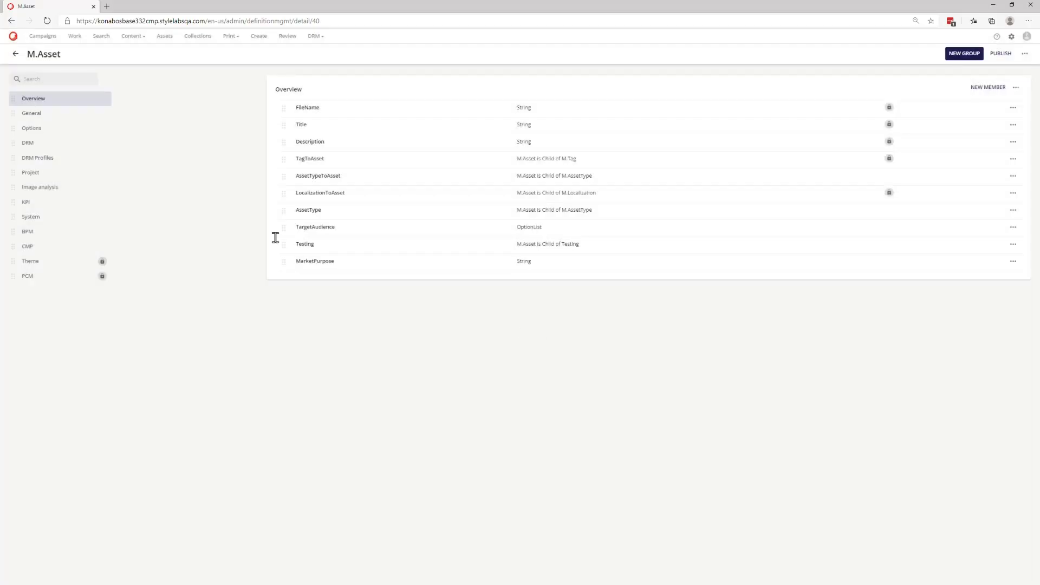
# - Enter "this is the market purpose." as the Horse.png asset's Market Purpose and save the overview
pyautogui.click(167, 39)
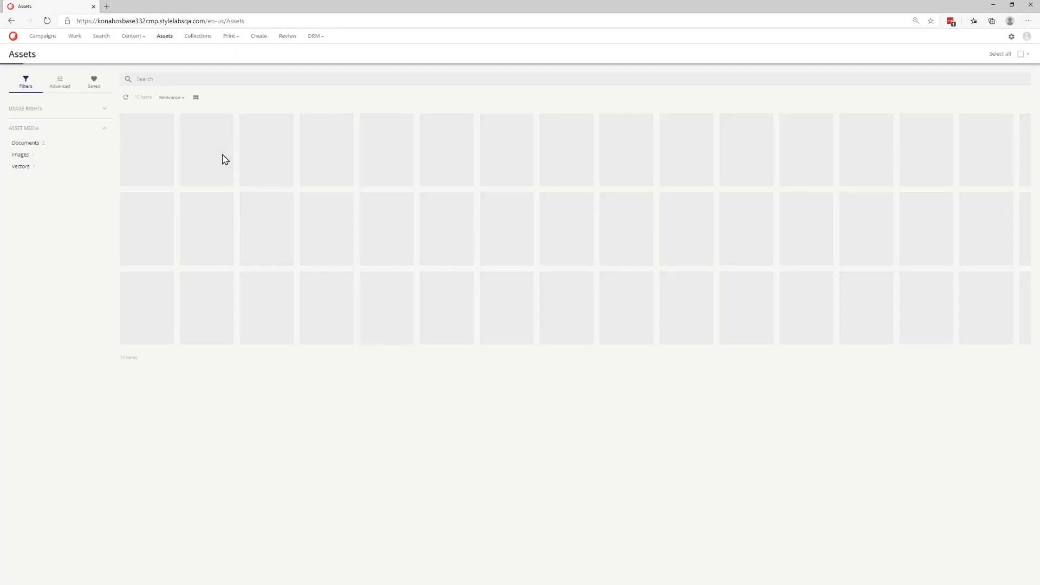
pyautogui.click(334, 174)
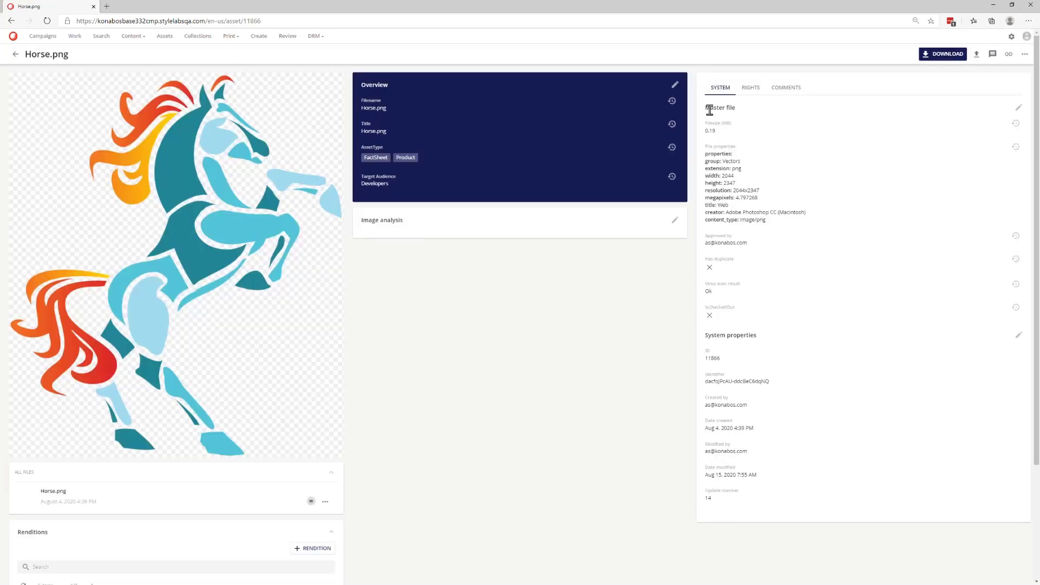
pyautogui.click(674, 84)
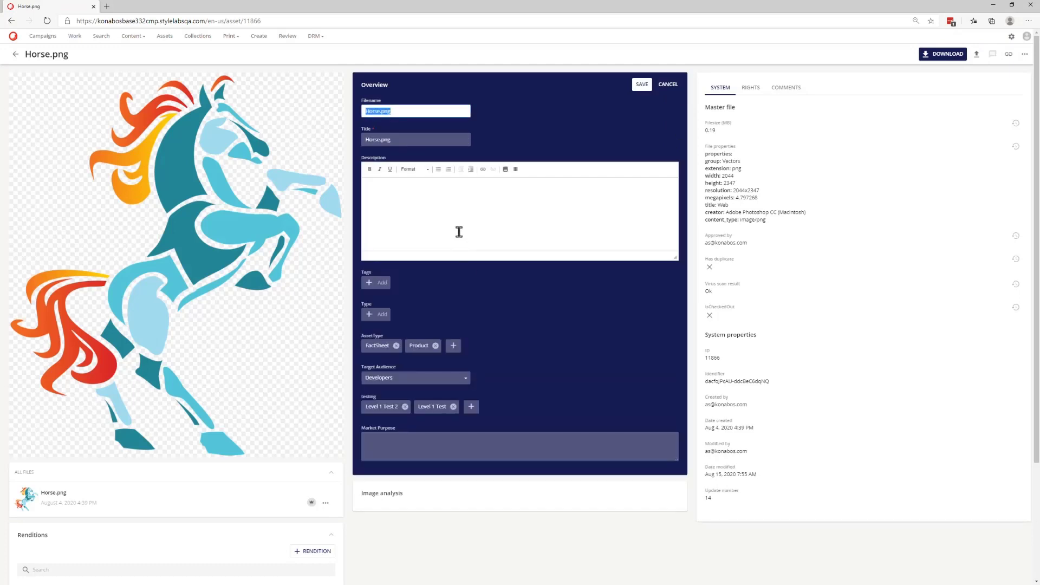
pyautogui.click(454, 439)
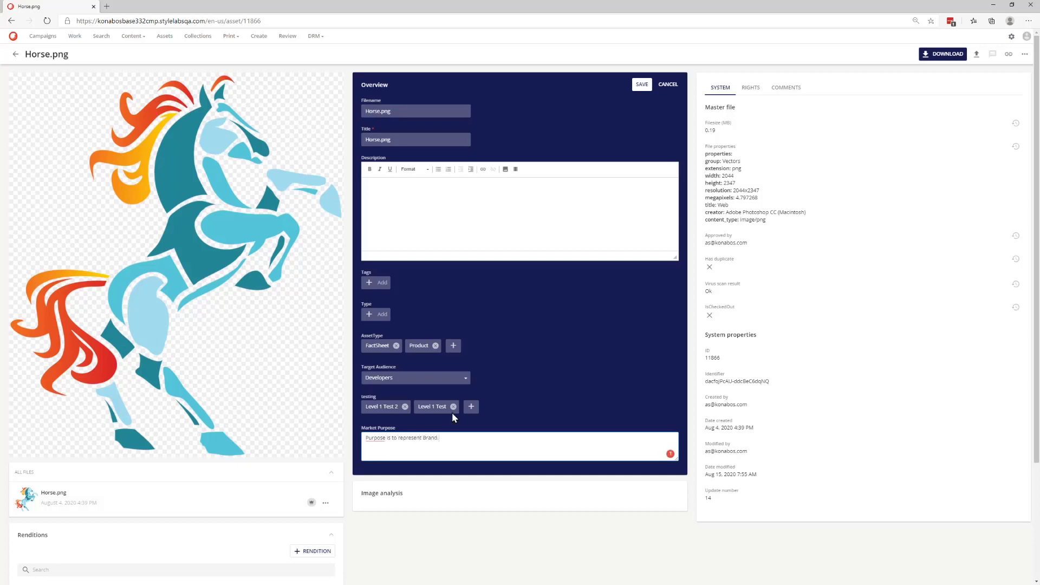
pyautogui.click(642, 85)
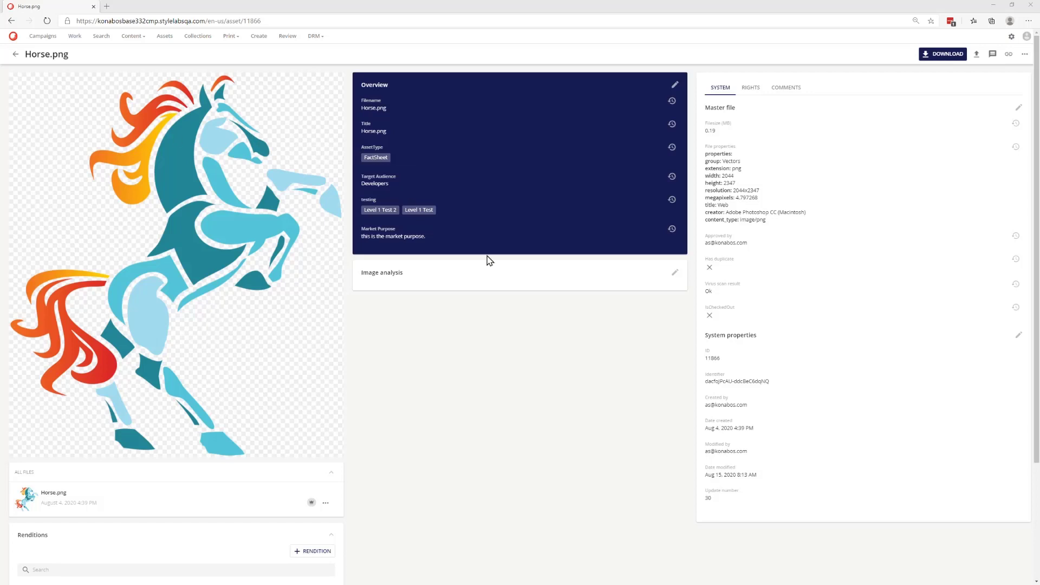
# - Make the MarketPurpose member conditional on AssetType Product, save the member and publish the M.Asset schema
pyautogui.click(552, 319)
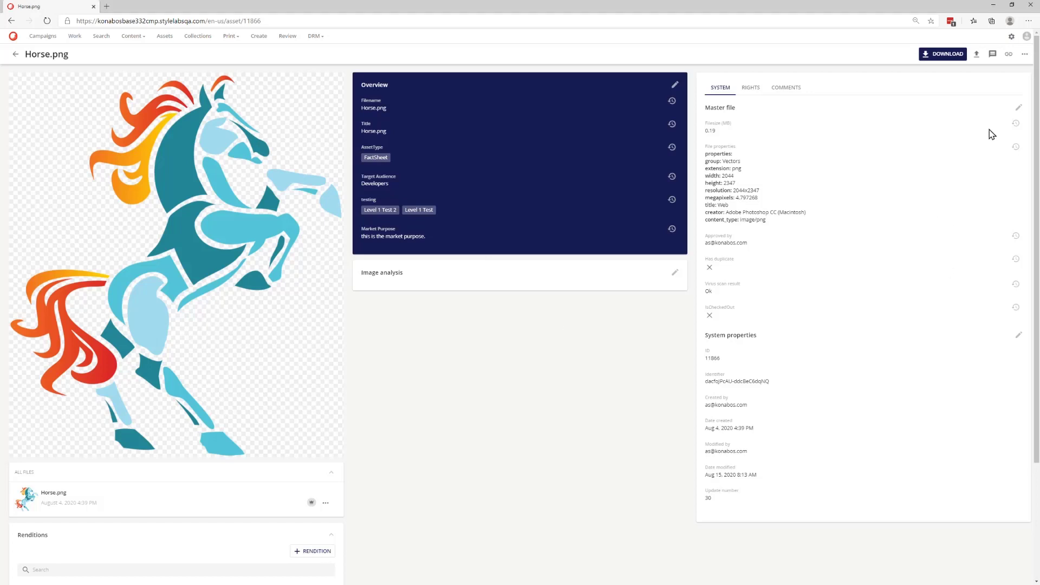
pyautogui.click(1011, 36)
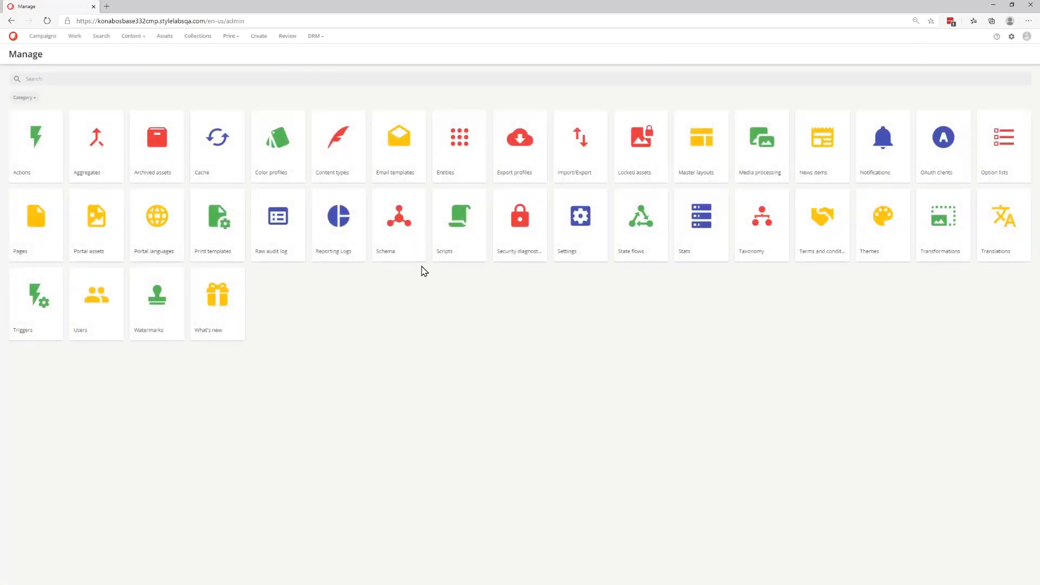
pyautogui.click(399, 249)
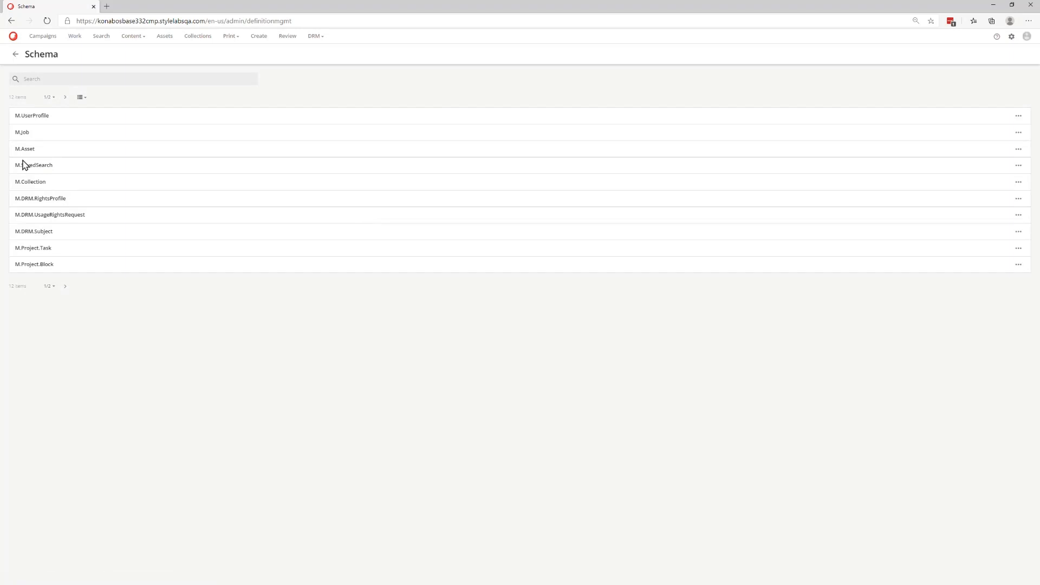
pyautogui.click(28, 154)
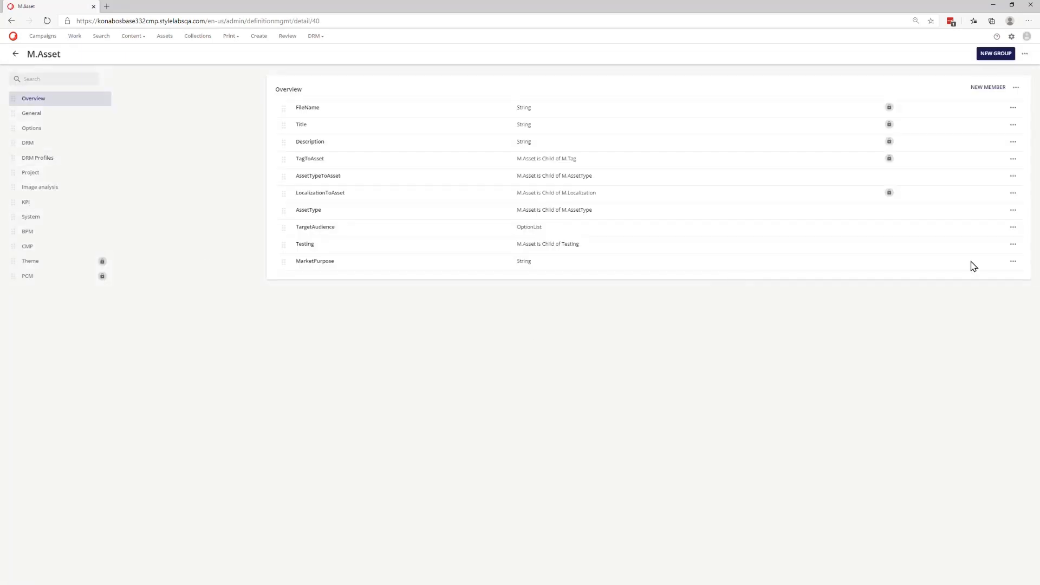
pyautogui.click(1012, 261)
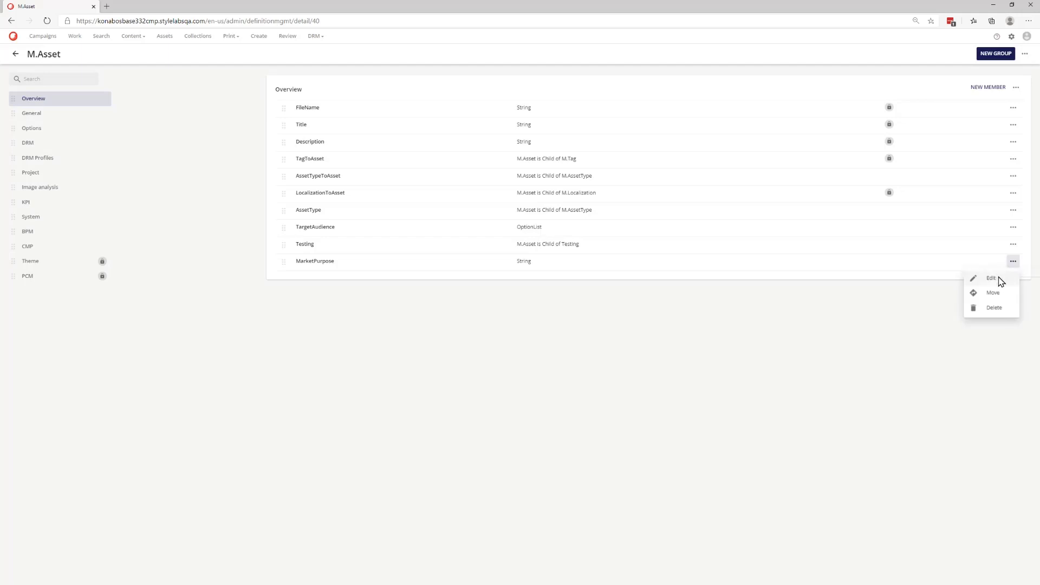
pyautogui.click(1000, 280)
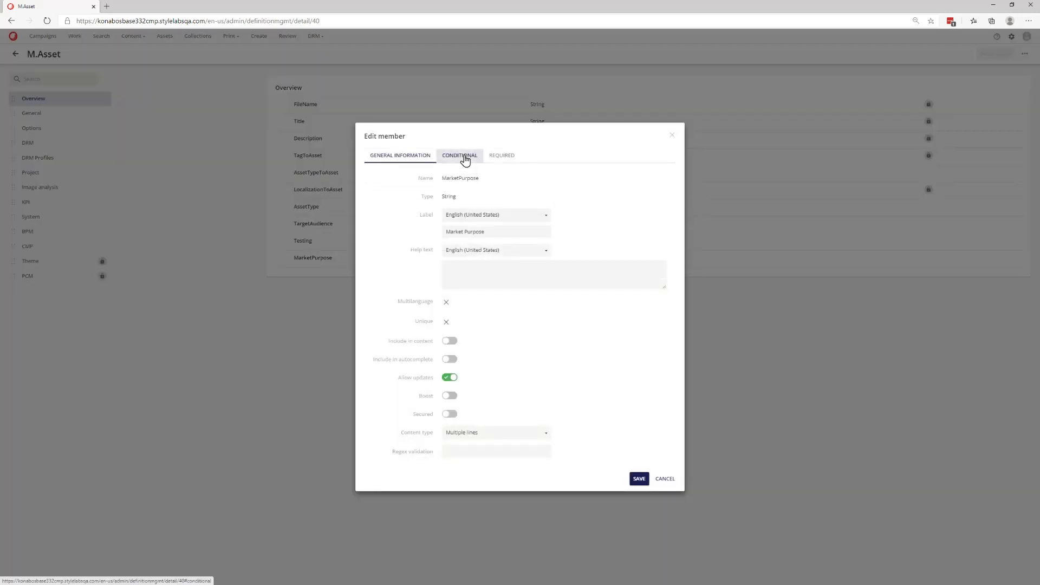
pyautogui.click(464, 158)
pyautogui.click(467, 304)
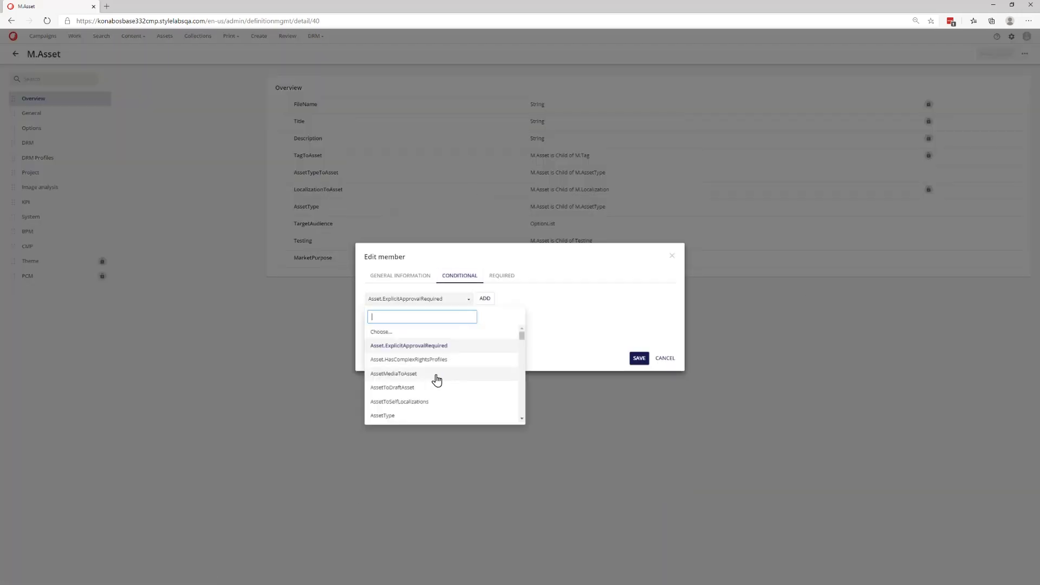
pyautogui.click(421, 416)
pyautogui.click(482, 299)
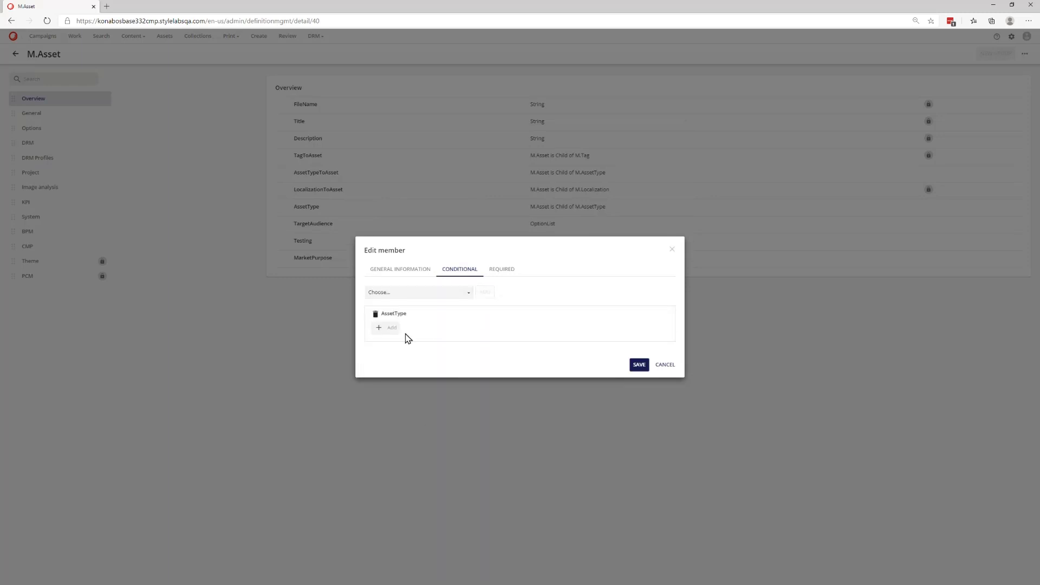
pyautogui.click(388, 328)
pyautogui.click(427, 339)
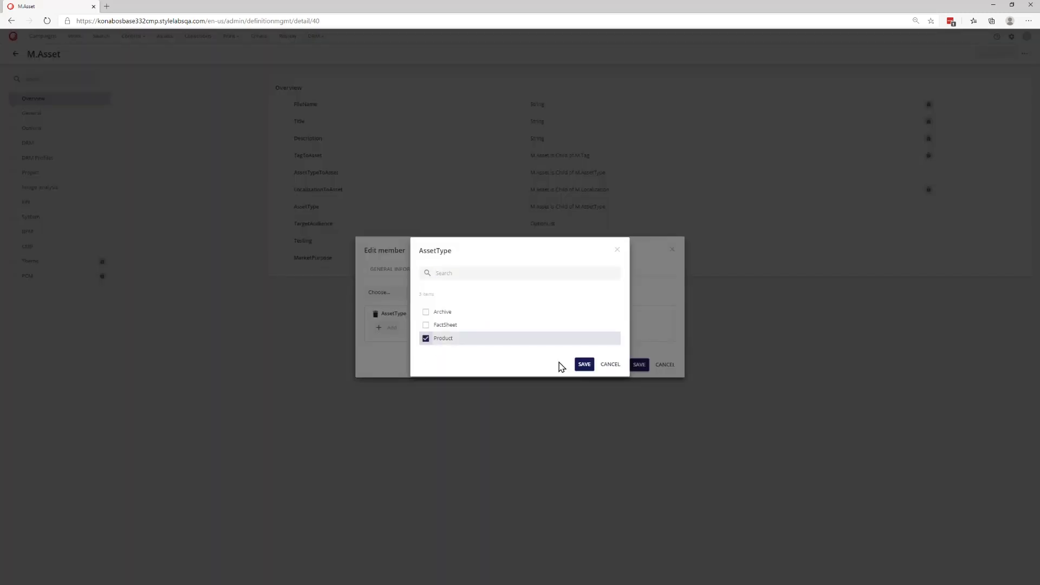
pyautogui.click(585, 364)
pyautogui.click(637, 365)
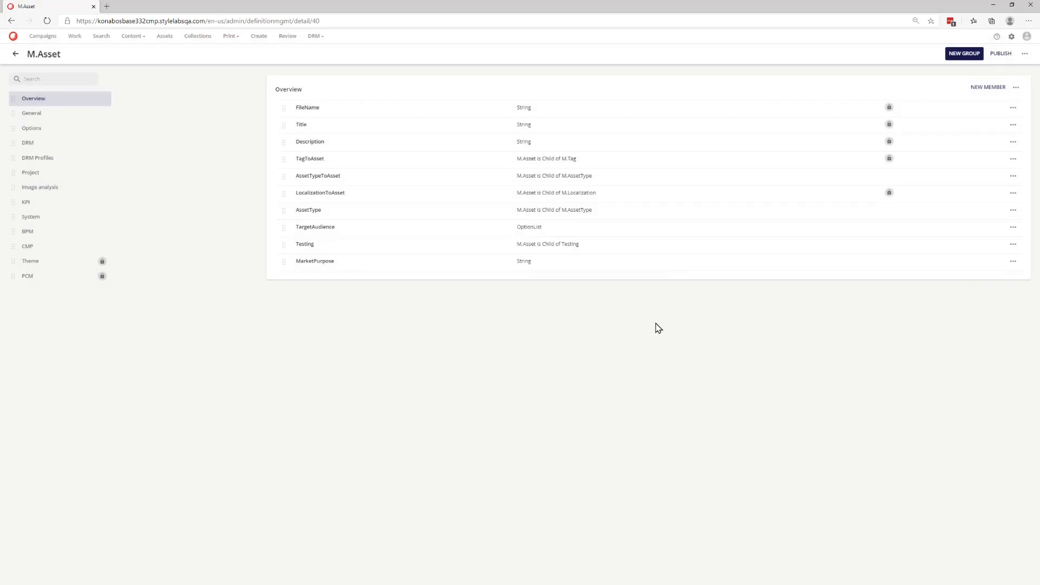
pyautogui.click(1008, 54)
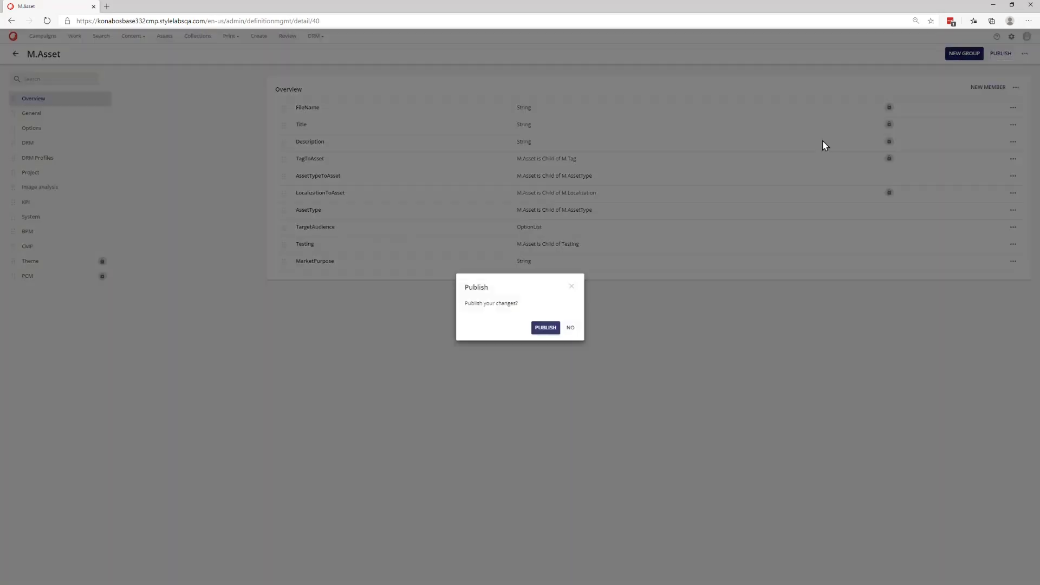
pyautogui.click(545, 328)
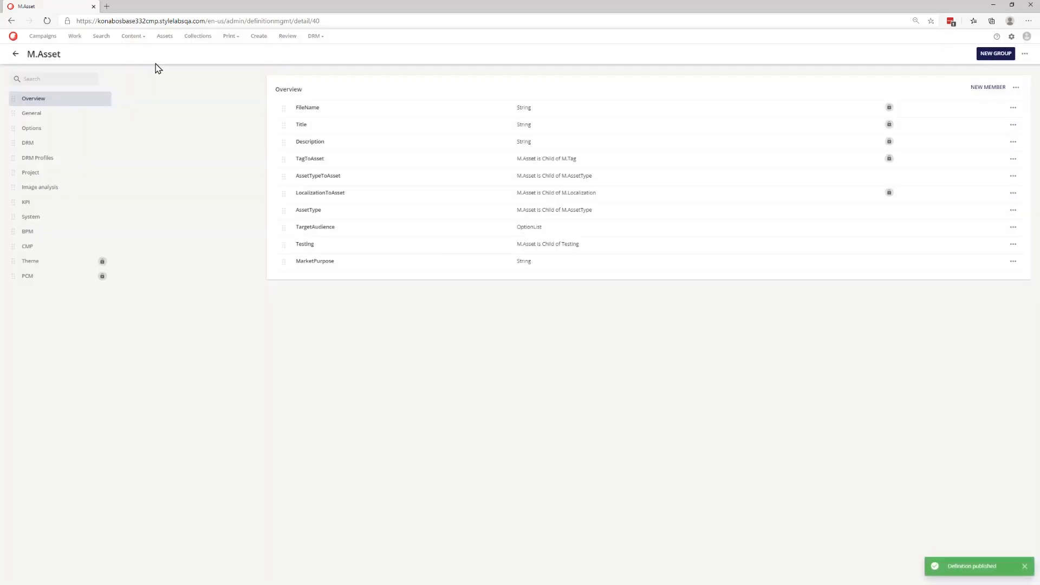
# - Add Product to the Horse.png asset's AssetType and save the overview
pyautogui.click(163, 36)
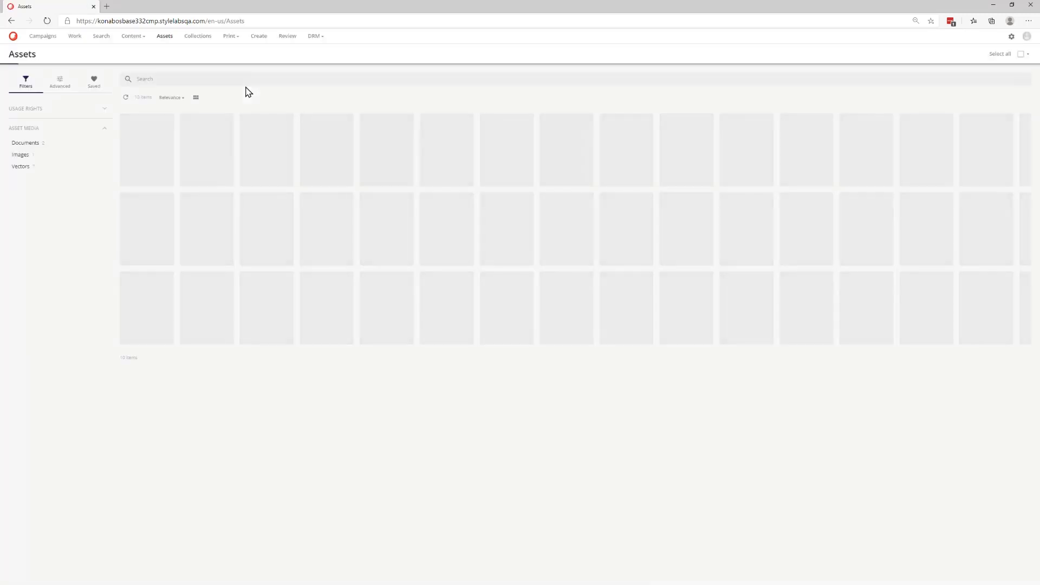
pyautogui.click(327, 135)
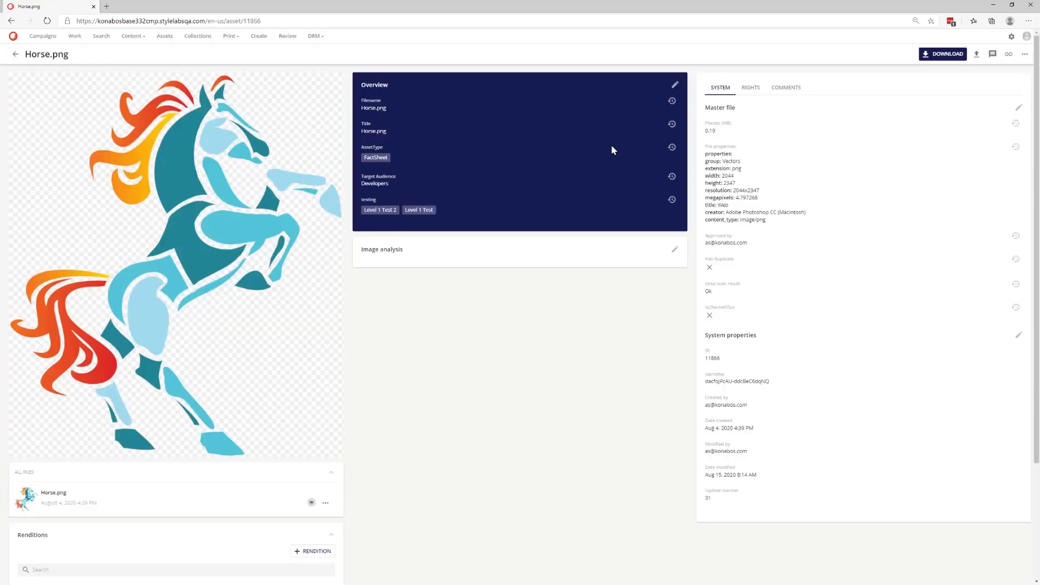
pyautogui.click(675, 85)
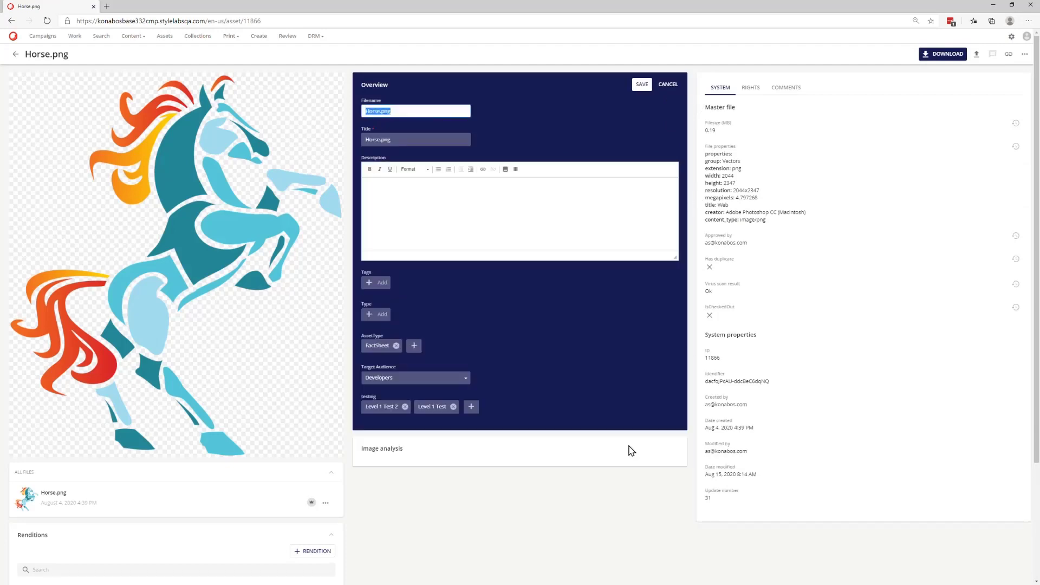
pyautogui.click(414, 345)
pyautogui.click(425, 339)
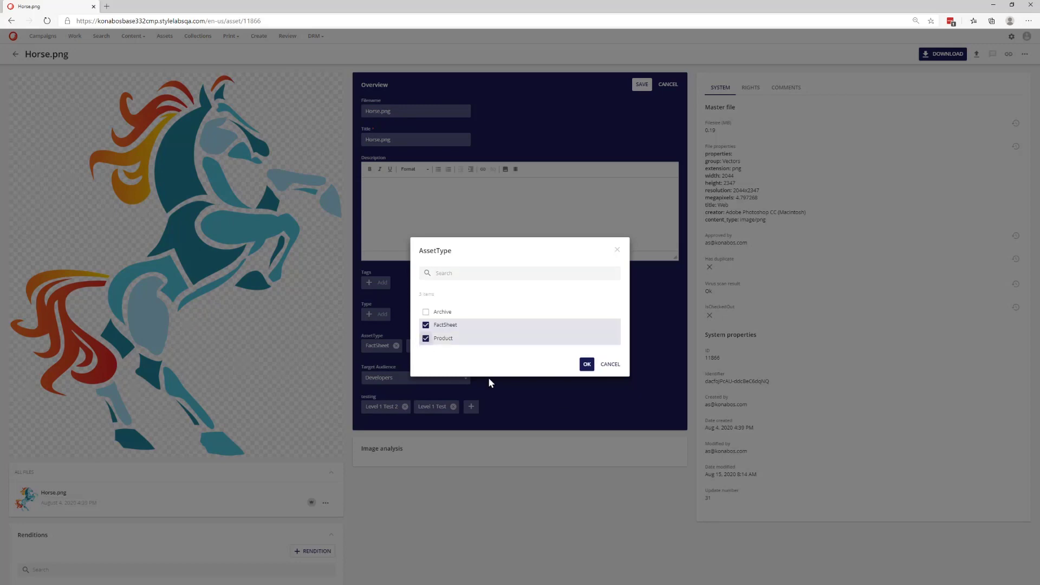
pyautogui.click(586, 364)
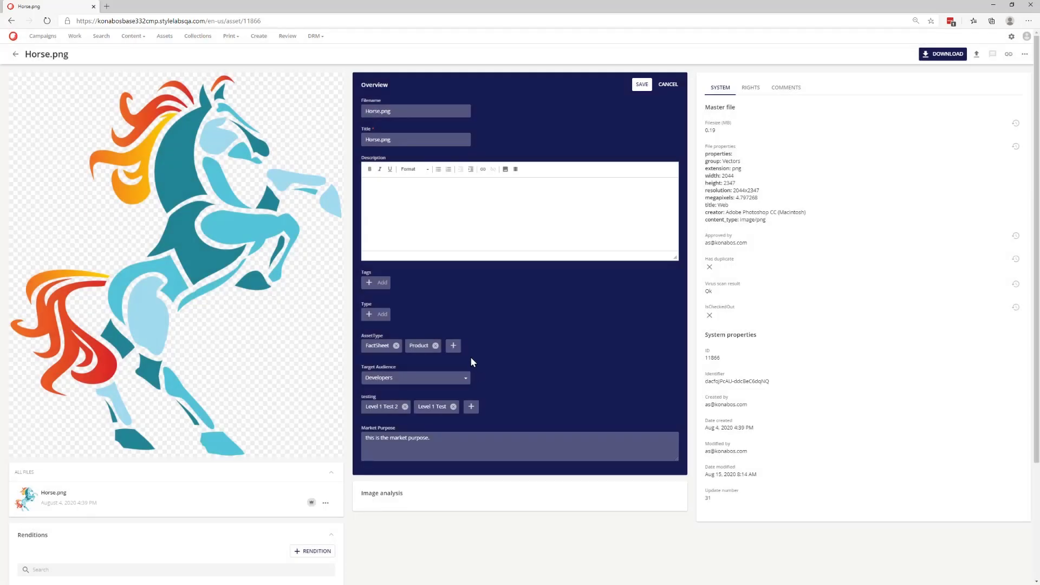
pyautogui.click(642, 84)
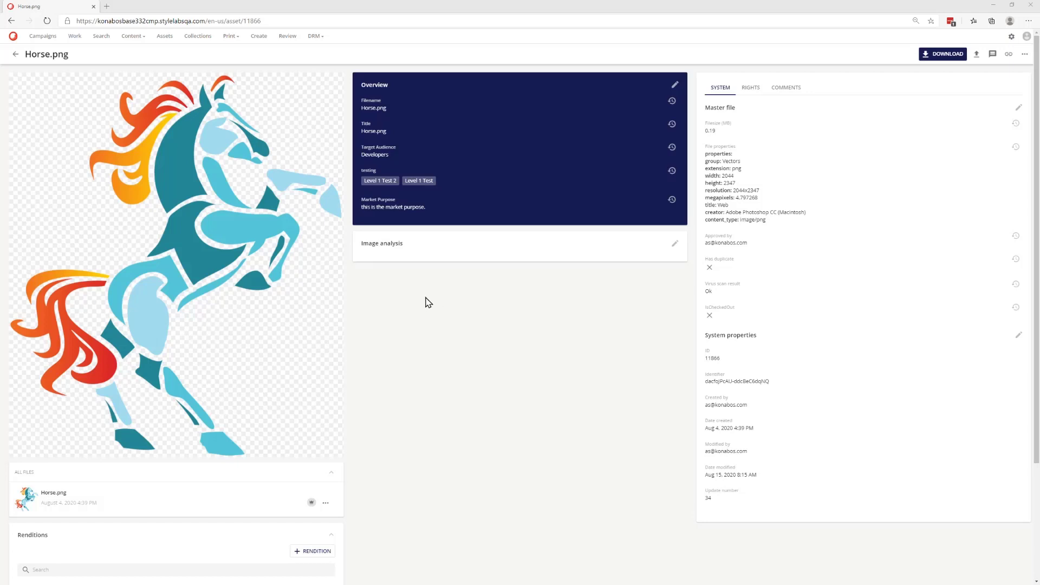
pyautogui.click(675, 244)
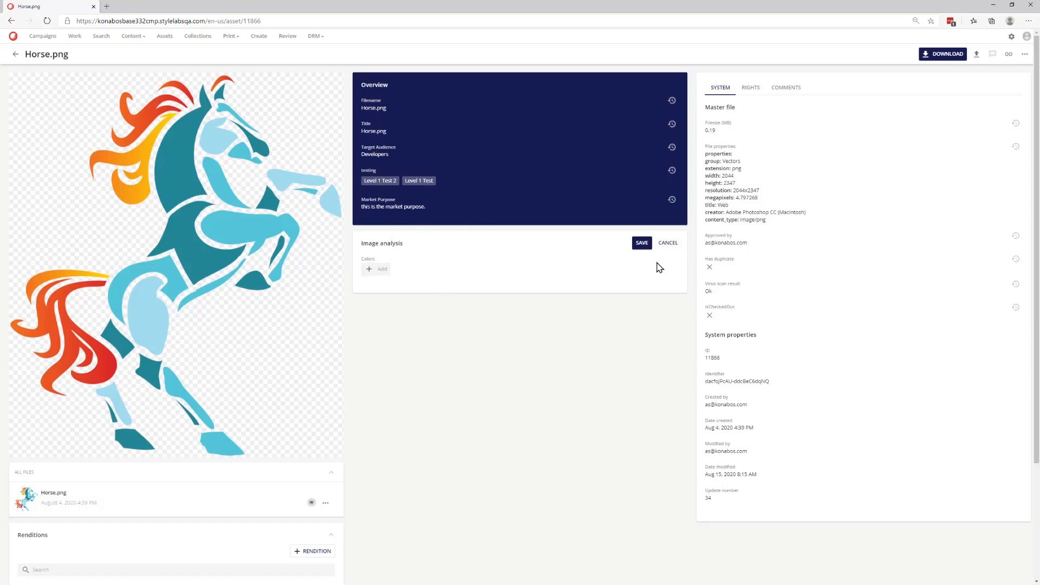
pyautogui.click(669, 244)
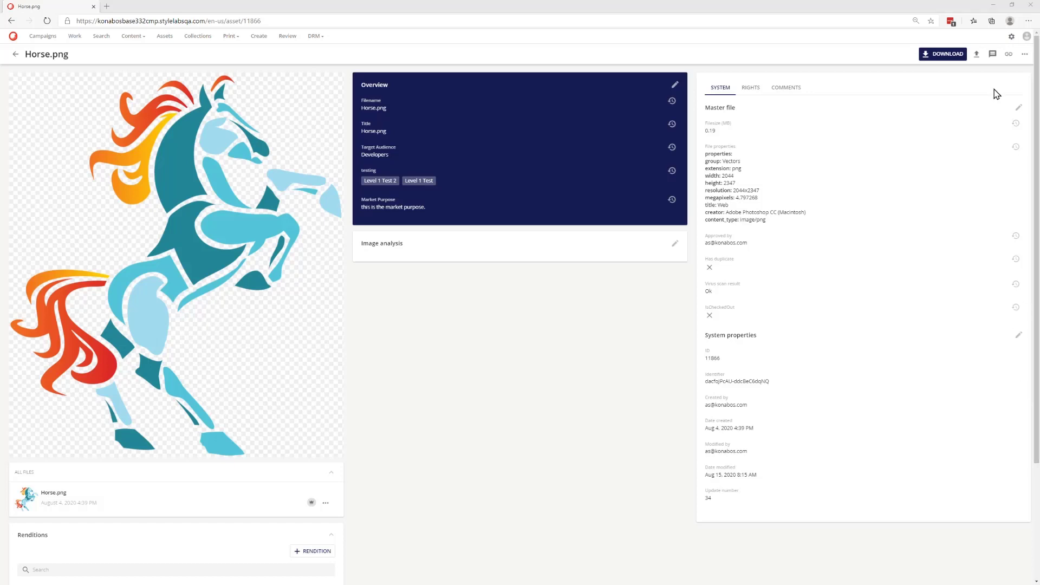
# - Turn on Triggers vision for Product in the M.AssetType taxonomy and save it
pyautogui.click(1011, 37)
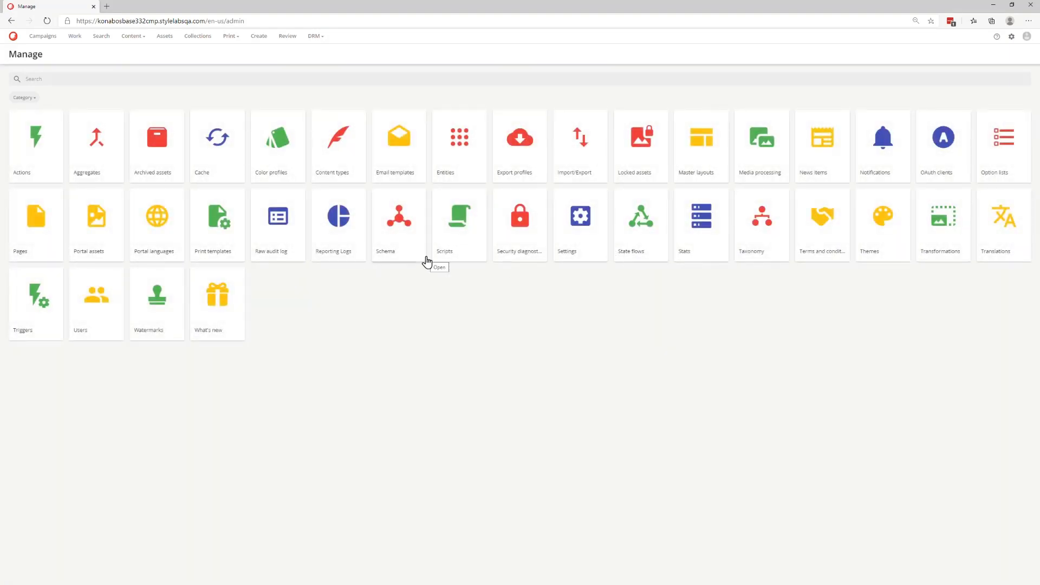
pyautogui.click(739, 259)
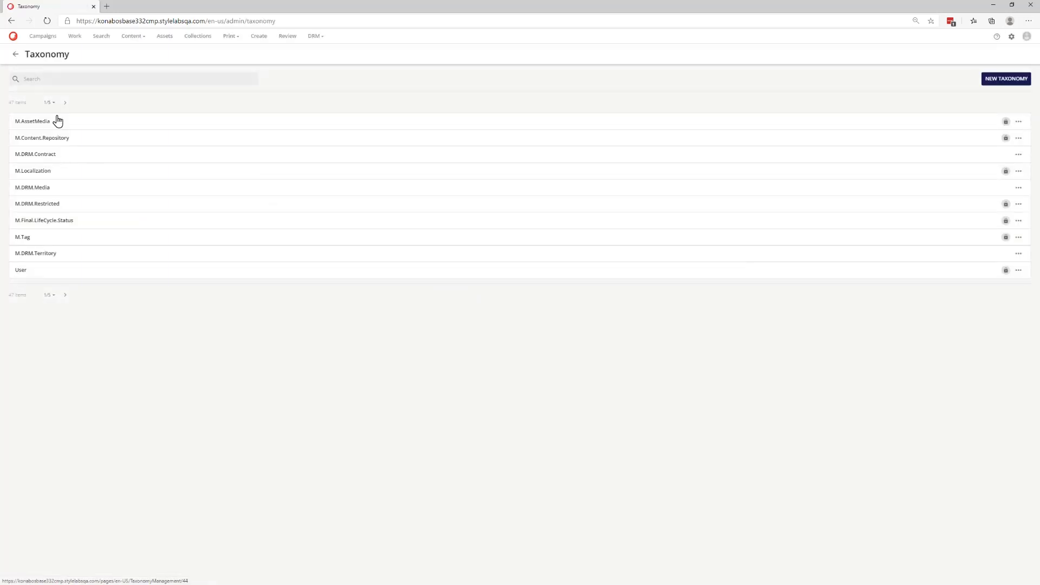
pyautogui.click(57, 79)
pyautogui.write('type')
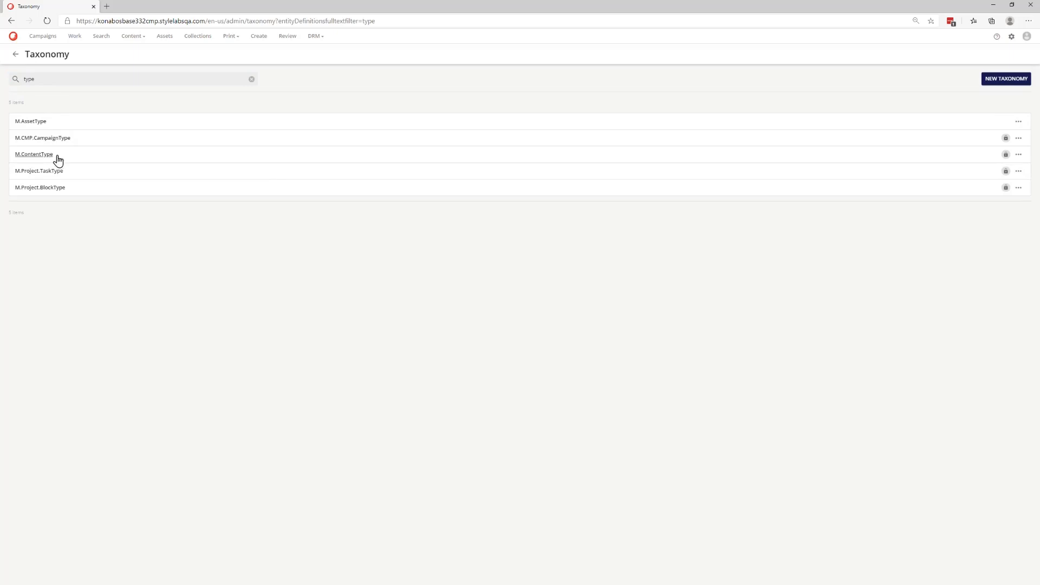
pyautogui.click(31, 121)
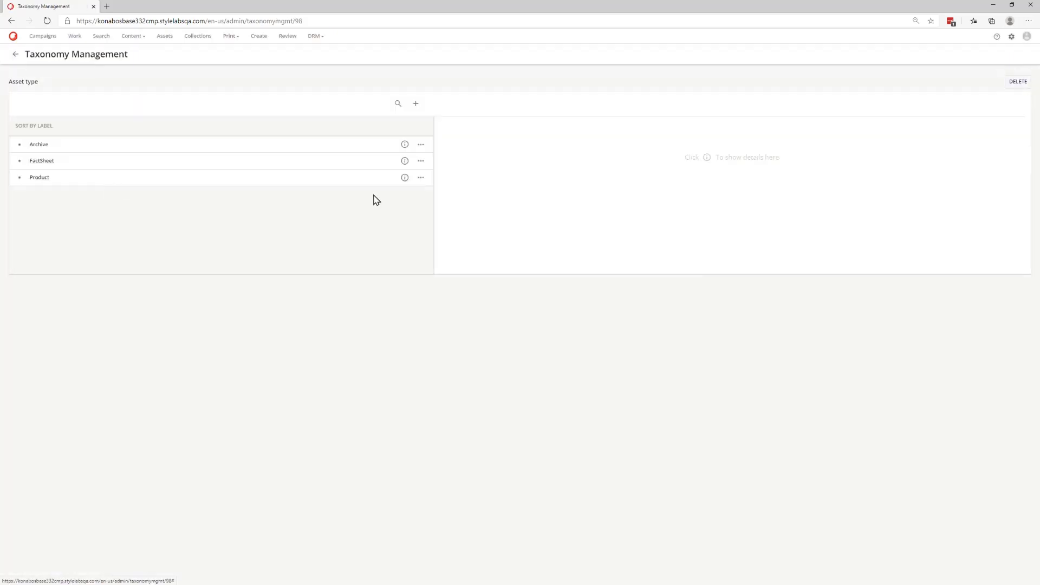
pyautogui.click(405, 178)
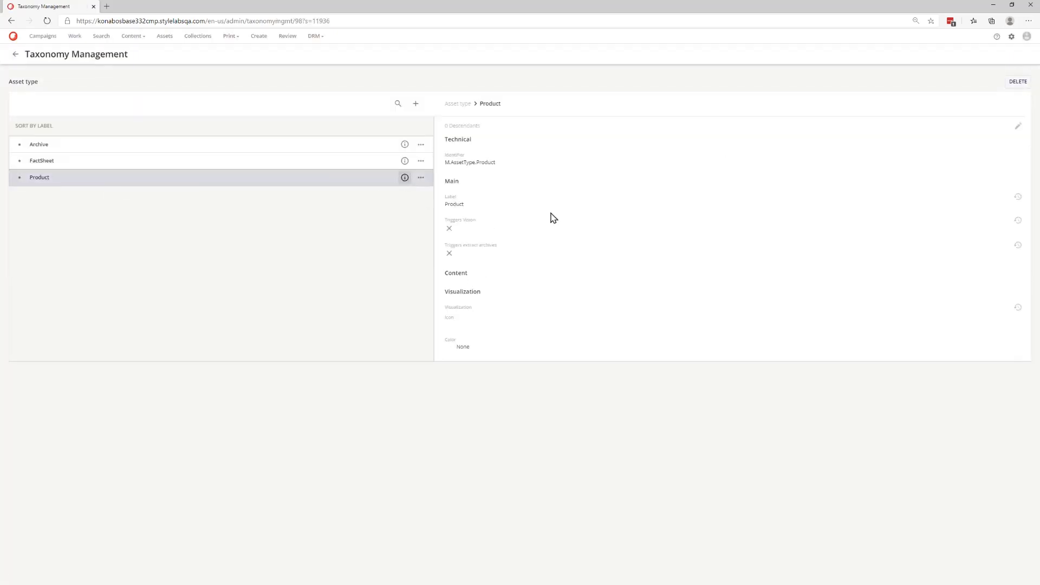
pyautogui.click(1017, 126)
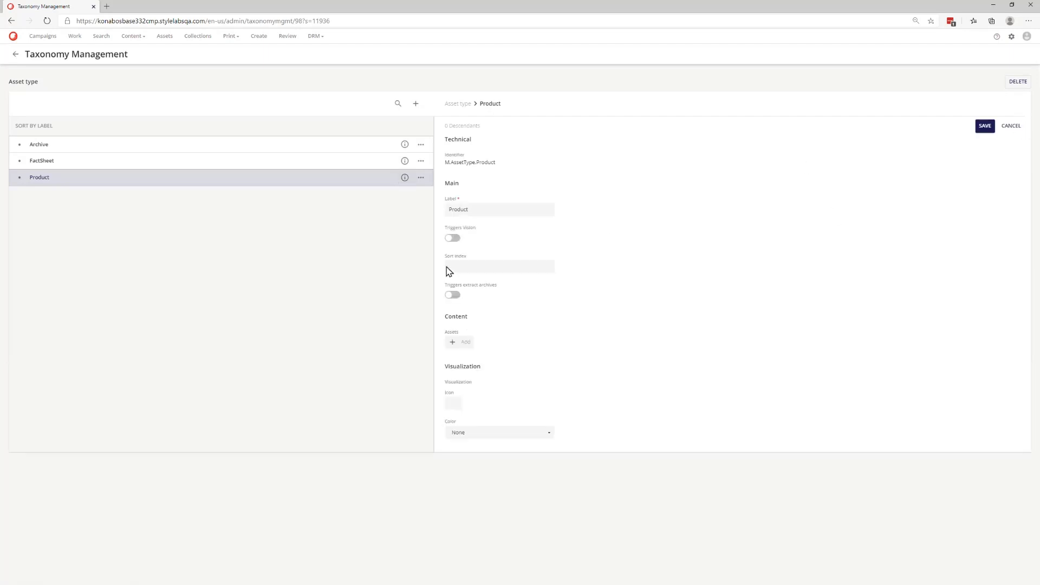
pyautogui.click(452, 239)
pyautogui.click(985, 127)
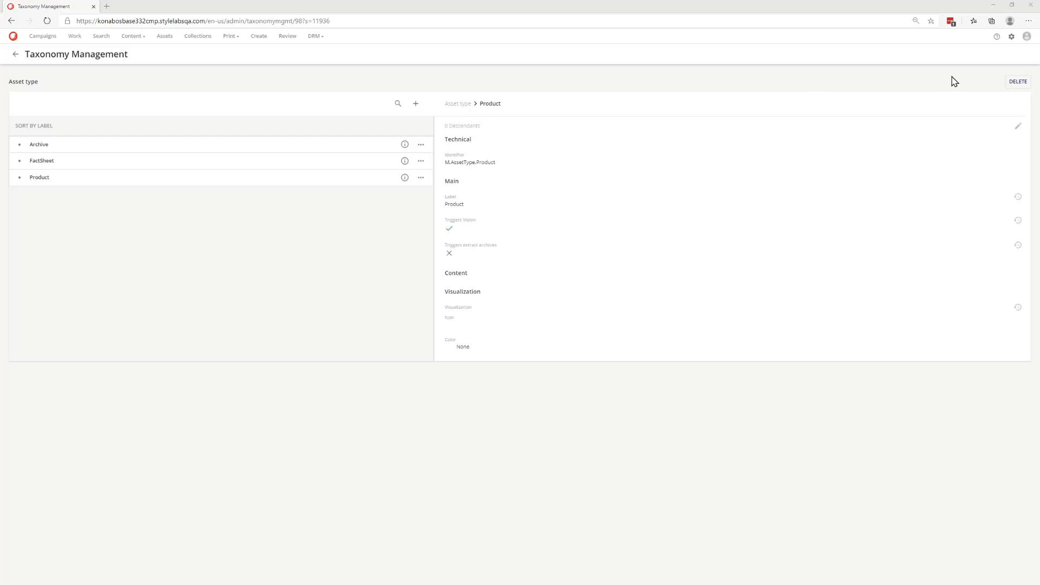
pyautogui.click(1011, 36)
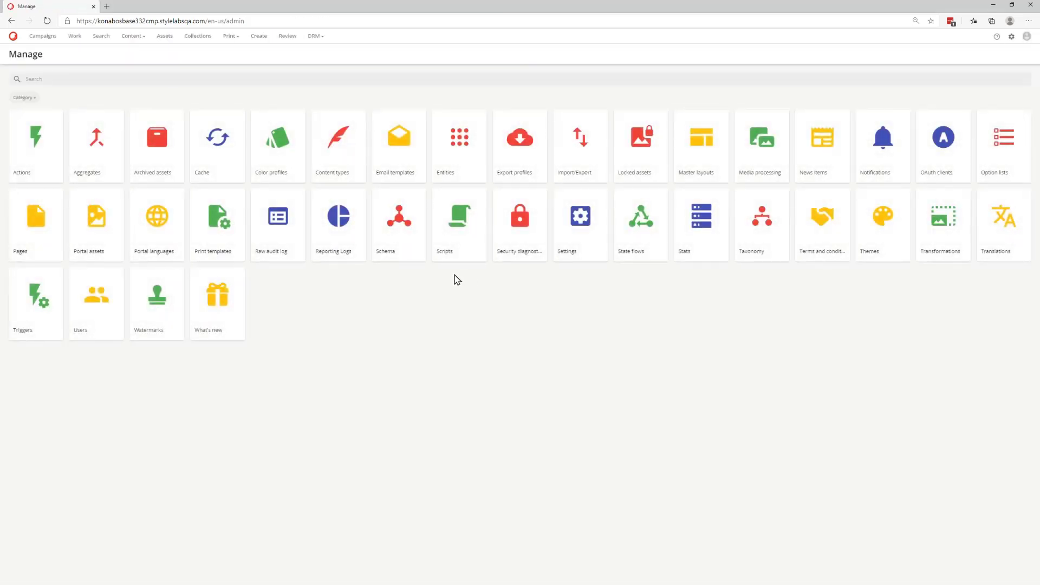
# - Inspect the Features settings of the analysis task in the Vision set's Images processing flow, then close the flow
pyautogui.click(751, 172)
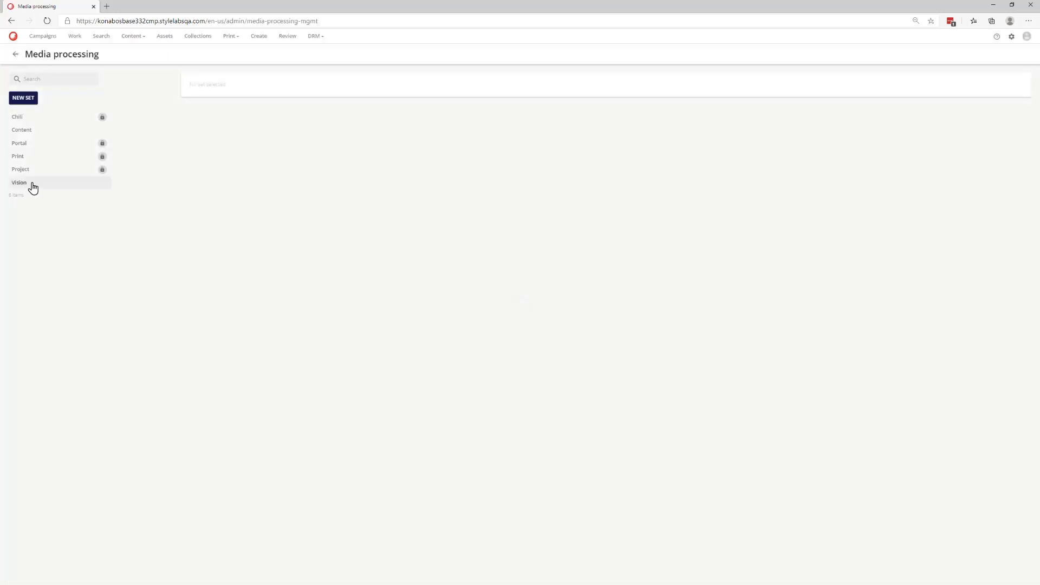
pyautogui.click(33, 184)
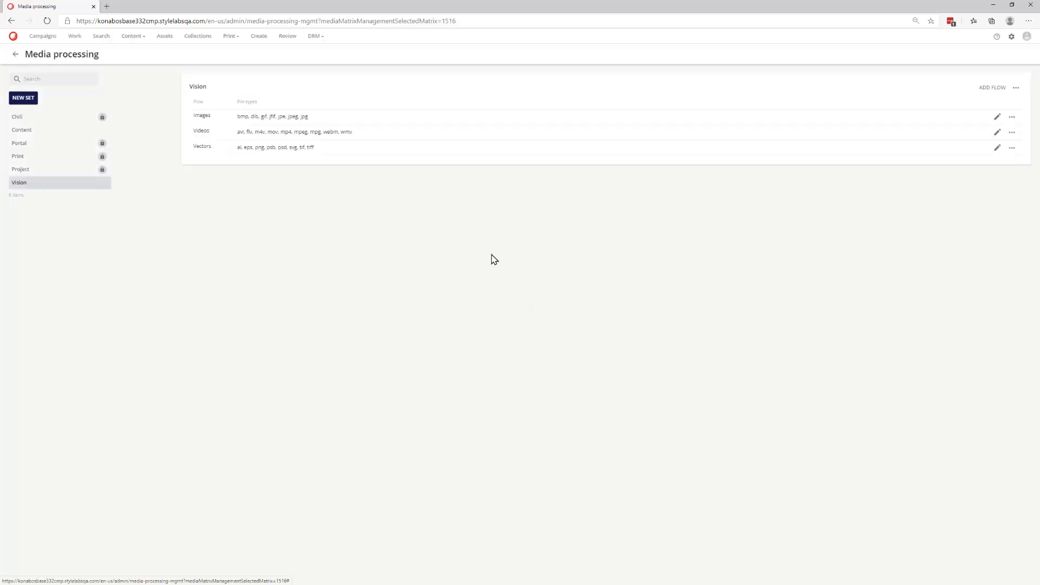
pyautogui.click(996, 118)
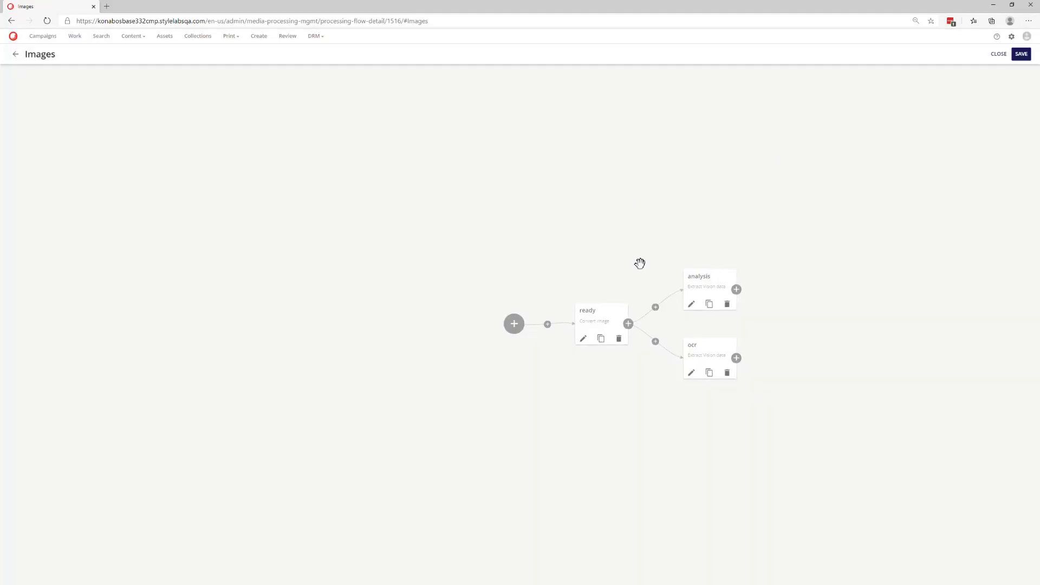
pyautogui.moveTo(627, 403); pyautogui.dragTo(390, 332)
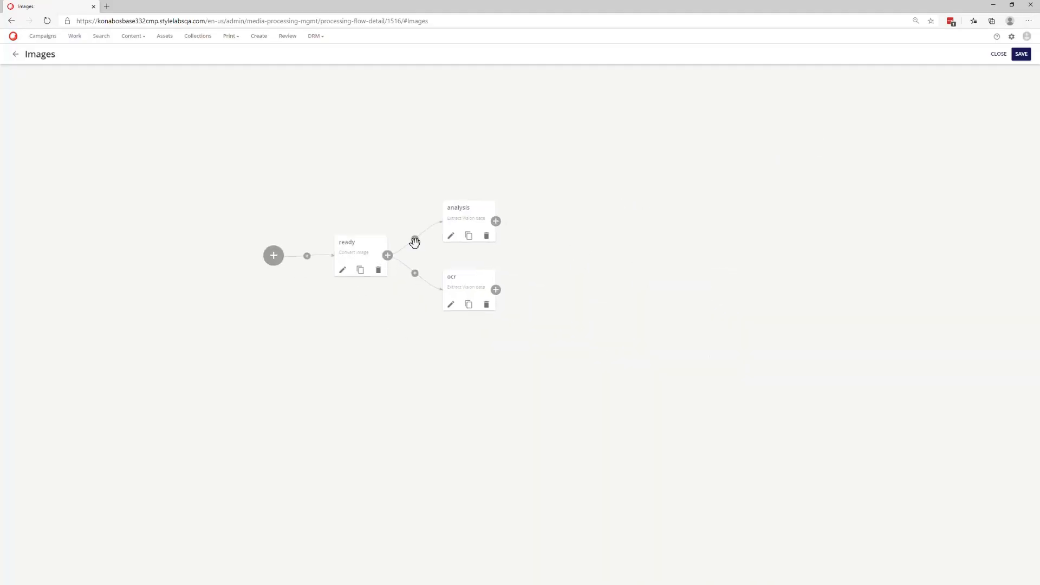
pyautogui.click(451, 238)
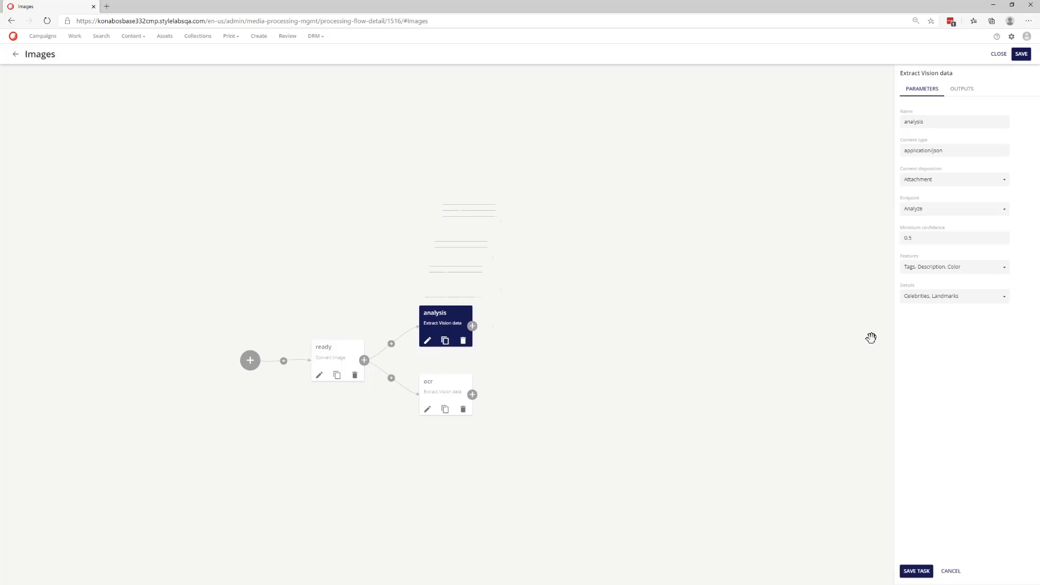
pyautogui.click(1004, 269)
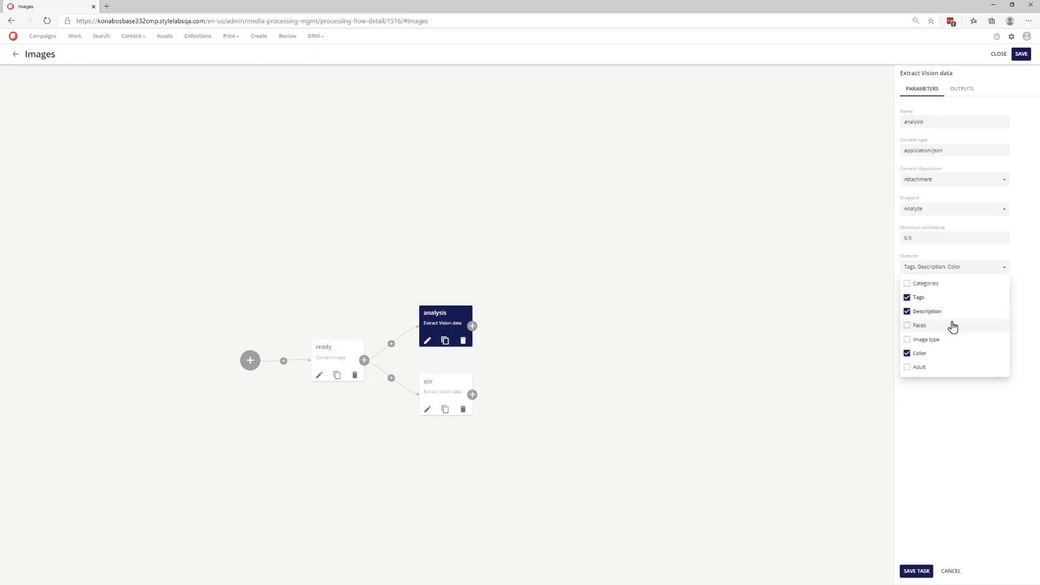
pyautogui.click(927, 571)
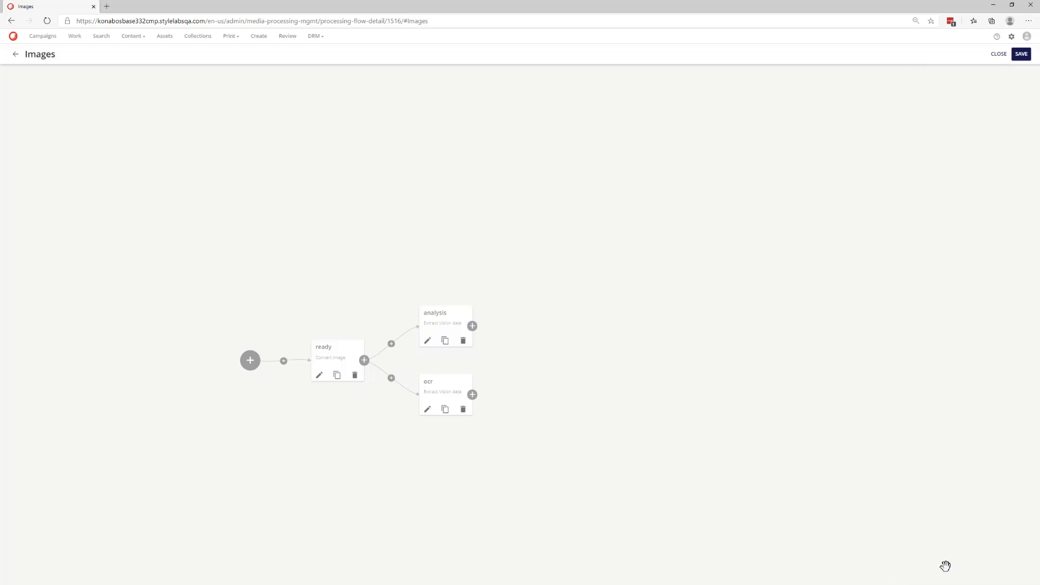
pyautogui.click(1000, 57)
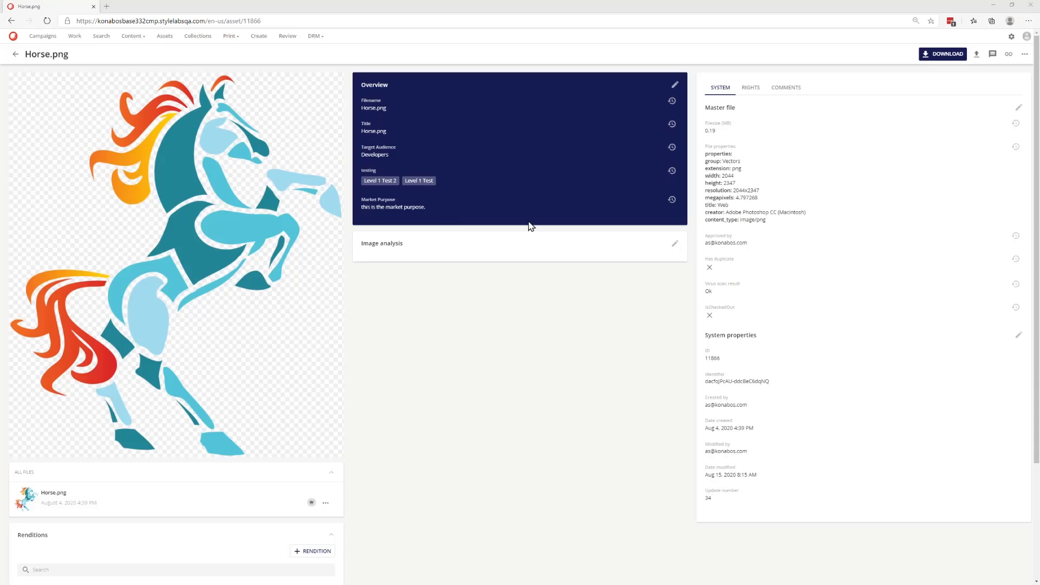
# - Add Product to the Horse.png asset's Type and save the overview
pyautogui.click(674, 84)
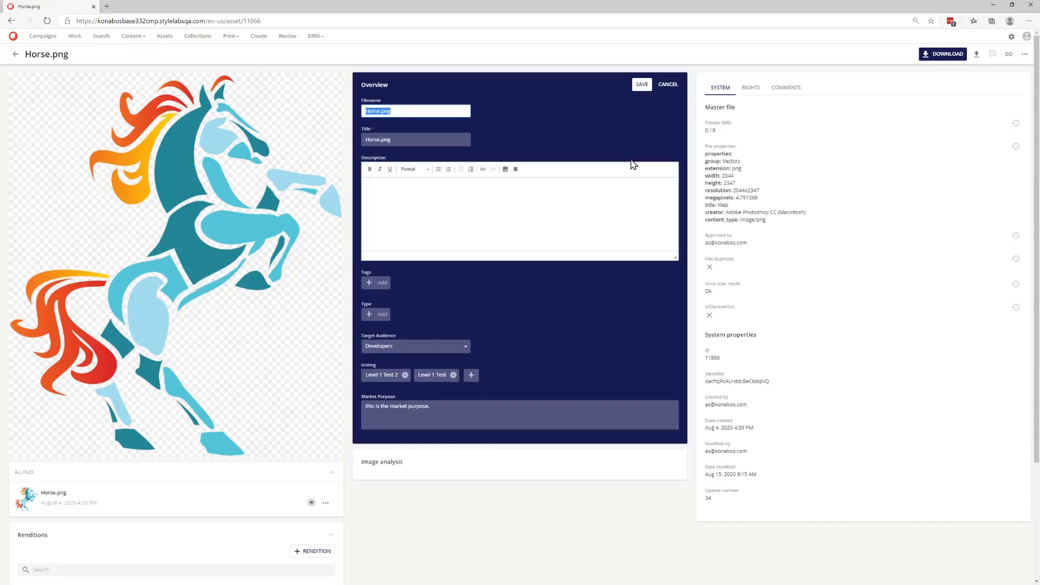
pyautogui.click(386, 318)
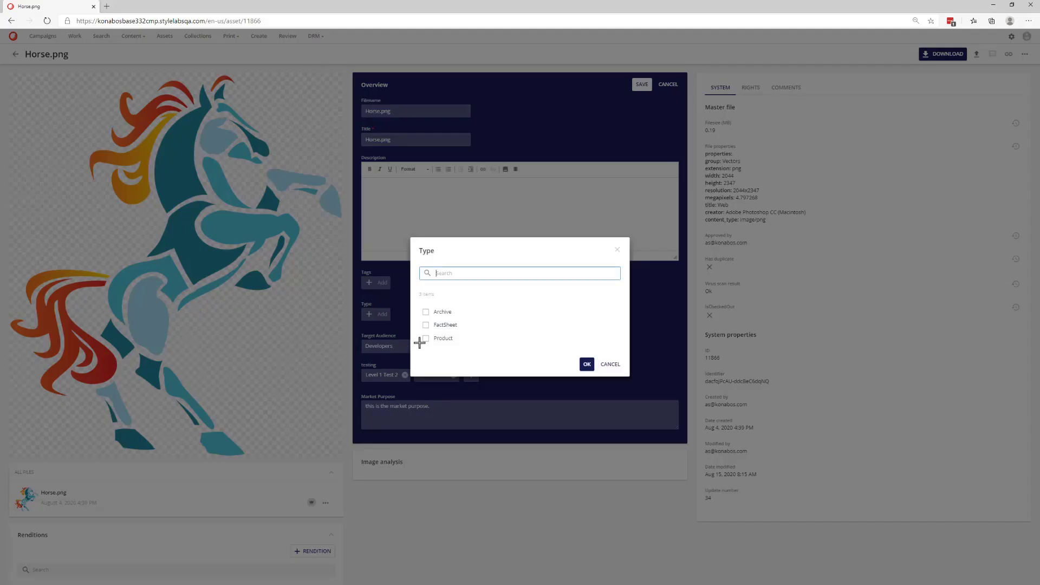
pyautogui.click(425, 338)
pyautogui.click(587, 364)
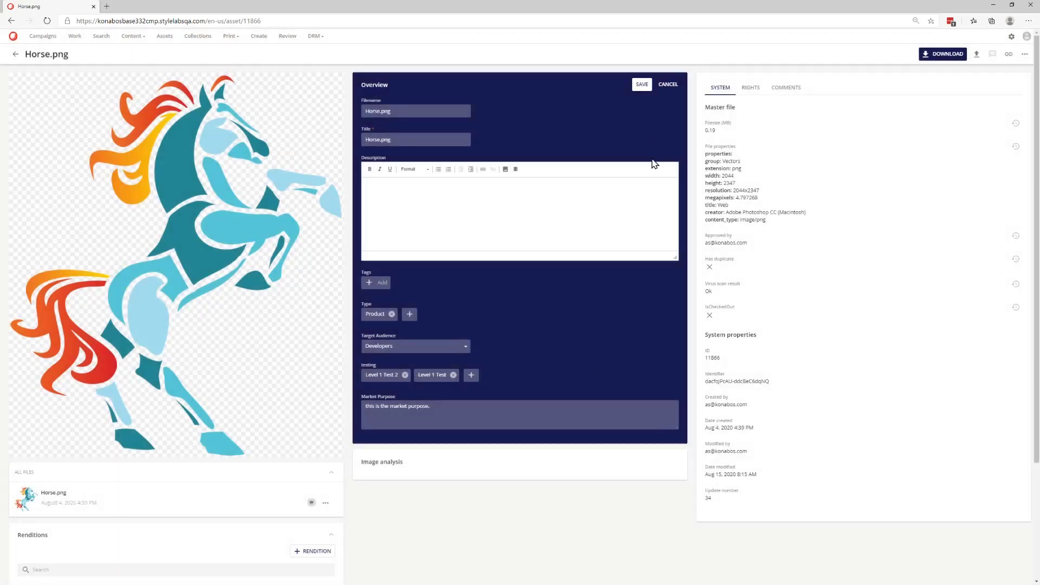
pyautogui.click(642, 85)
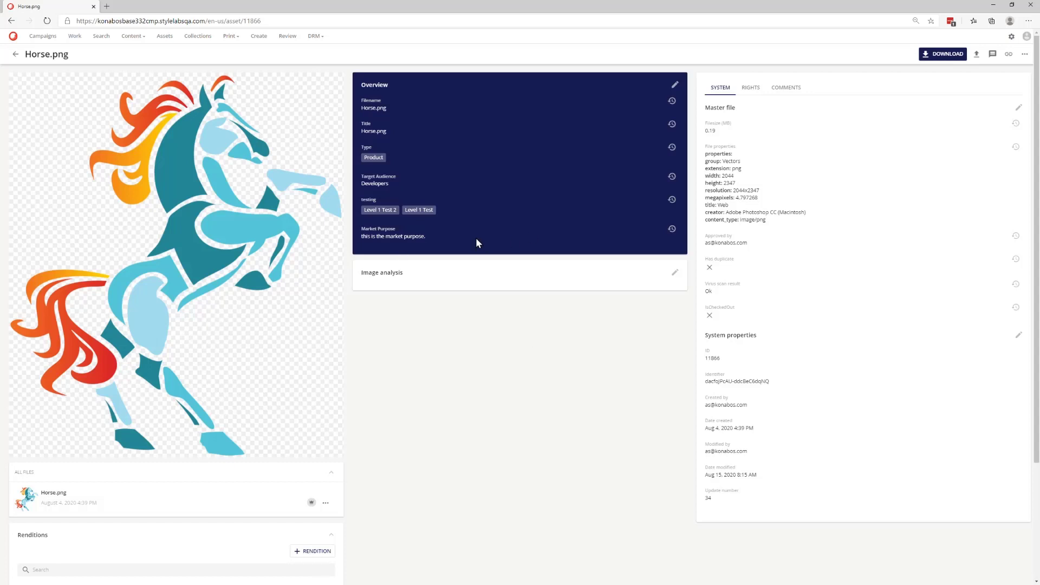
pyautogui.click(676, 85)
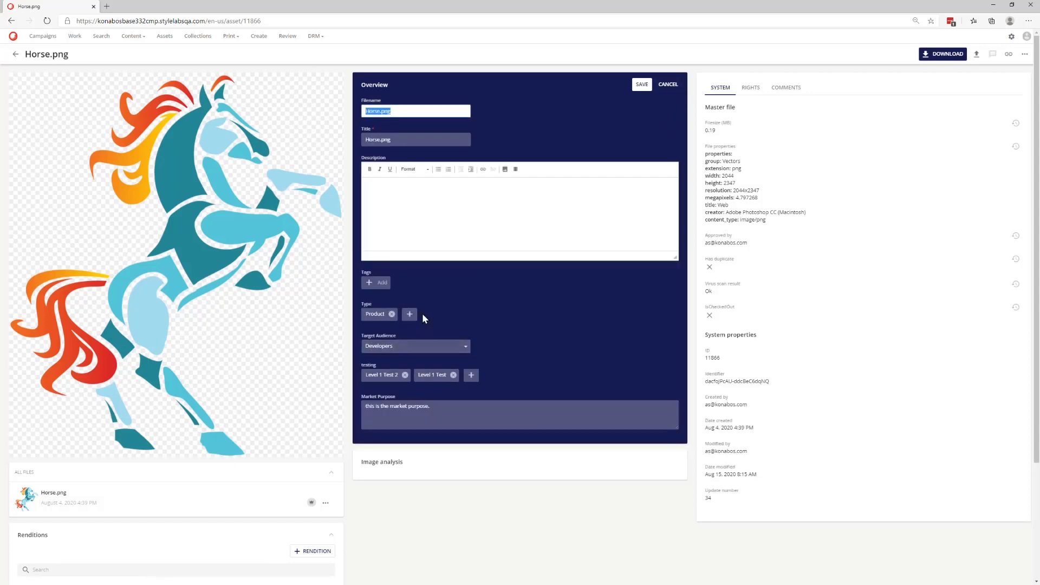
pyautogui.click(668, 84)
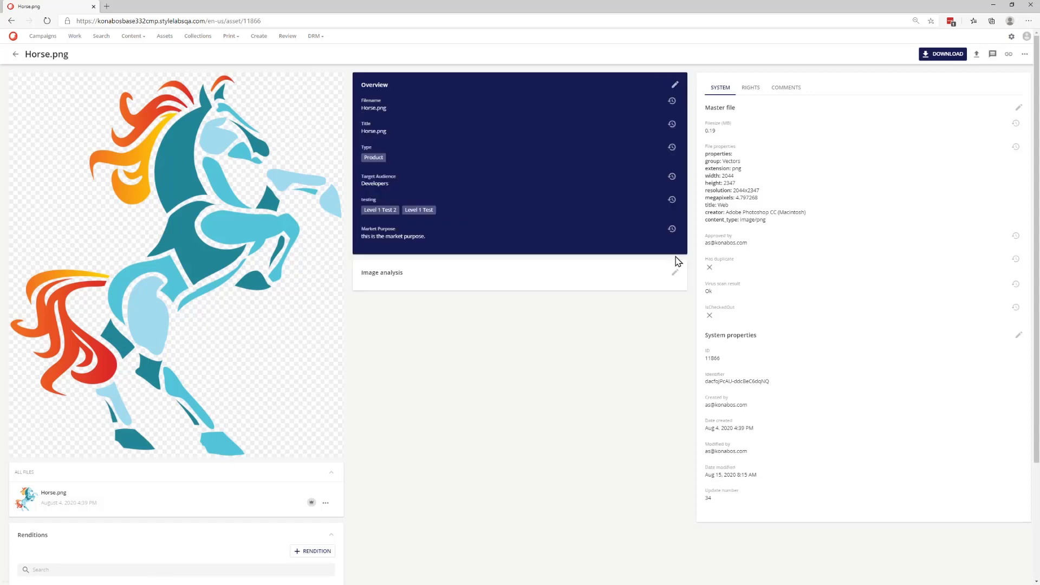
pyautogui.click(674, 272)
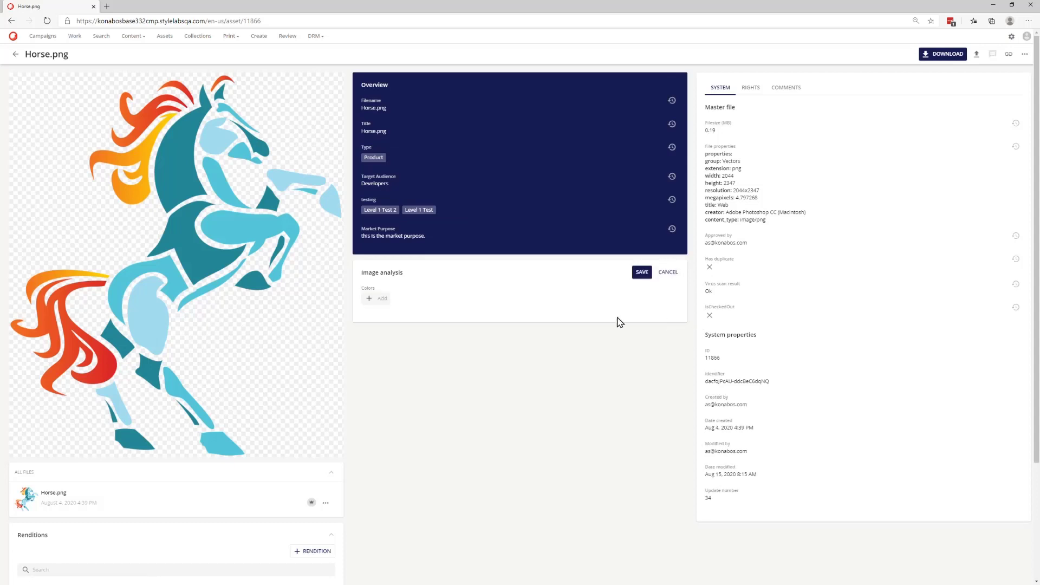
pyautogui.click(669, 272)
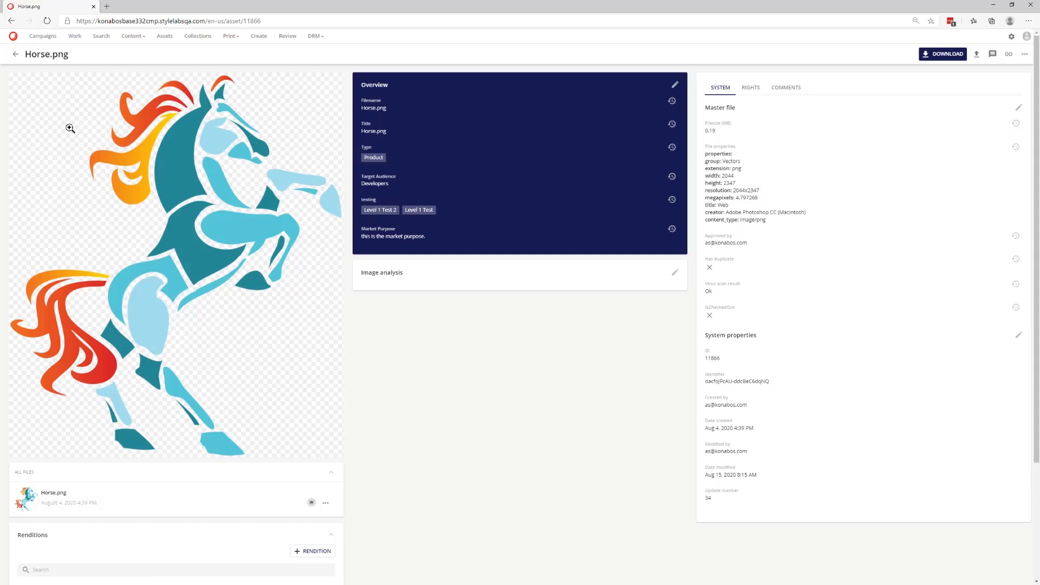
# - Reload the asset page, check the Image analysis colors and view the Type property's history
pyautogui.click(48, 21)
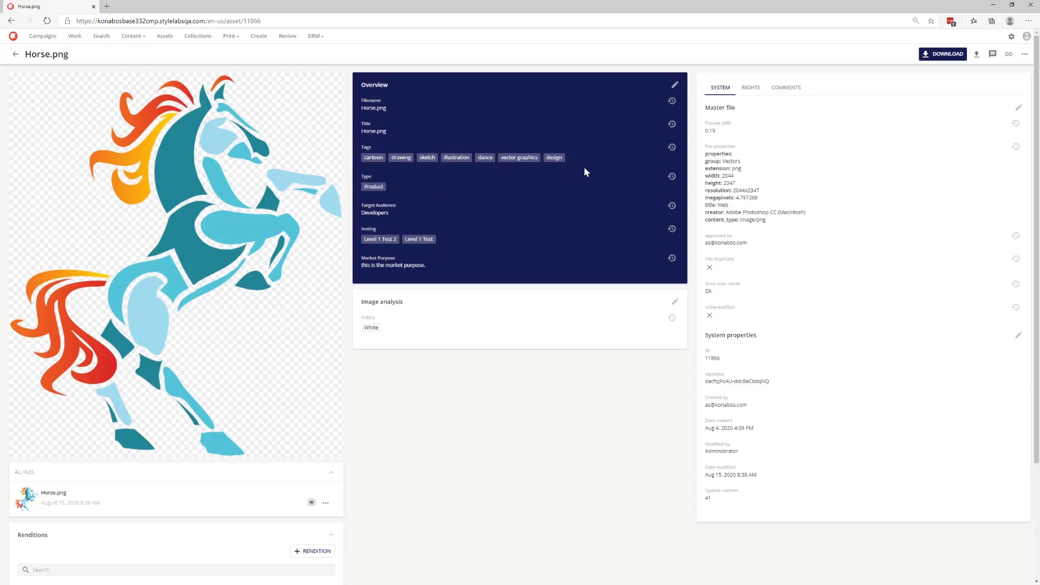
pyautogui.click(674, 301)
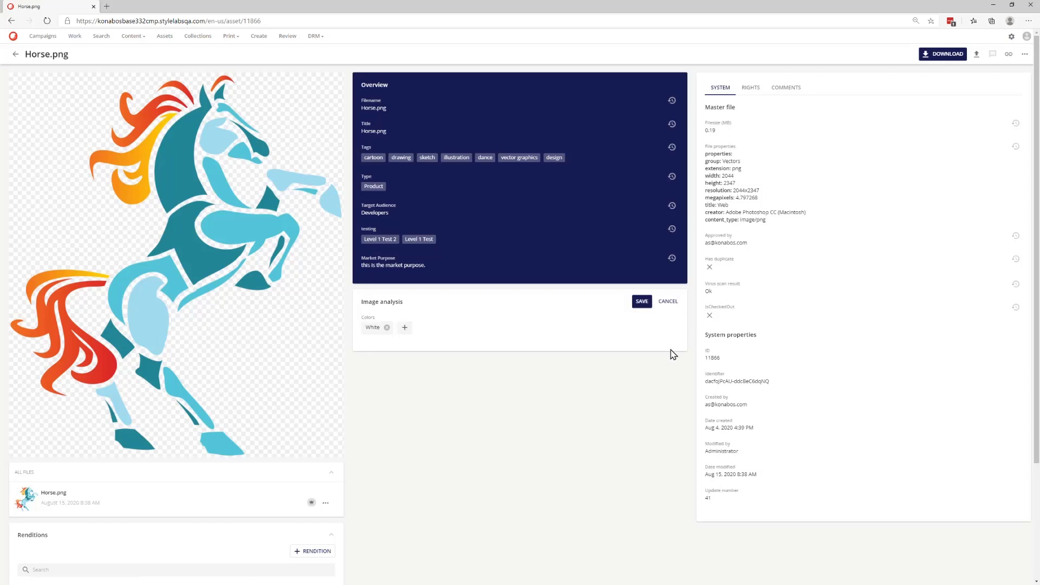
pyautogui.click(669, 302)
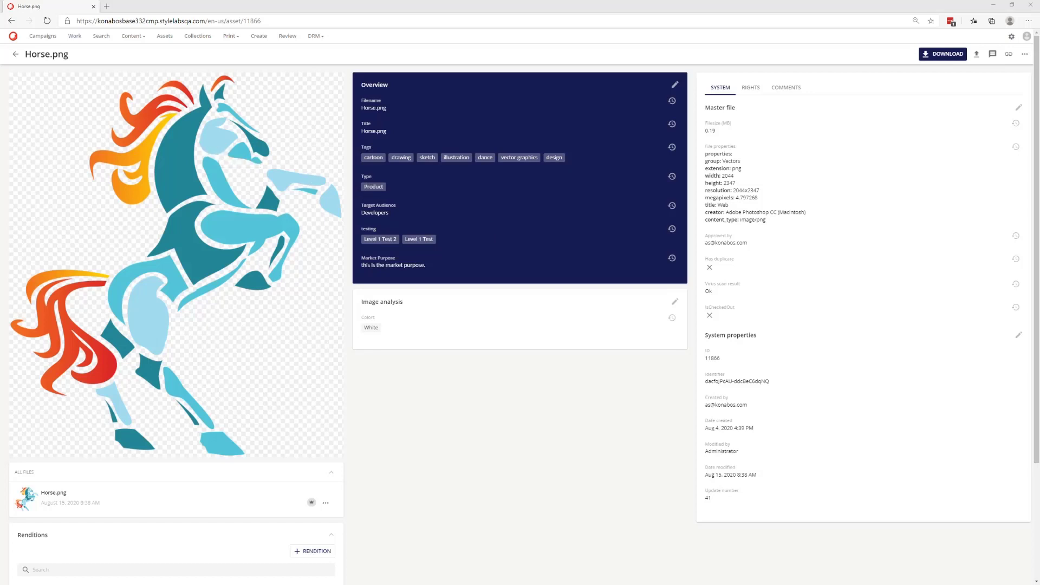
pyautogui.click(672, 179)
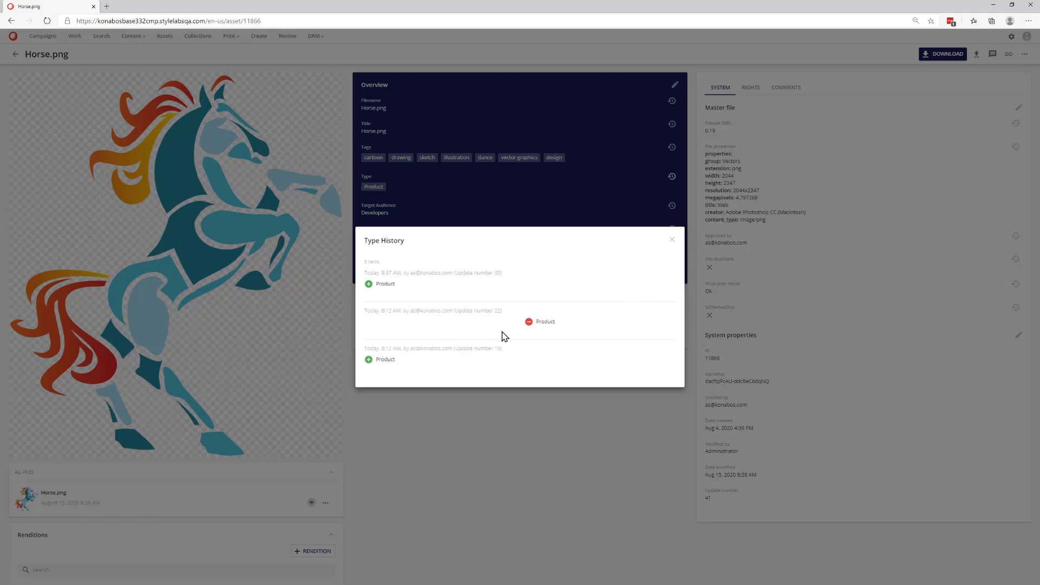
pyautogui.click(671, 239)
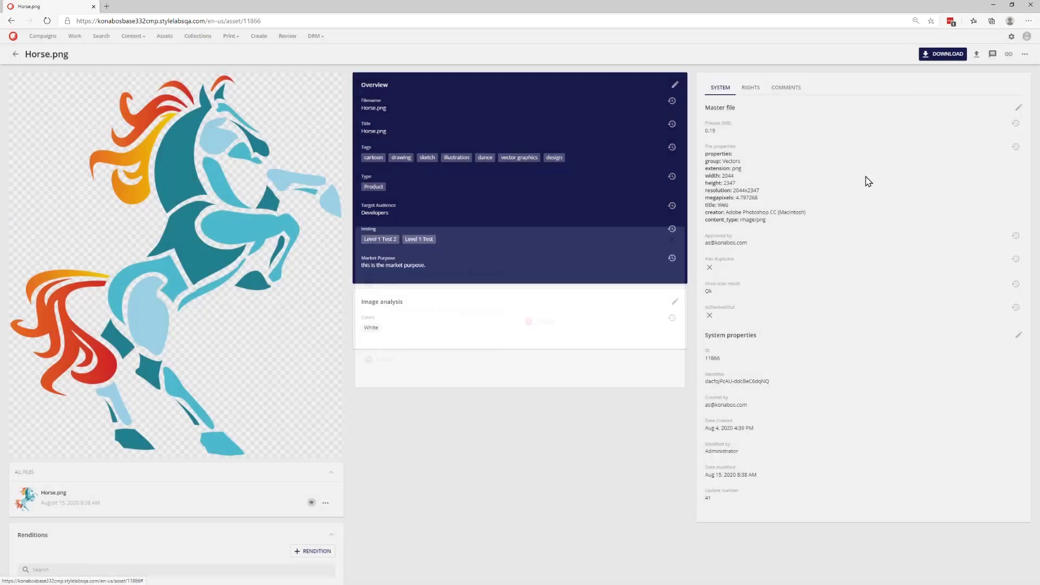
# - Open the Reporting Logs and expand several log entries to examine their details
pyautogui.click(1011, 37)
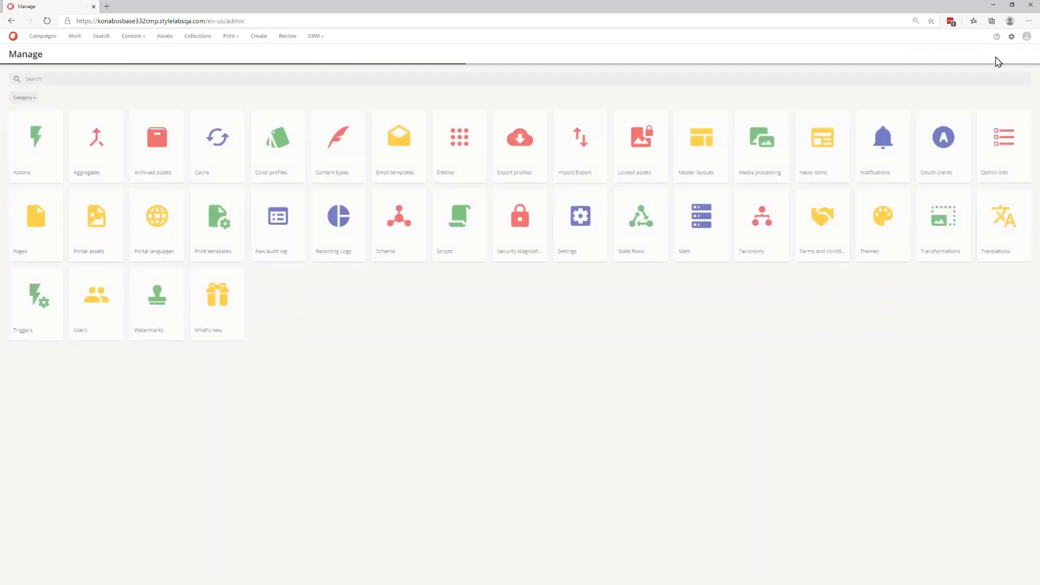
pyautogui.click(319, 249)
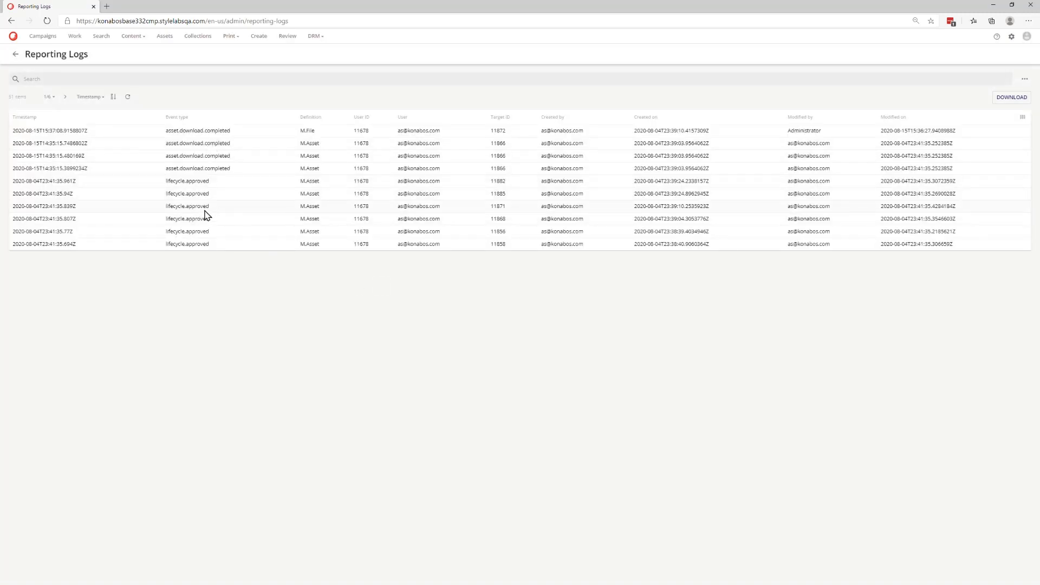
pyautogui.click(196, 182)
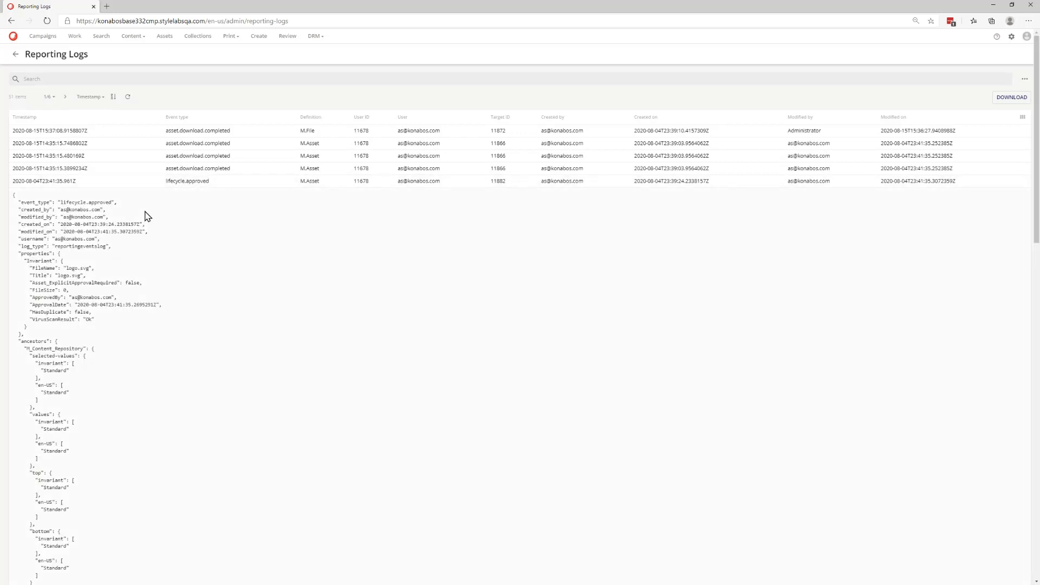
pyautogui.click(180, 168)
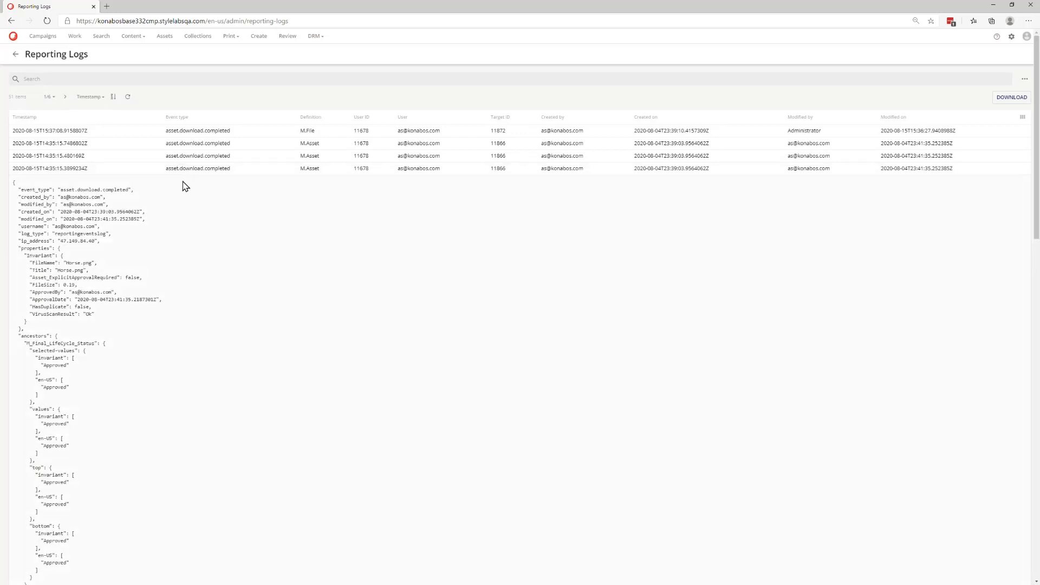
pyautogui.click(193, 155)
pyautogui.click(198, 143)
pyautogui.click(201, 132)
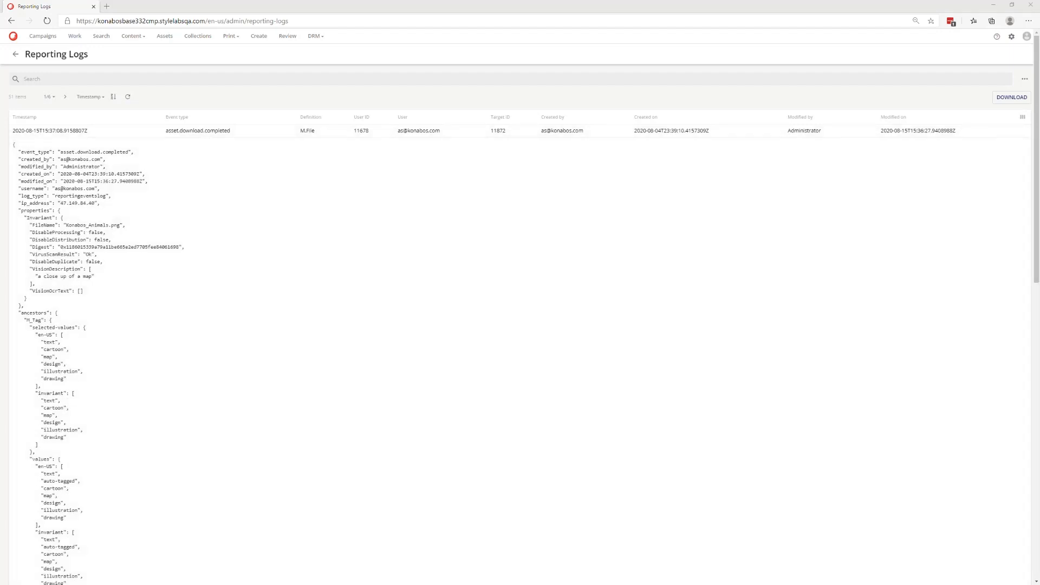
# - Open the Raw audit log and expand several entries to examine their property changes
pyautogui.click(1011, 38)
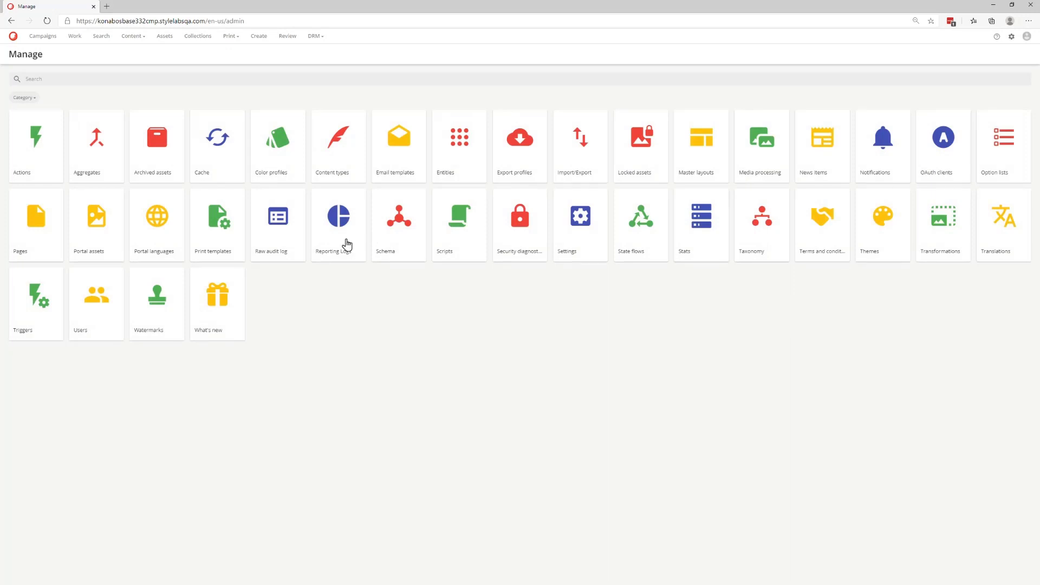
pyautogui.click(302, 247)
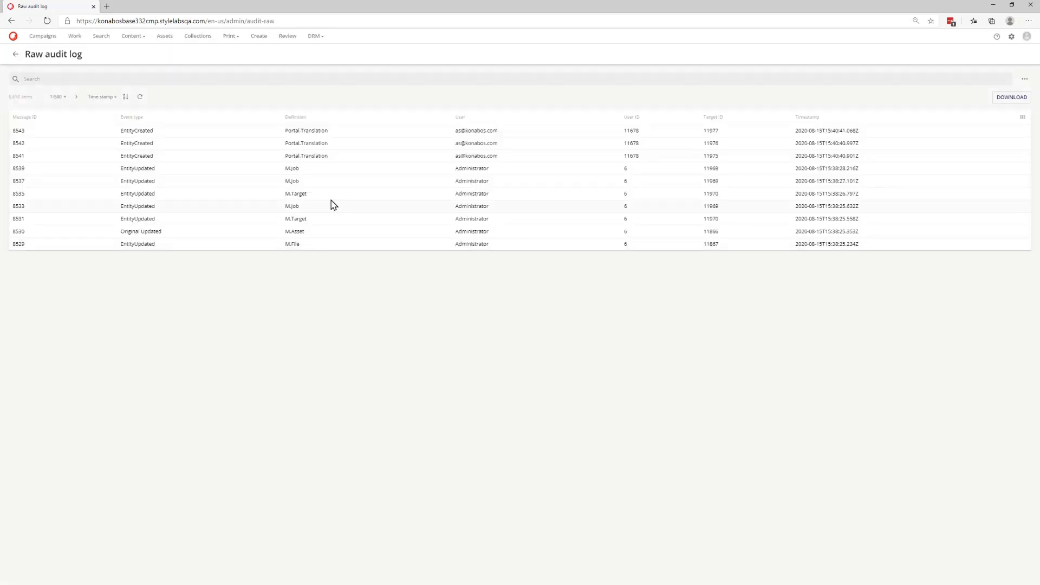
pyautogui.click(320, 171)
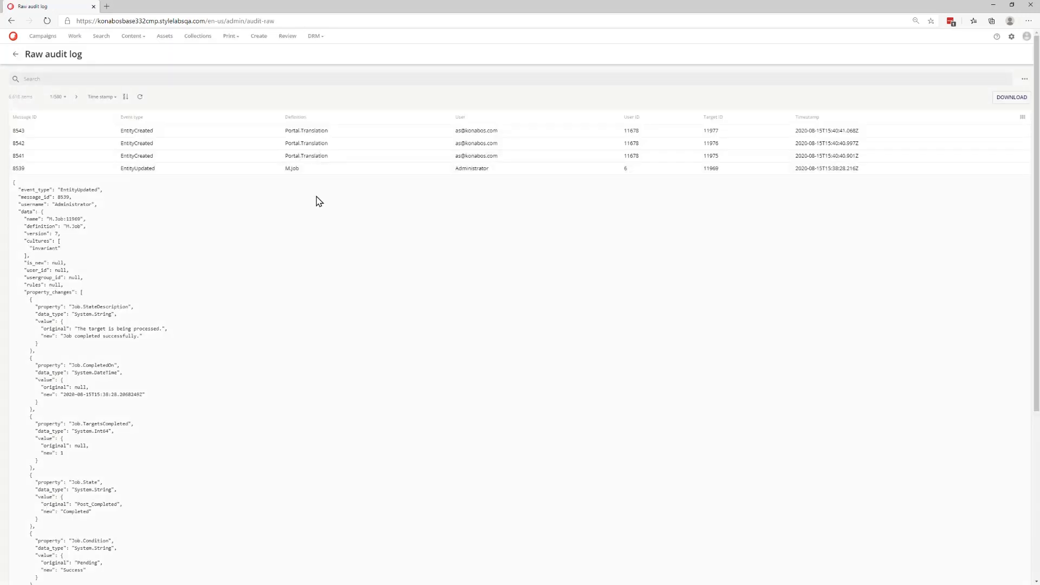
pyautogui.click(320, 171)
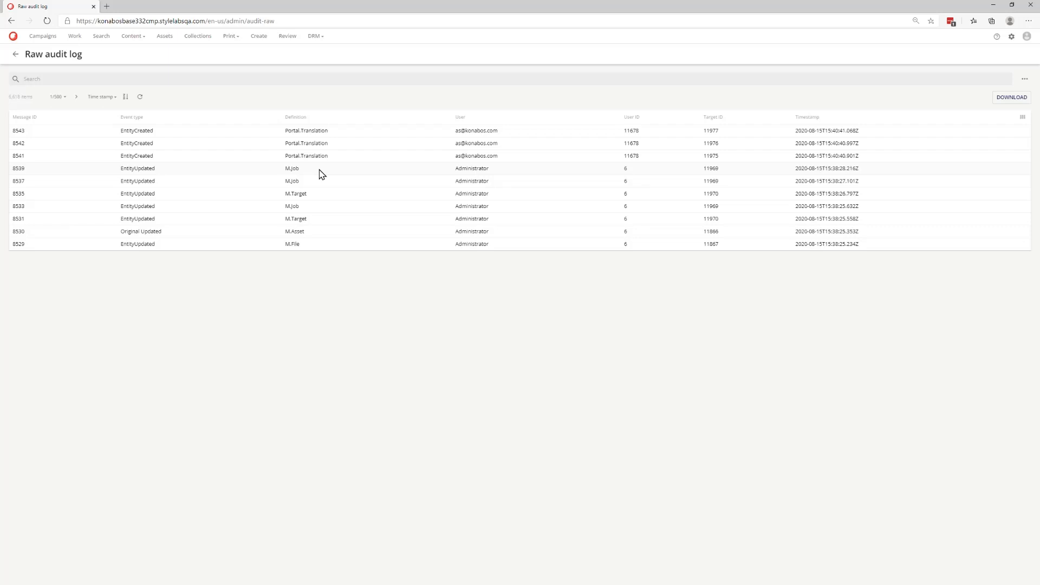
pyautogui.click(334, 238)
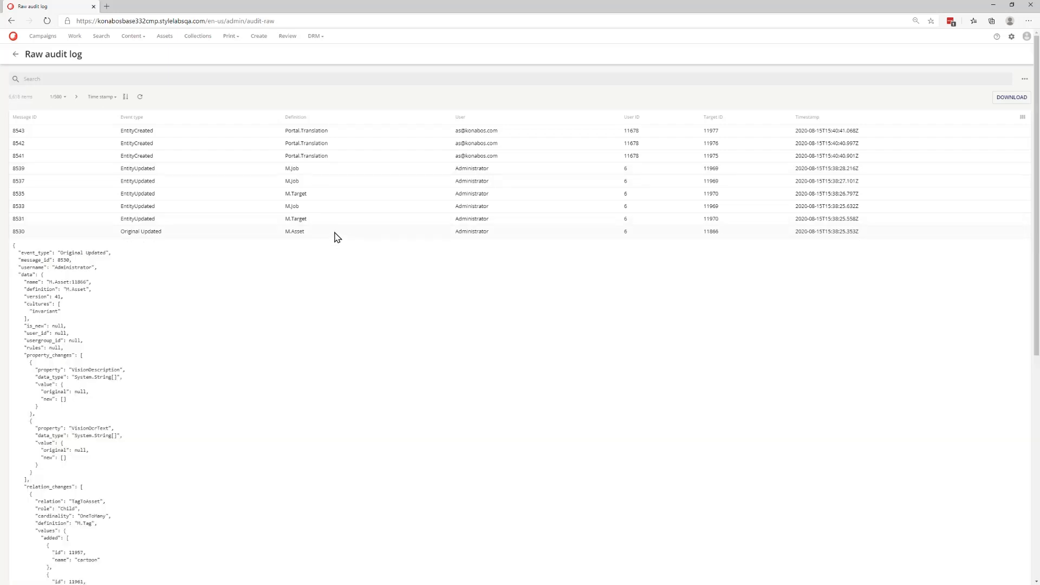
pyautogui.click(336, 219)
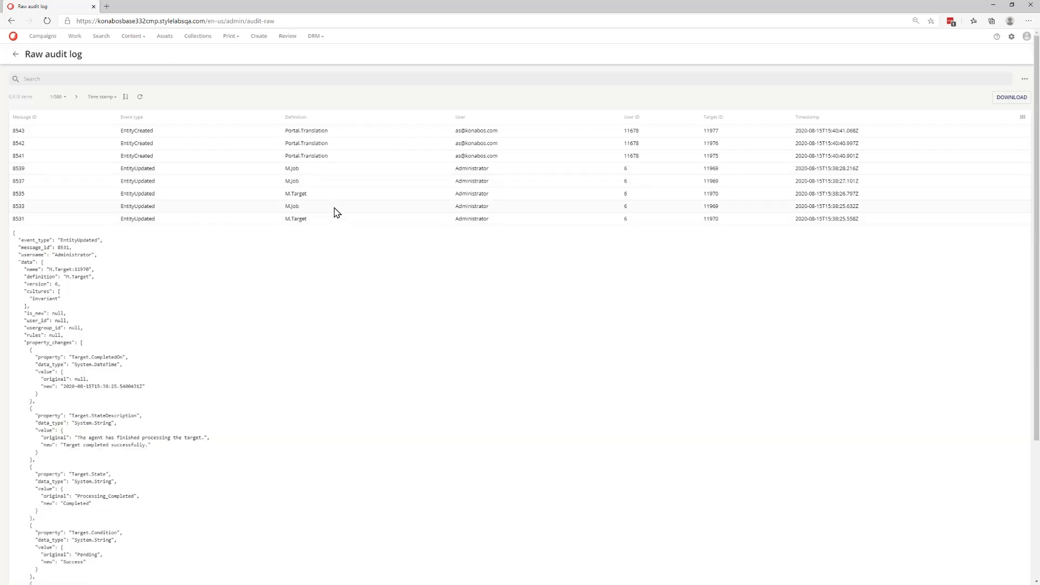
pyautogui.click(225, 223)
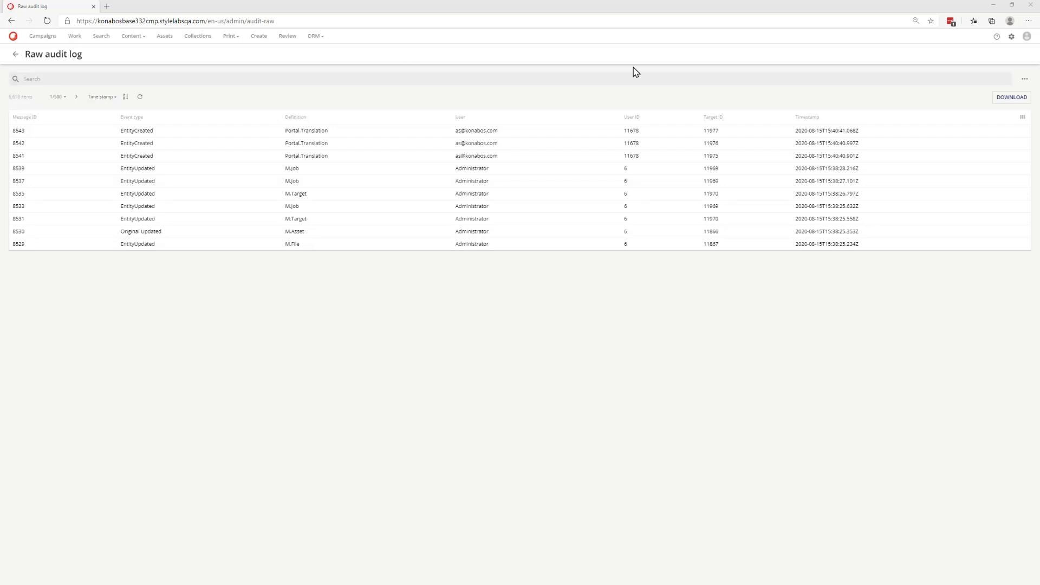
# - Open the Schema list and page through the entity definitions
pyautogui.click(1011, 38)
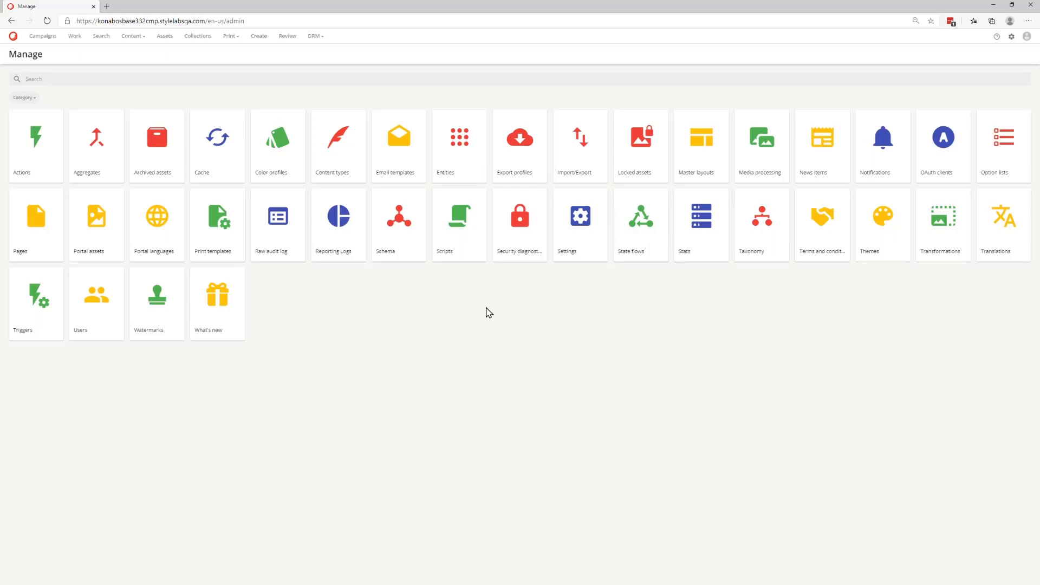
pyautogui.click(413, 251)
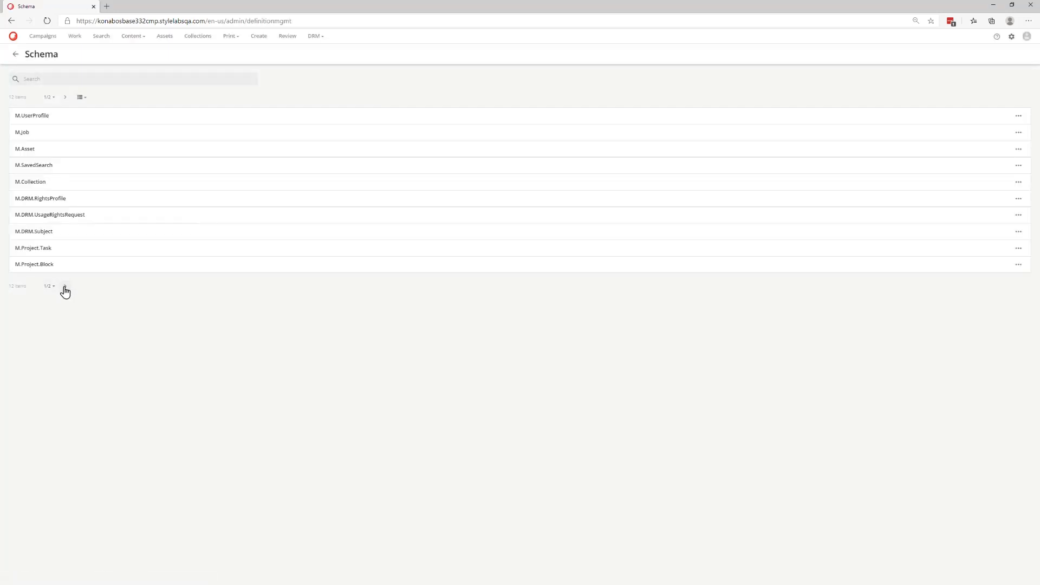
pyautogui.click(65, 286)
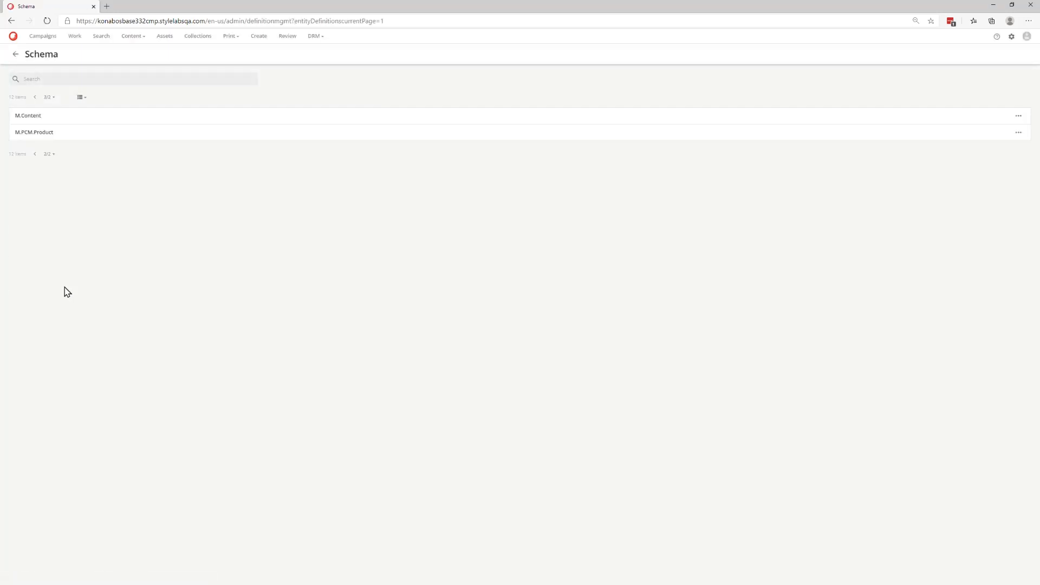
pyautogui.click(35, 153)
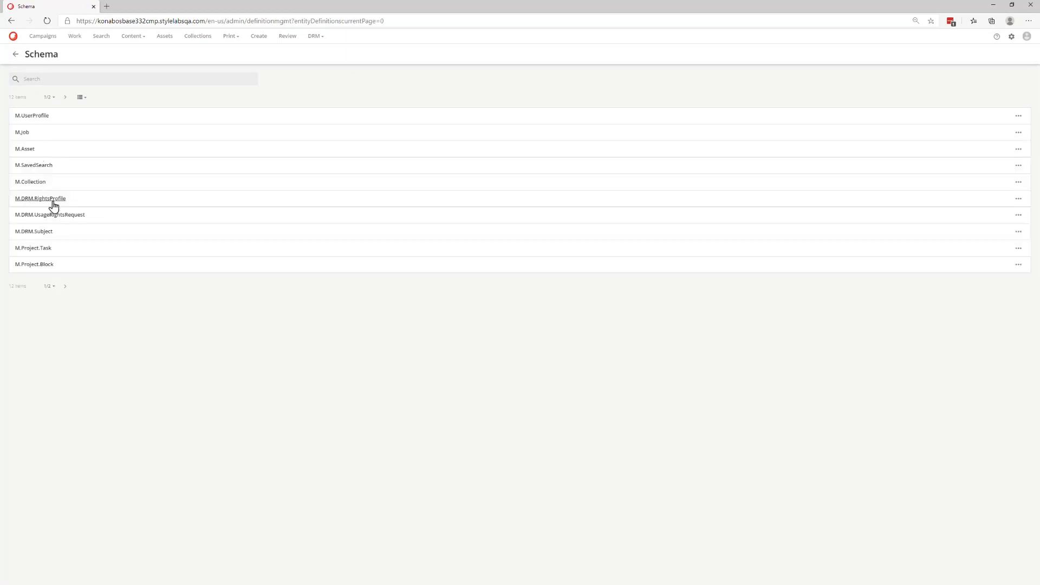